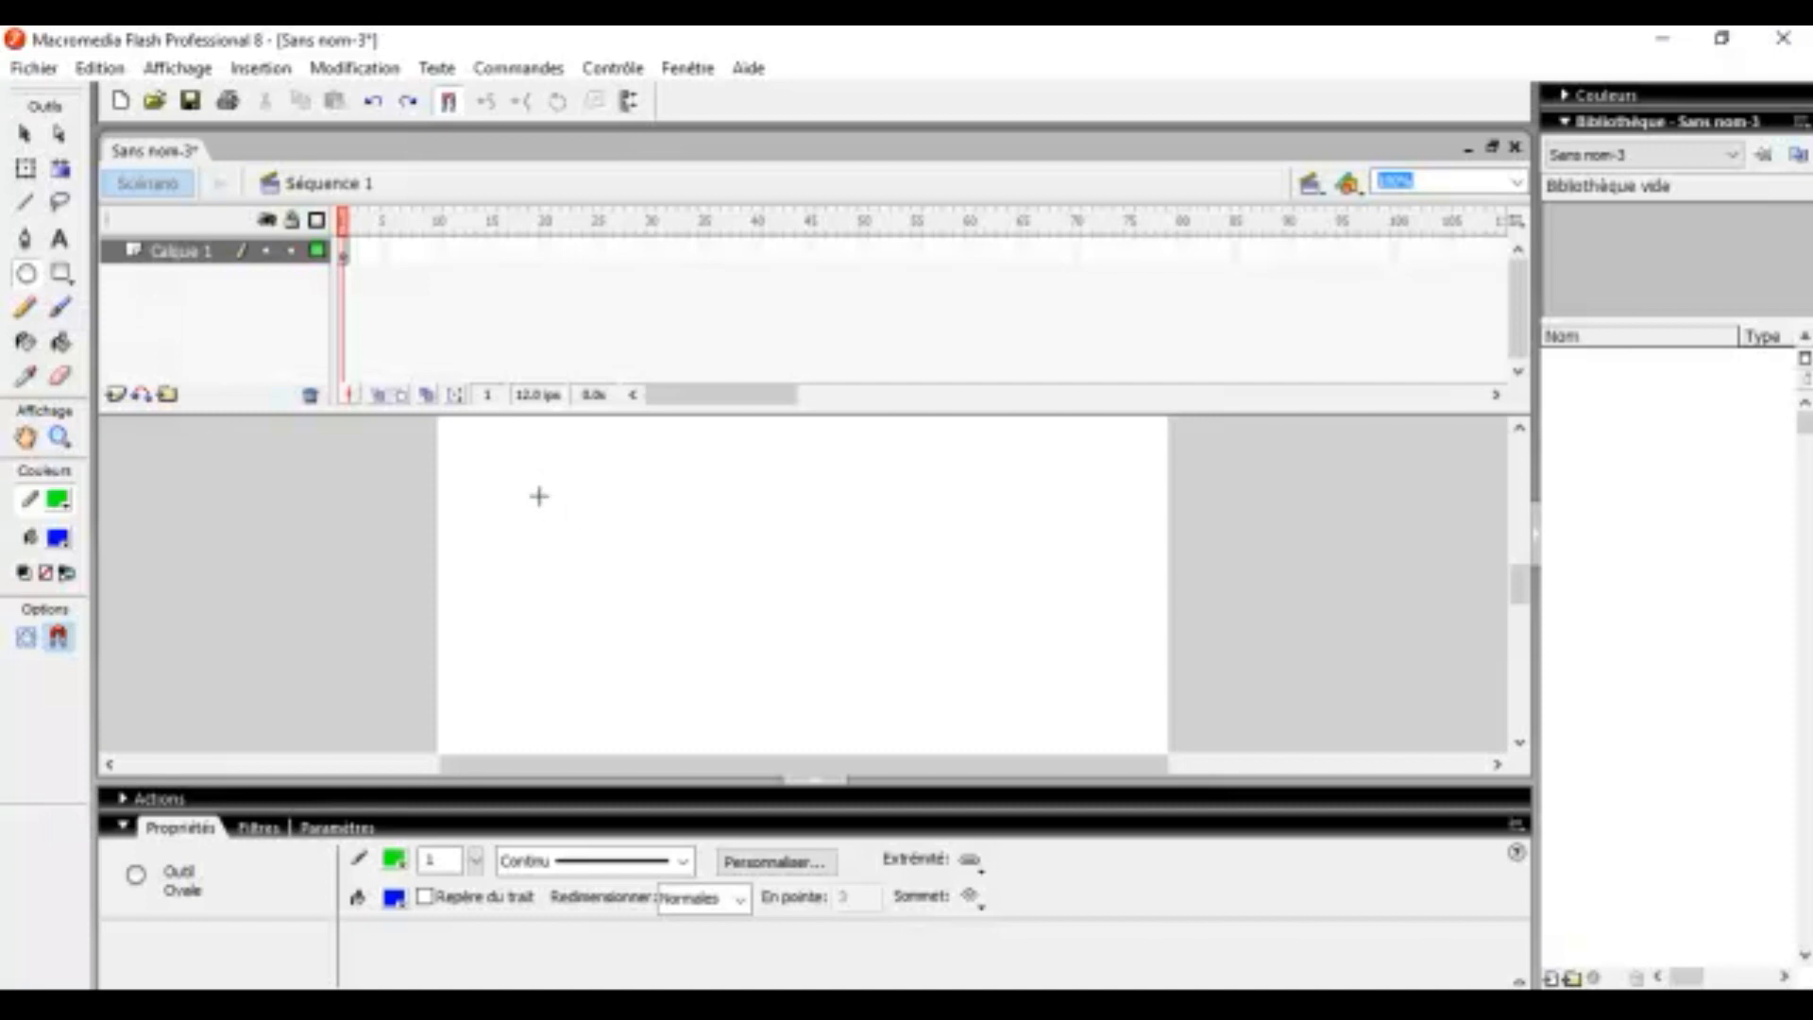
Step: Draw a blue circle with a green outline, about 142 px wide, and insert a keyframe at frame 25 of Calque 1
left_click_drag(537, 491, 727, 624)
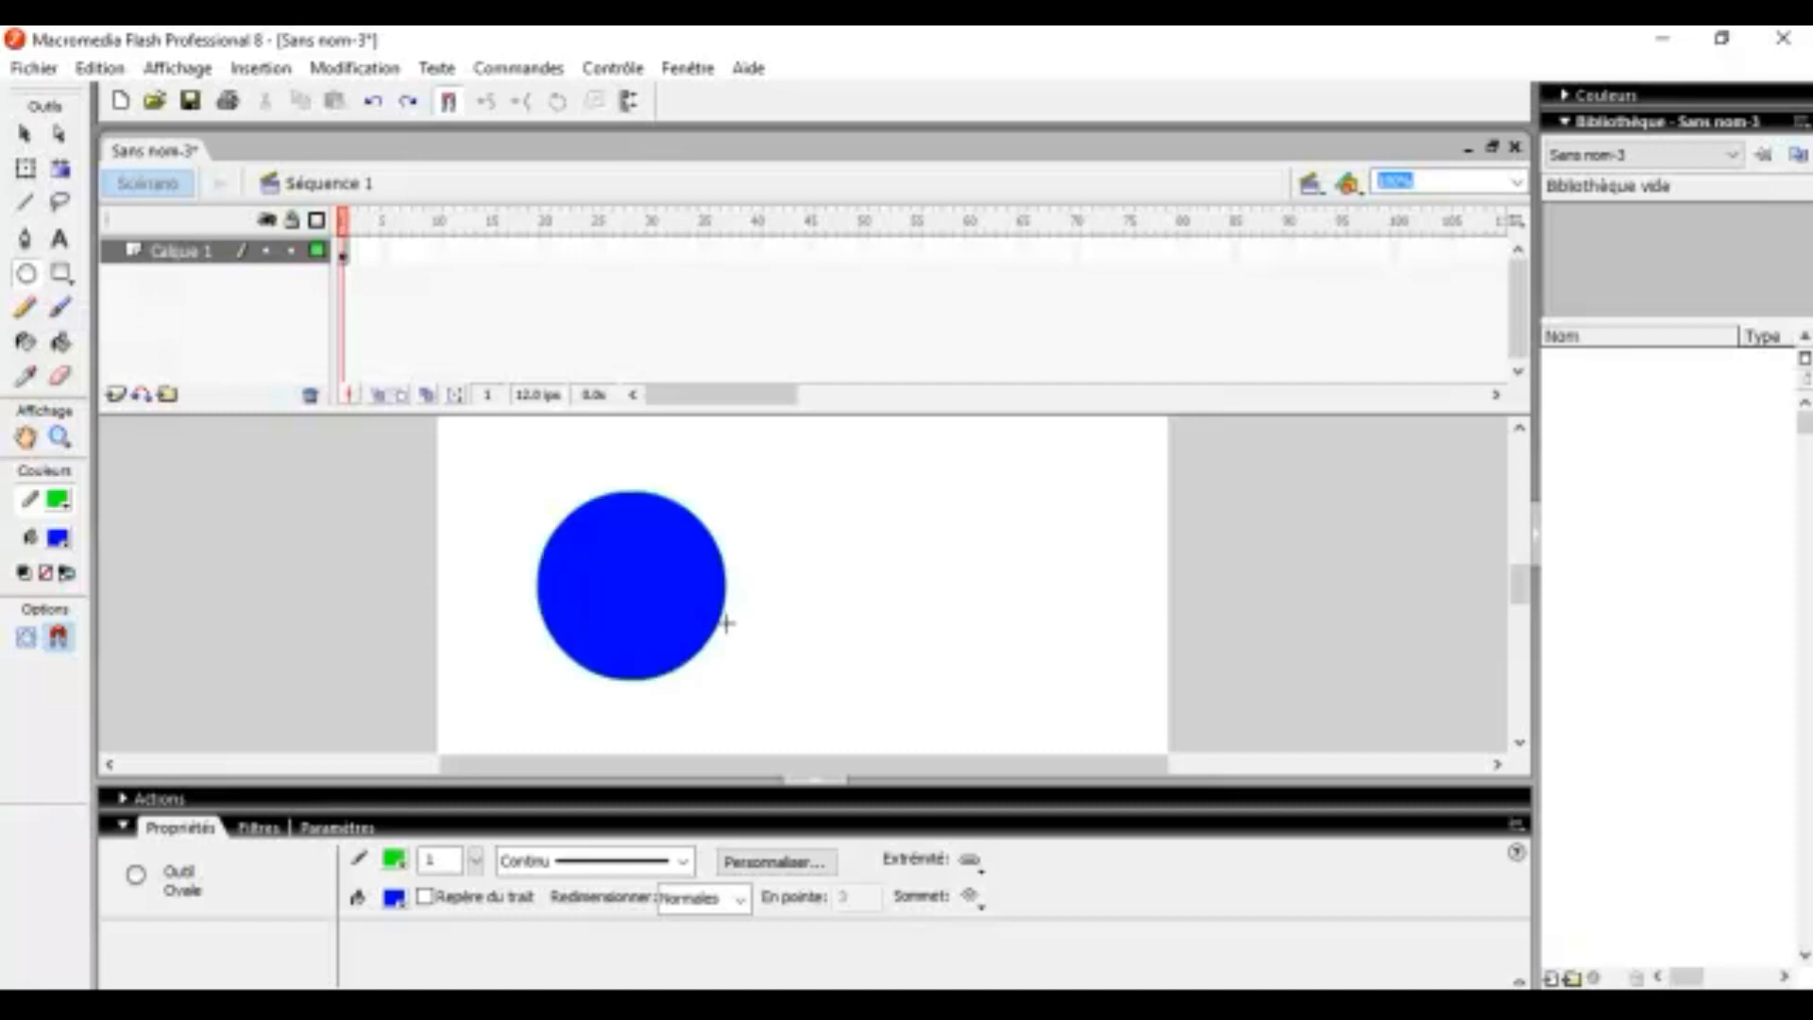
left_click(602, 260)
left_click(597, 251)
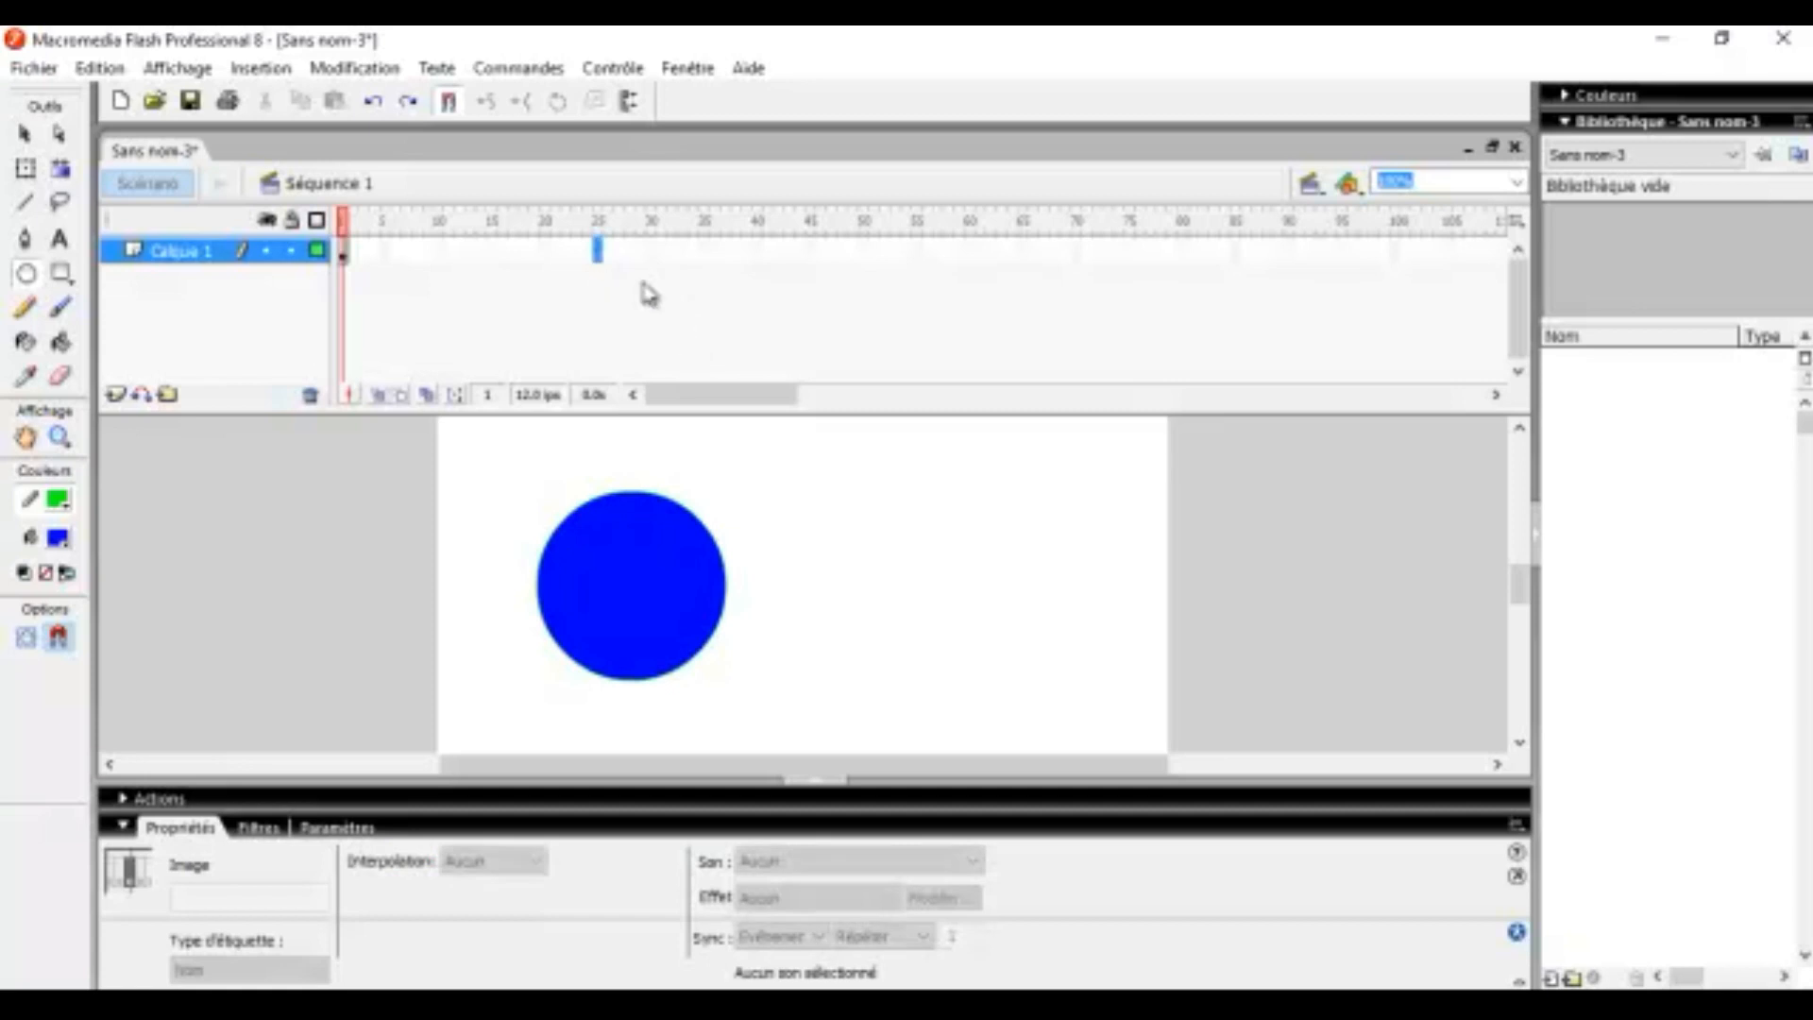
right_click(600, 253)
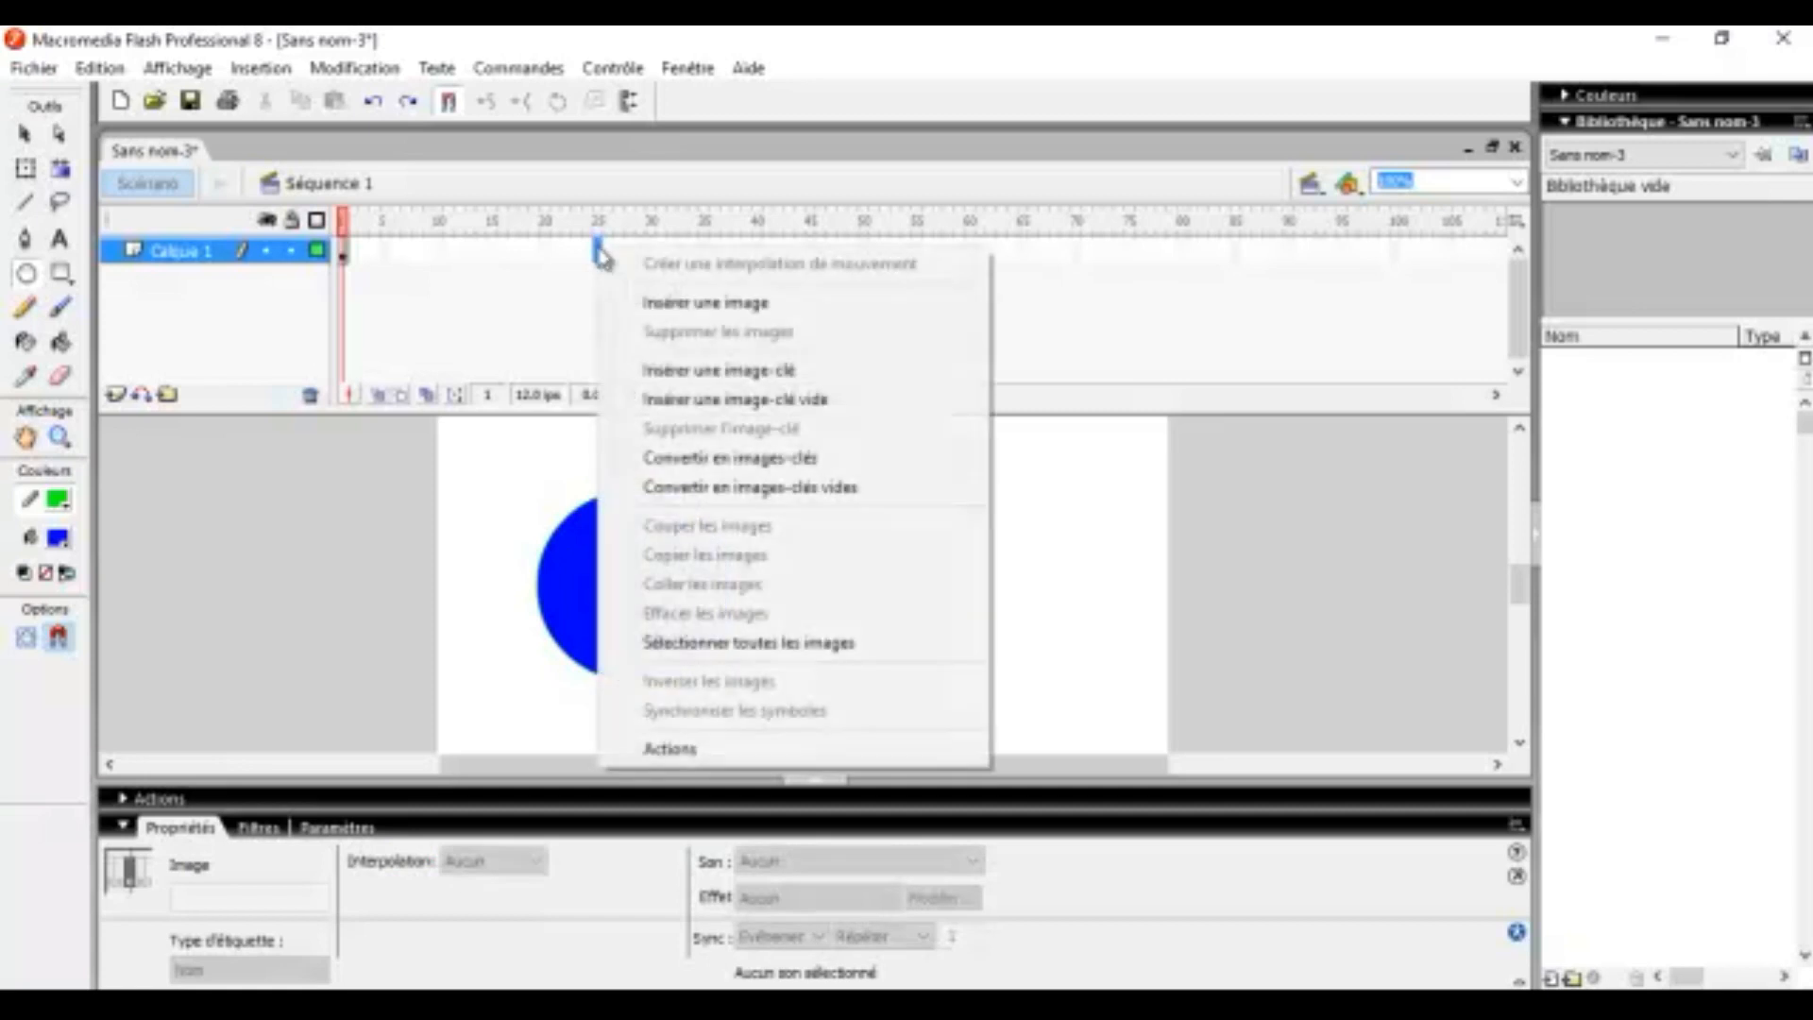
left_click(737, 370)
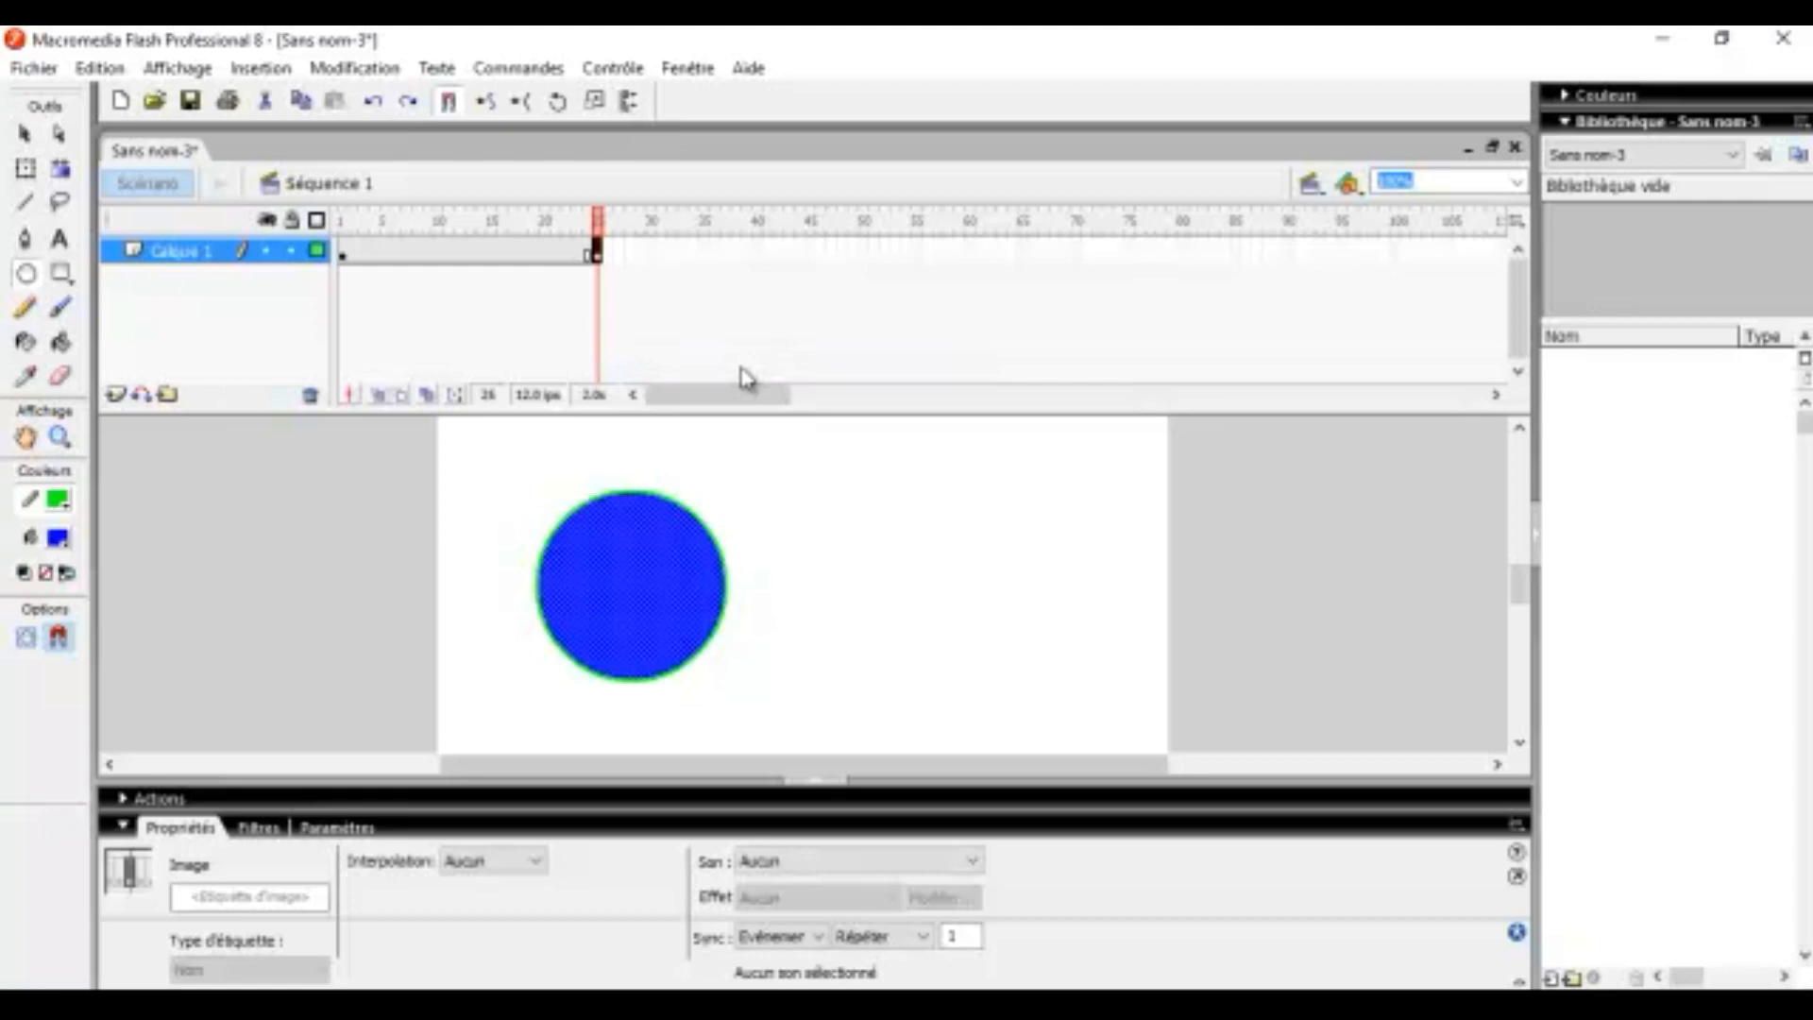
Step: Play the timeline from frame 1 and inspect the circle at frame 10
left_click(343, 254)
key("Return")
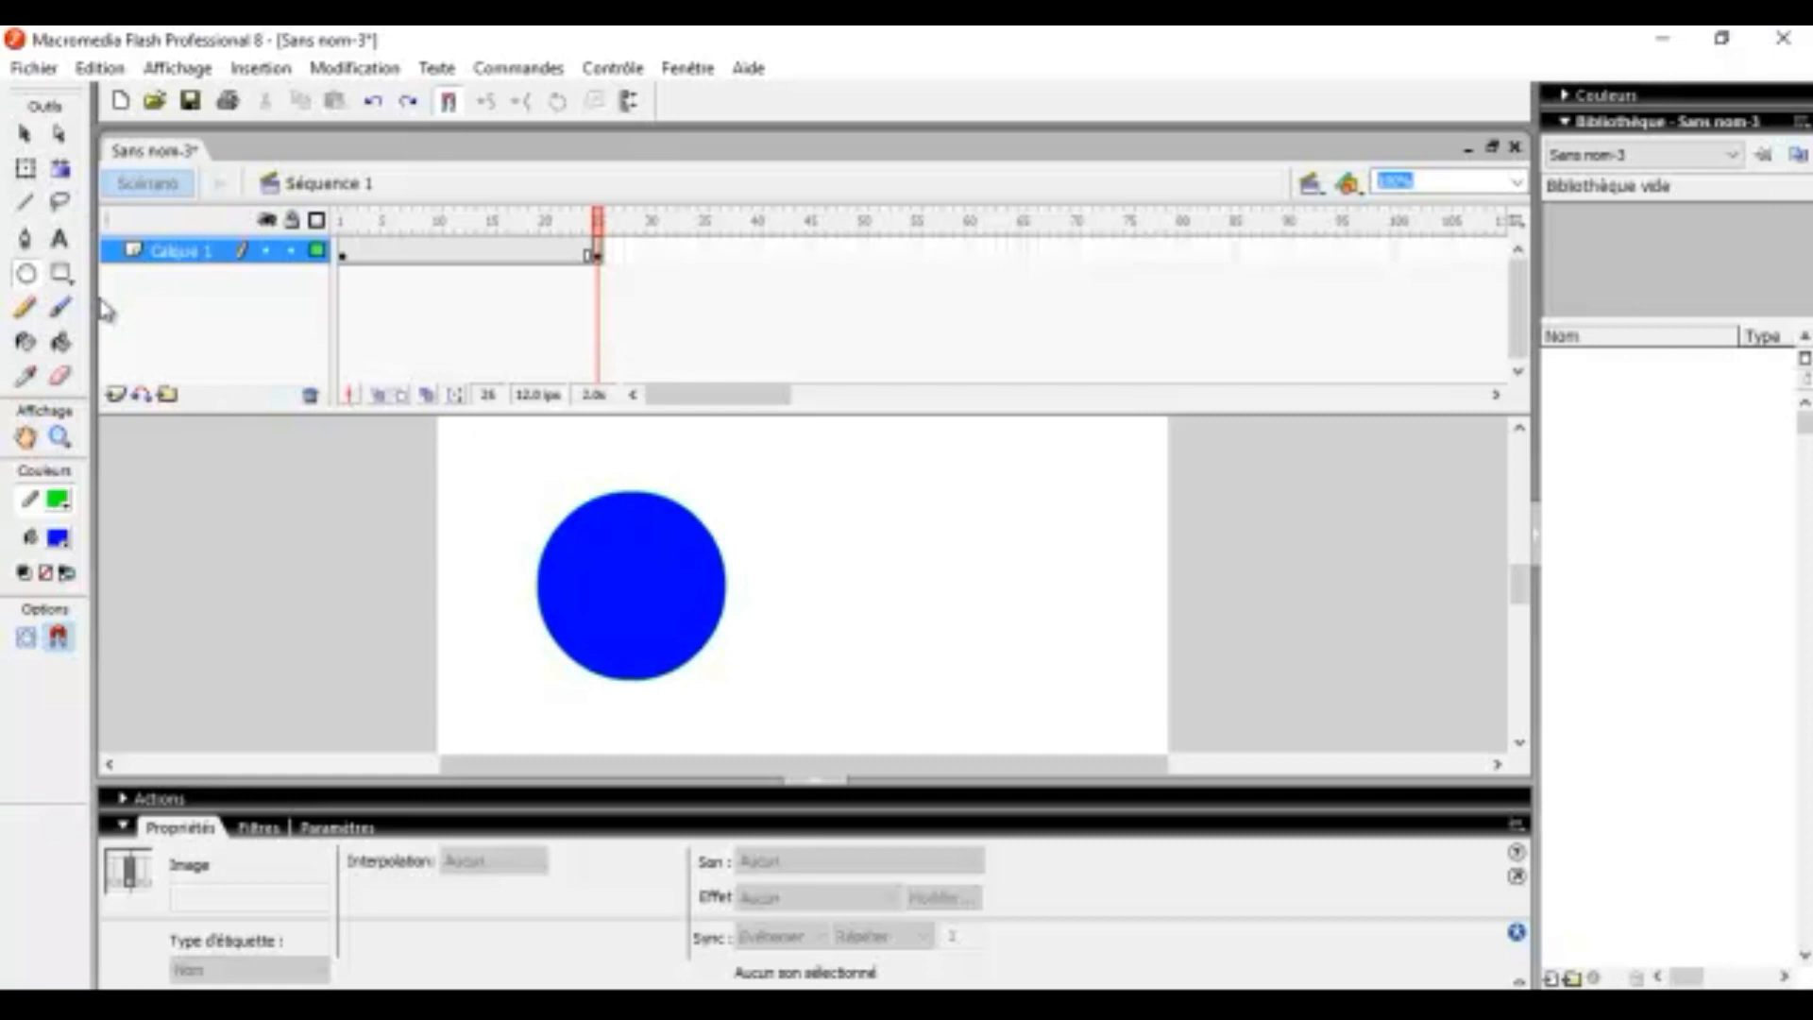
left_click(439, 255)
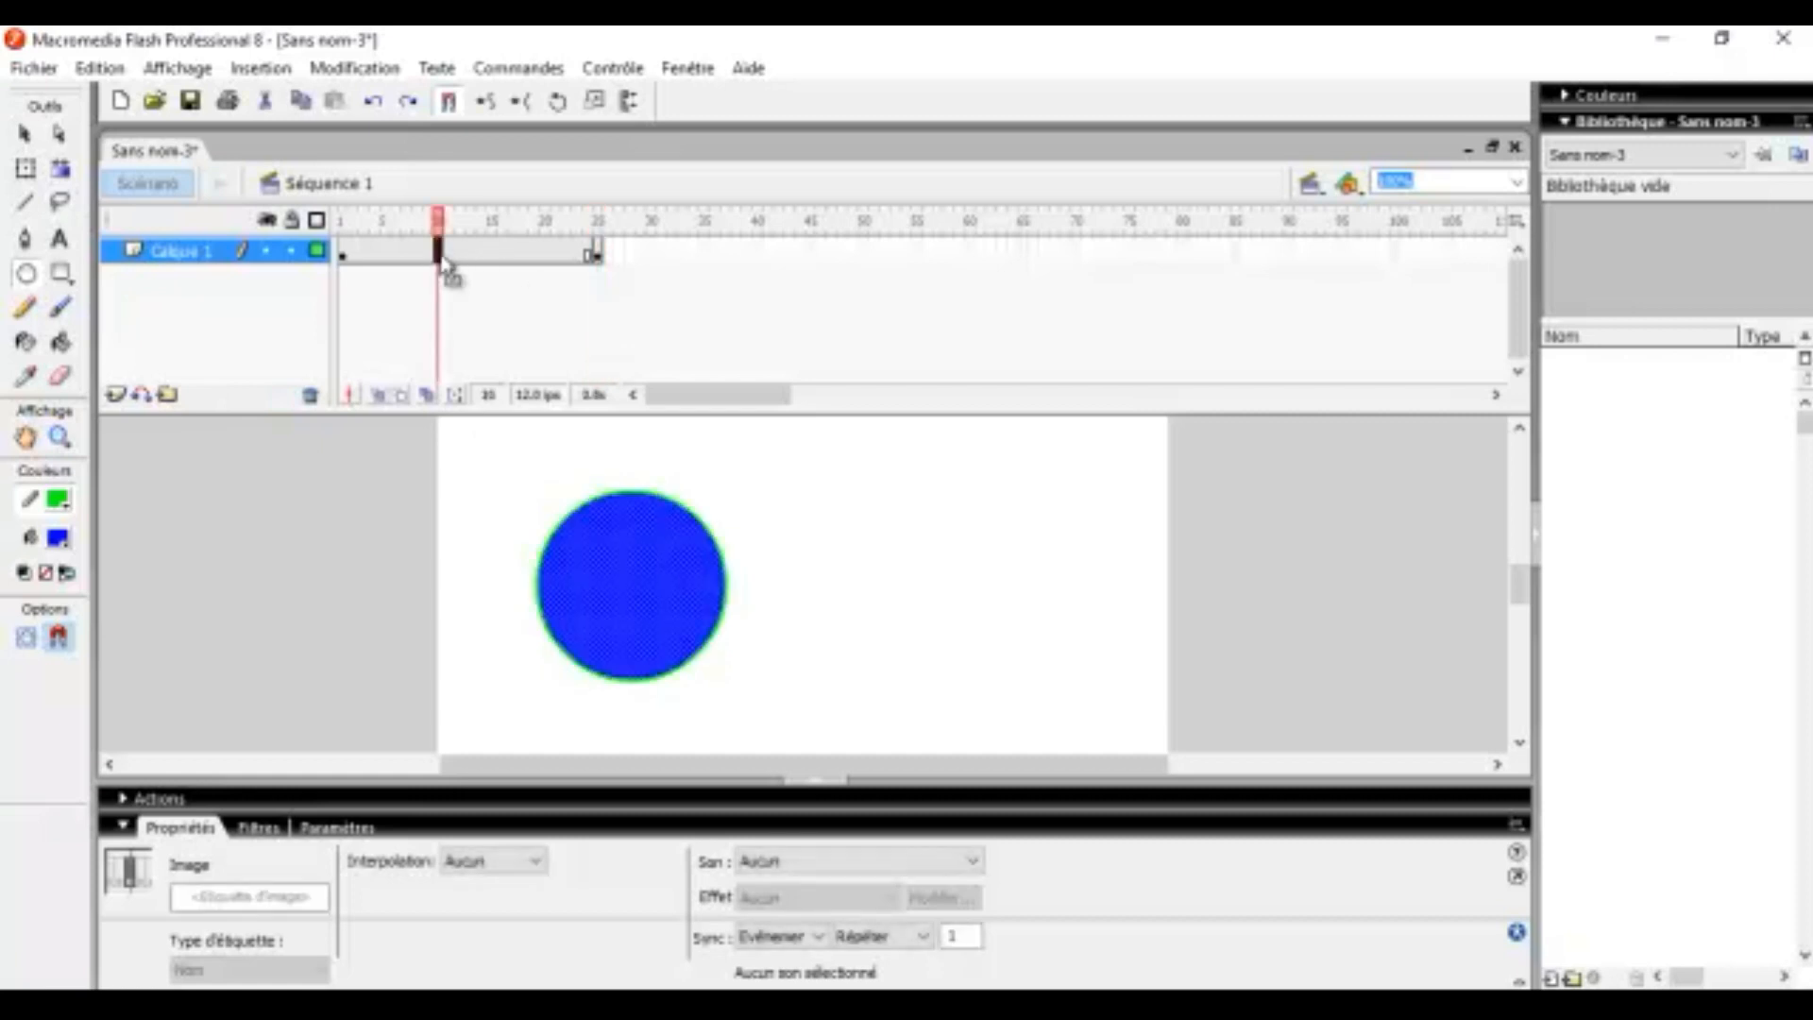
Step: Move the circle in the frame 25 keyframe across the stage to about X 383, Y 114
left_click(596, 254)
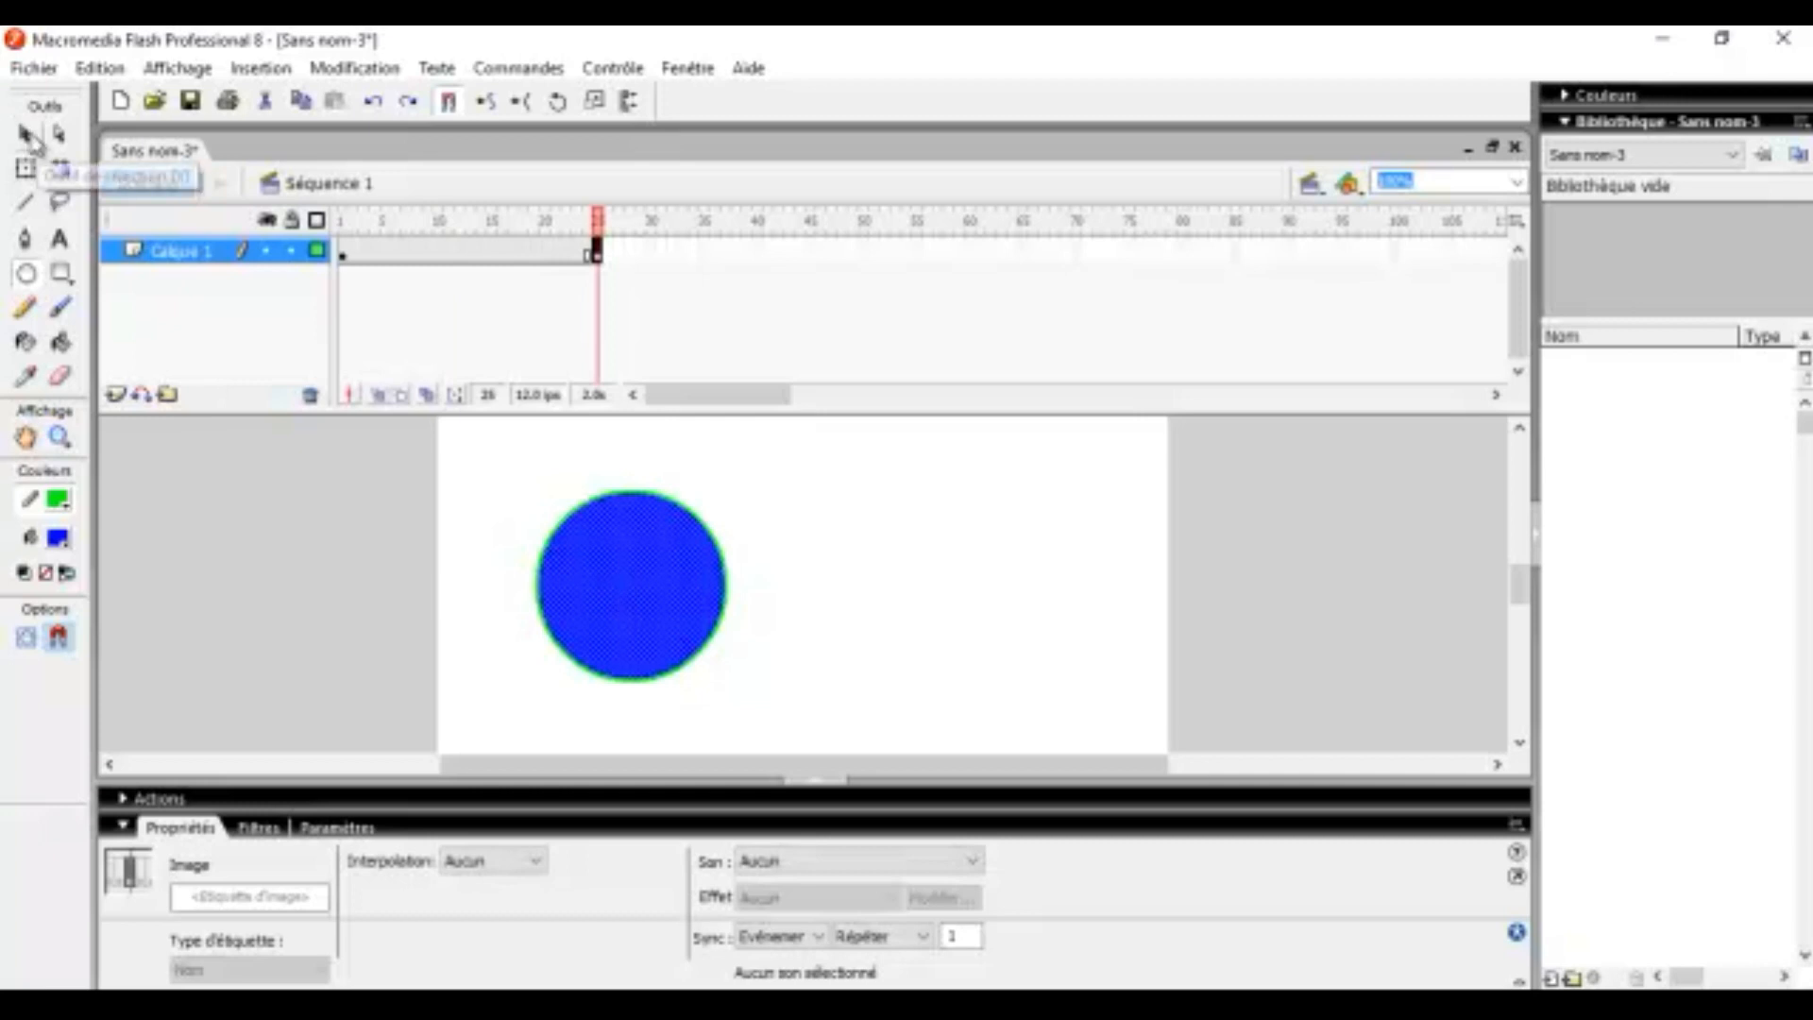
left_click(26, 135)
left_click_drag(635, 564, 1039, 540)
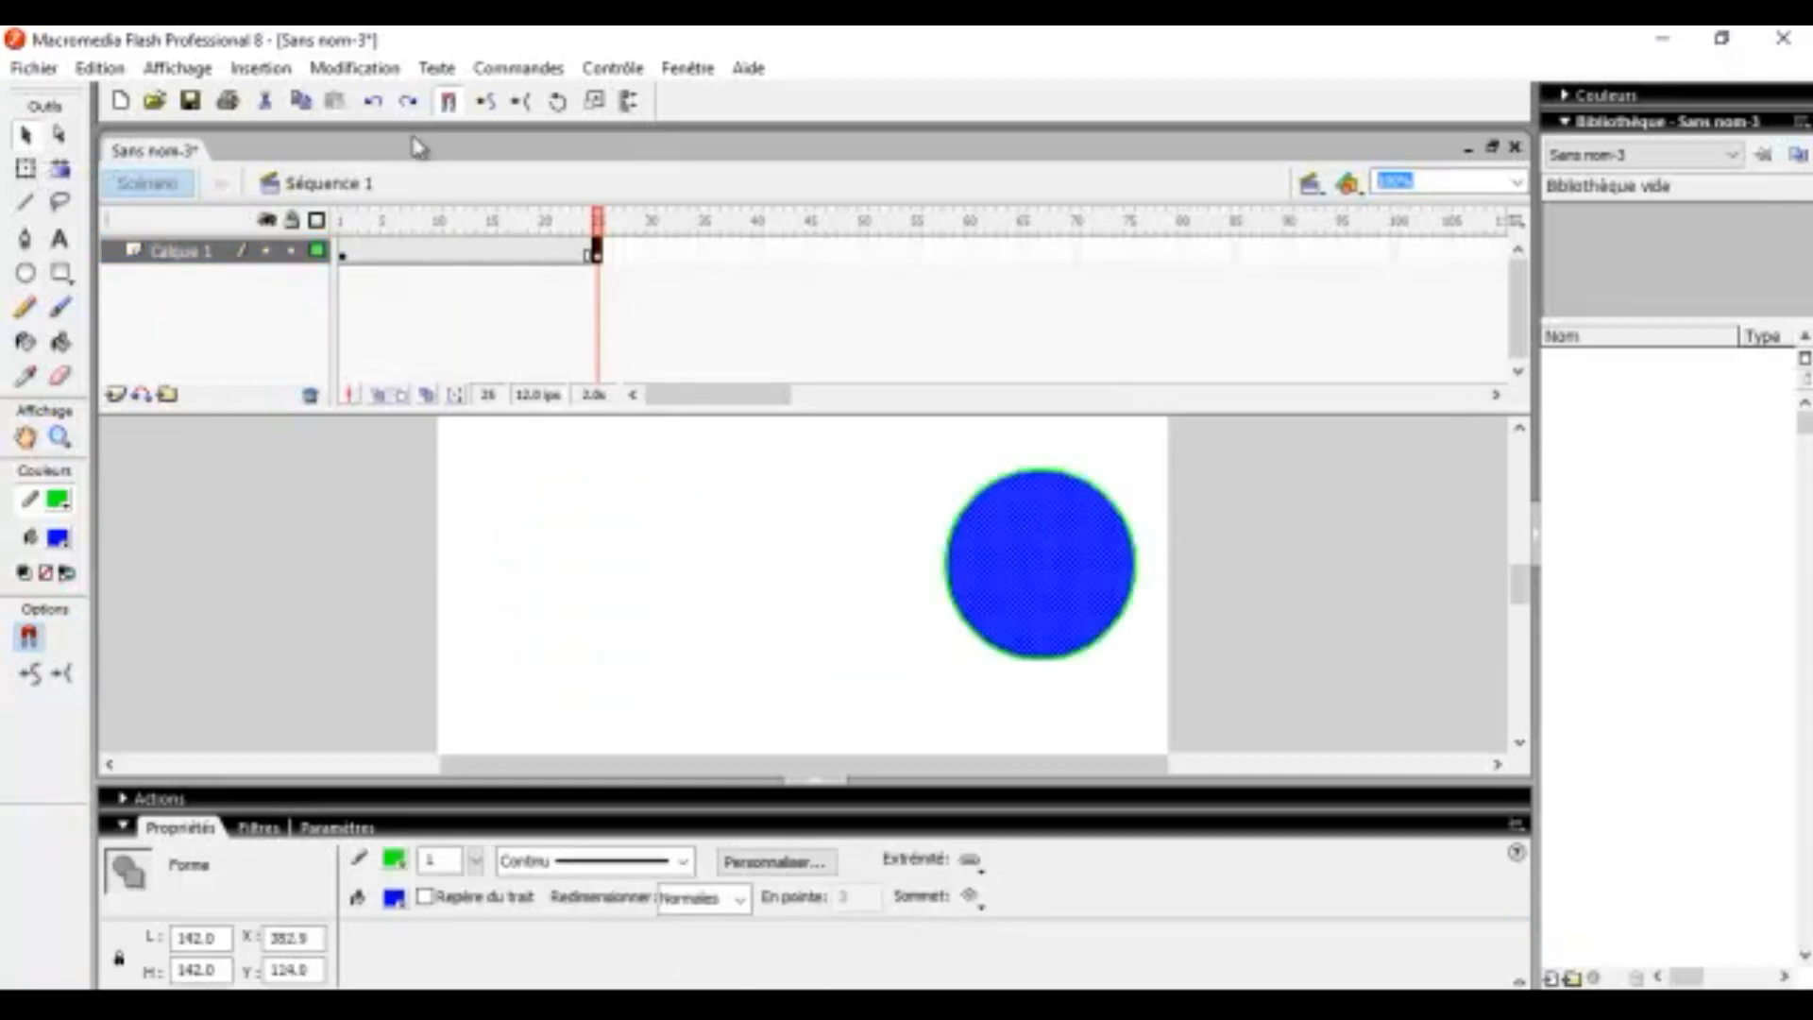
Step: Look at the interpolation types available for frame 10, leaving the setting unchosen
left_click(439, 253)
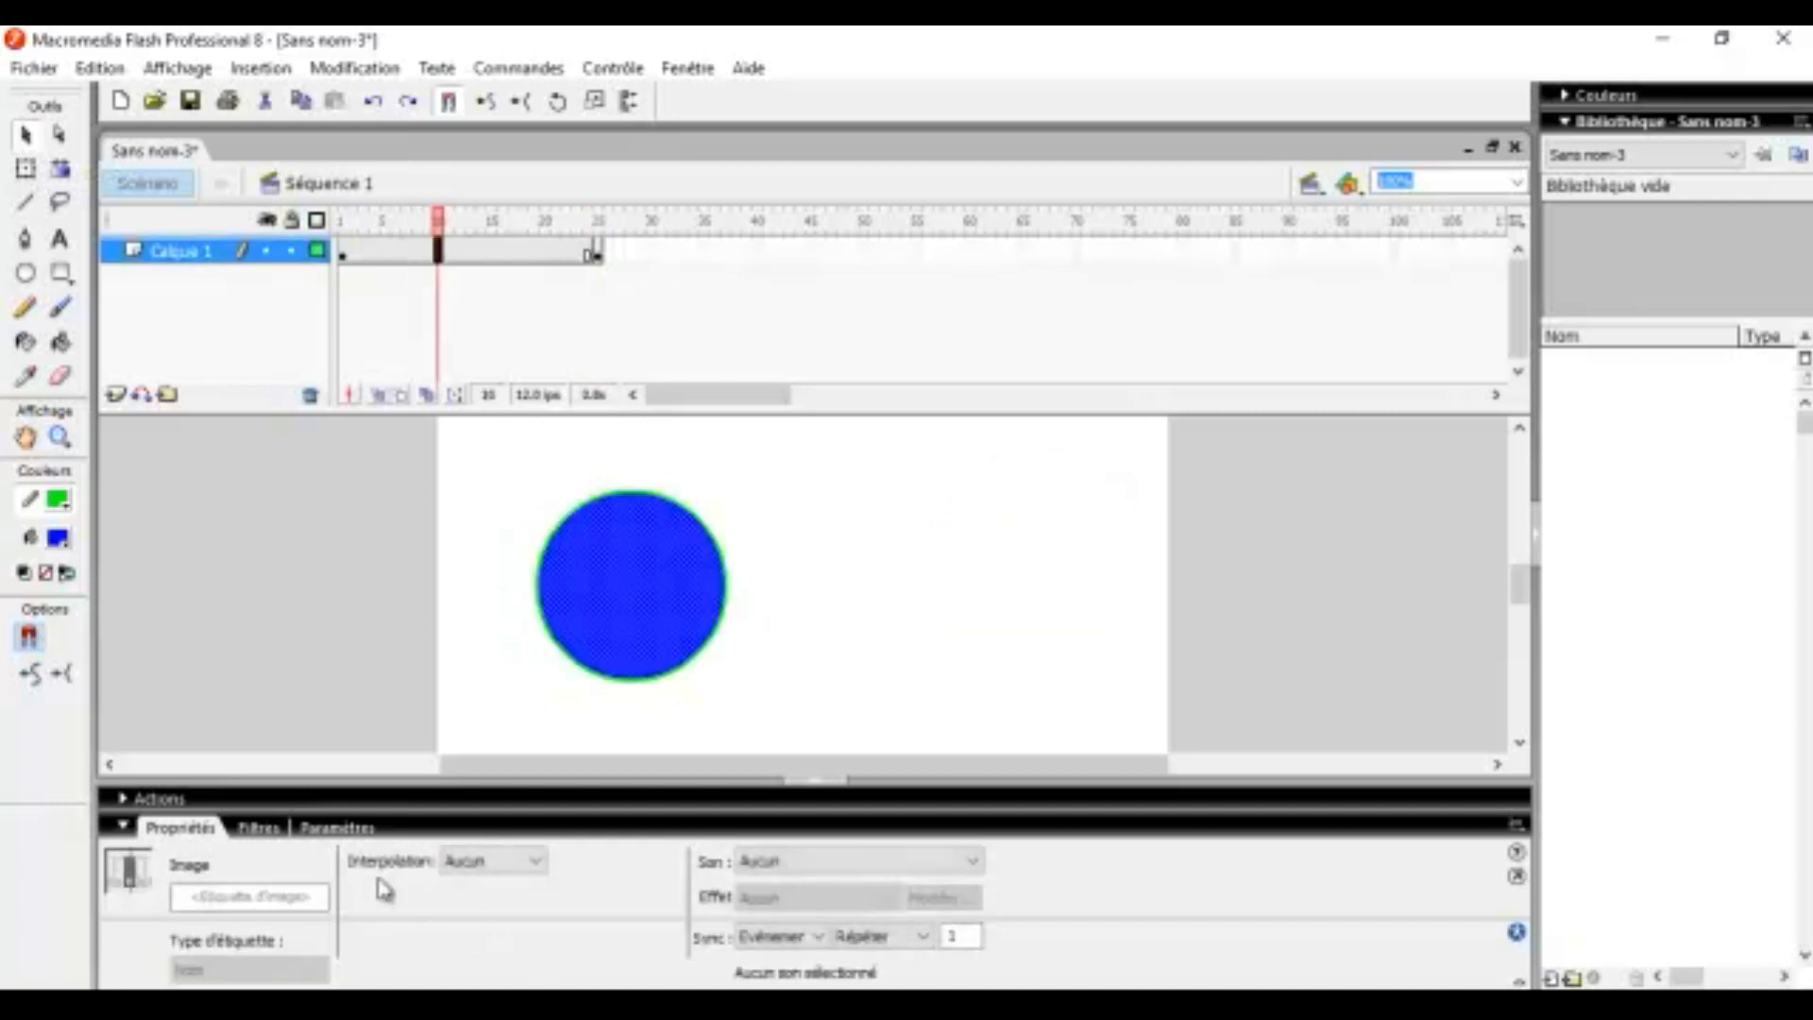
left_click(536, 861)
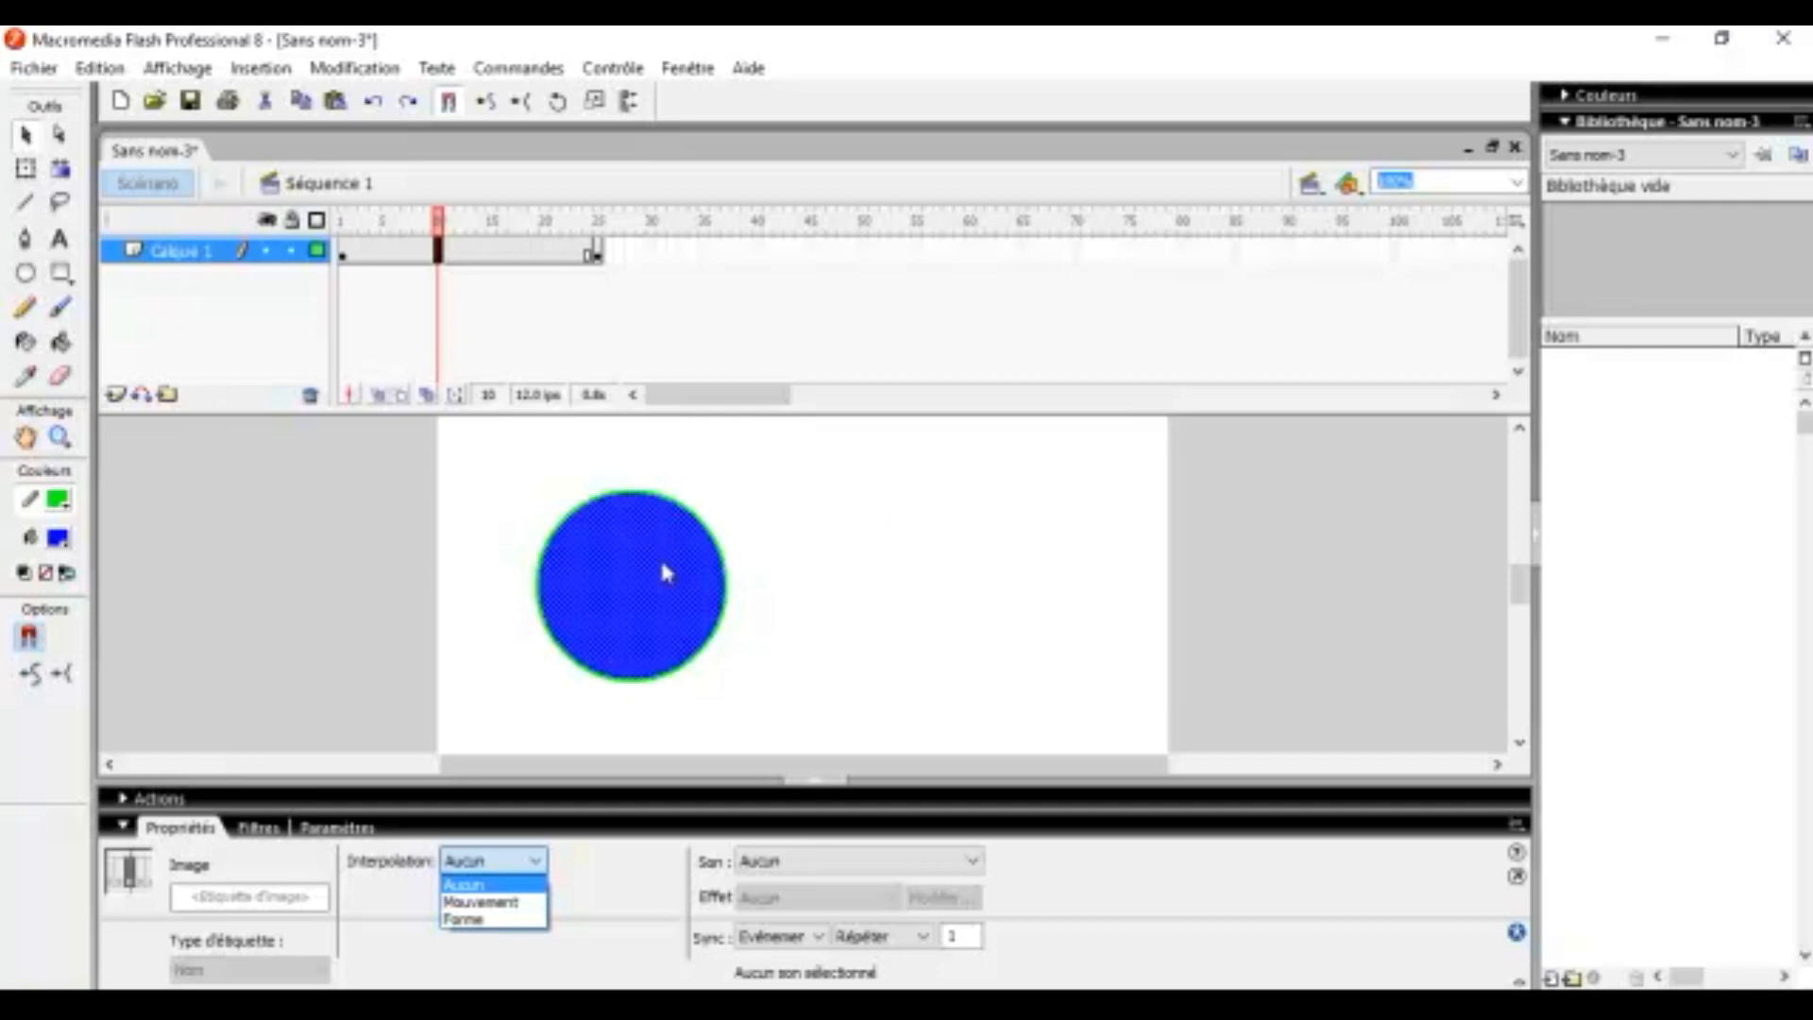
left_click(639, 587)
left_click(839, 546)
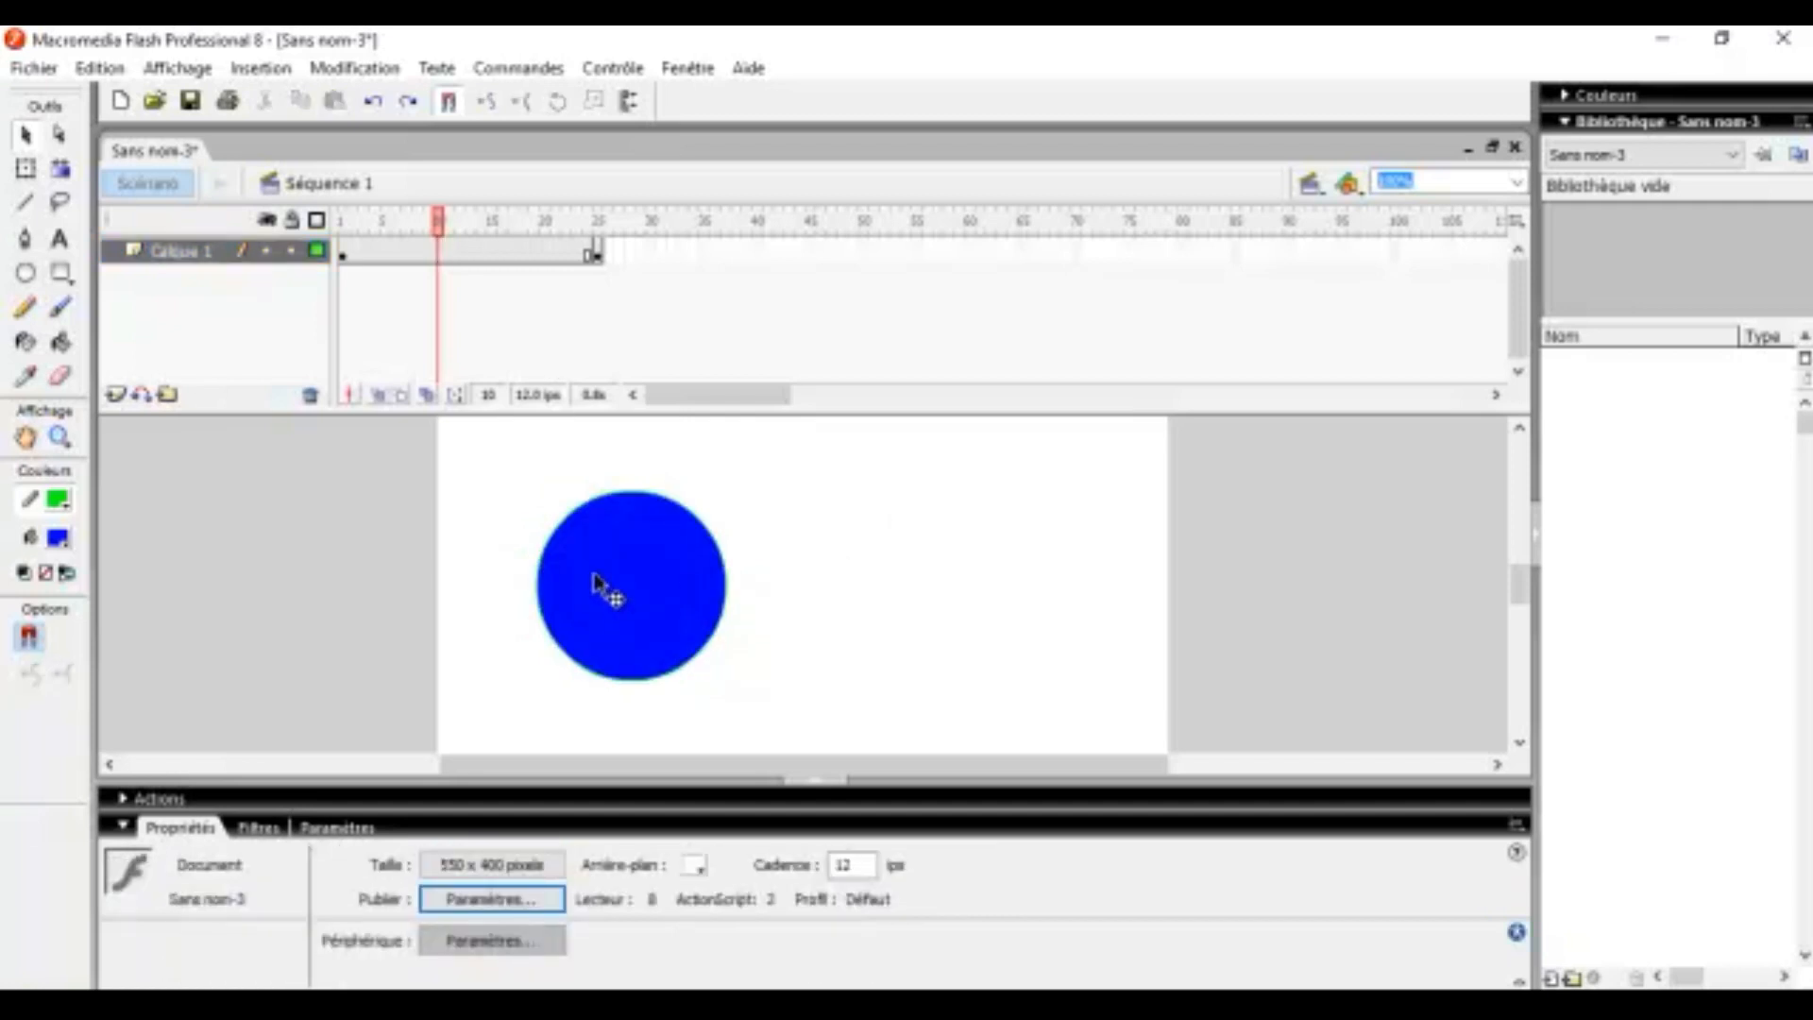
Step: Try moving the circle's blue fill away from its green outline at frame 10, and undo the move
mouse_move(607, 553)
left_mouse_down()
mouse_move(671, 606)
mouse_move(611, 535)
mouse_move(801, 552)
left_mouse_up()
left_click(596, 501)
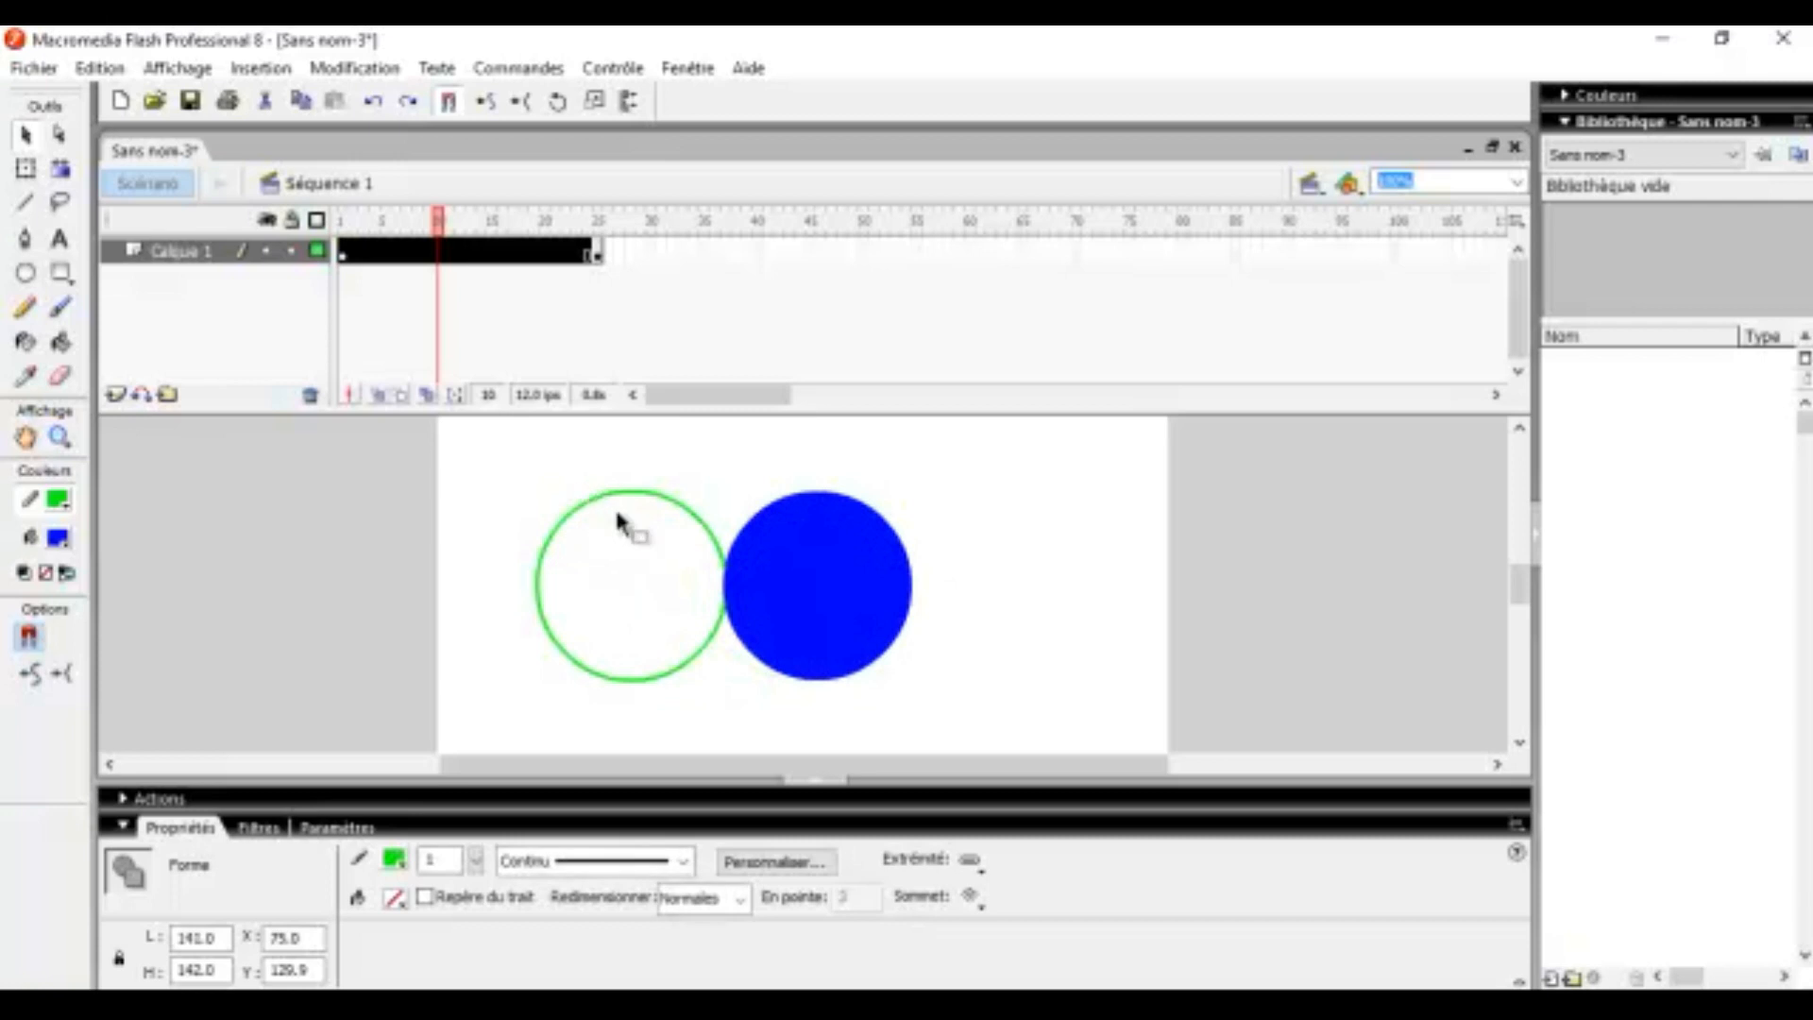
key("ctrl+z")
key("ctrl+z")
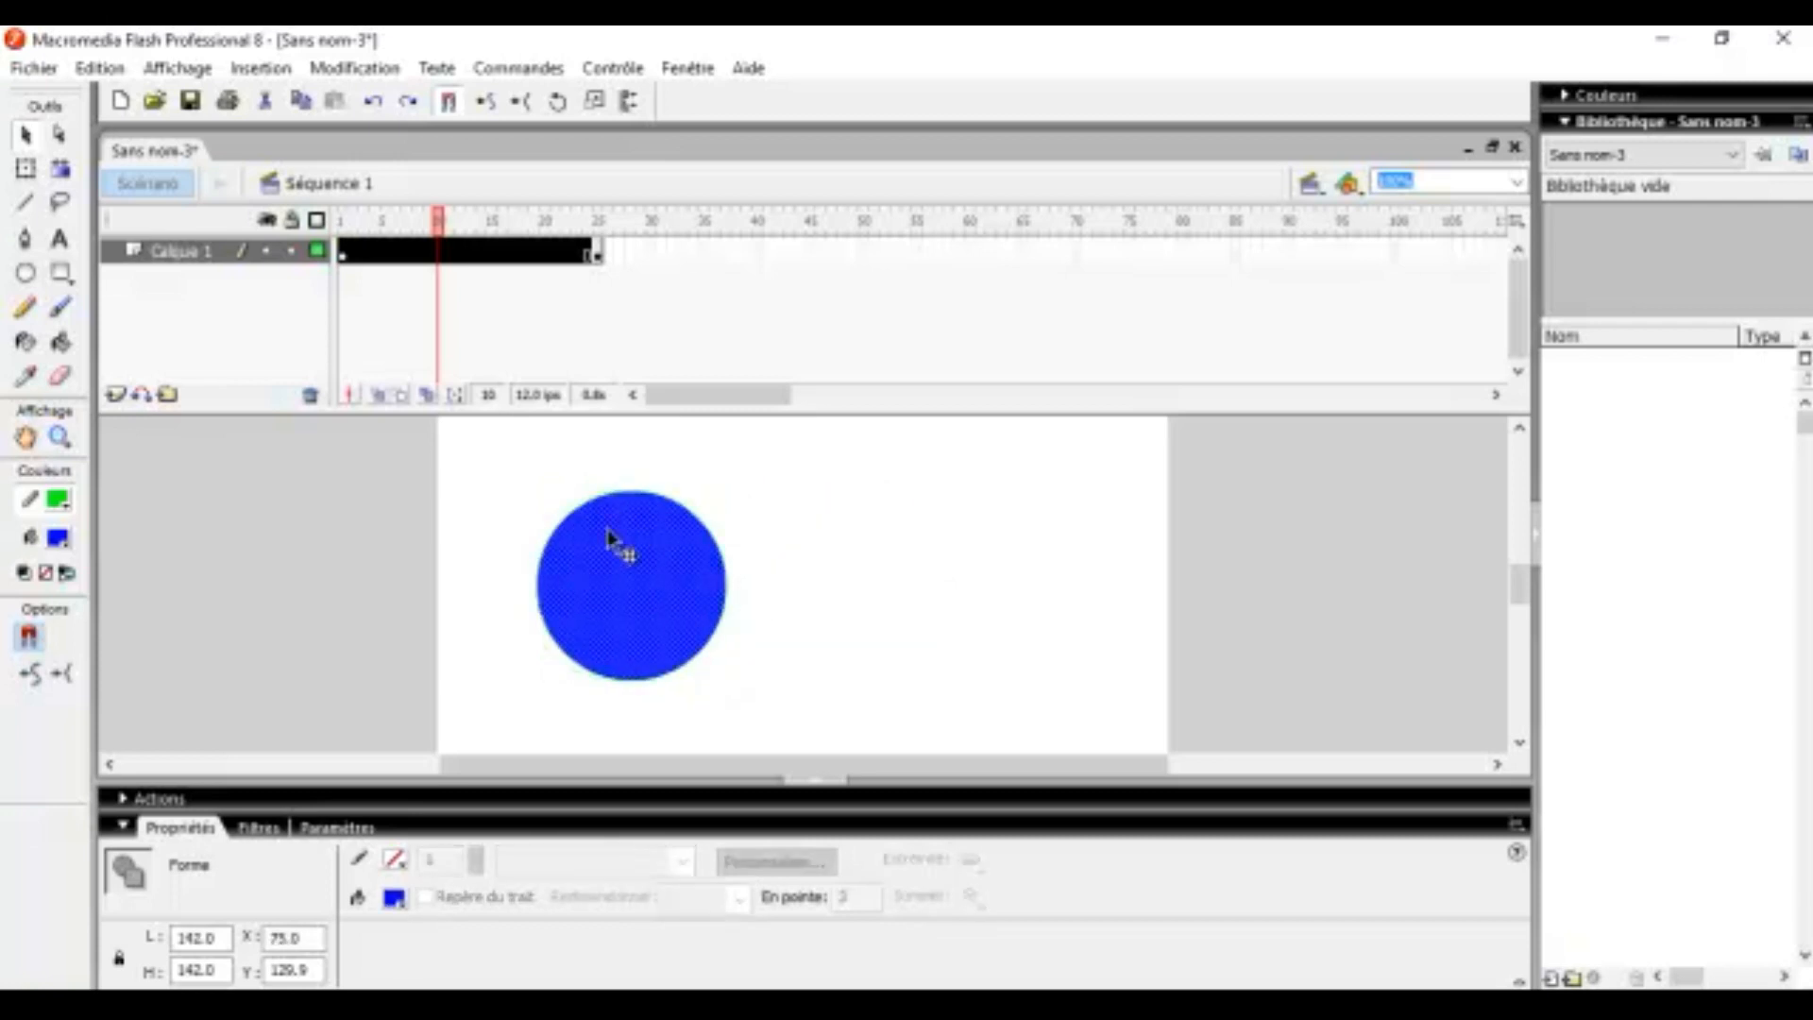
left_click(782, 602)
left_click(647, 553)
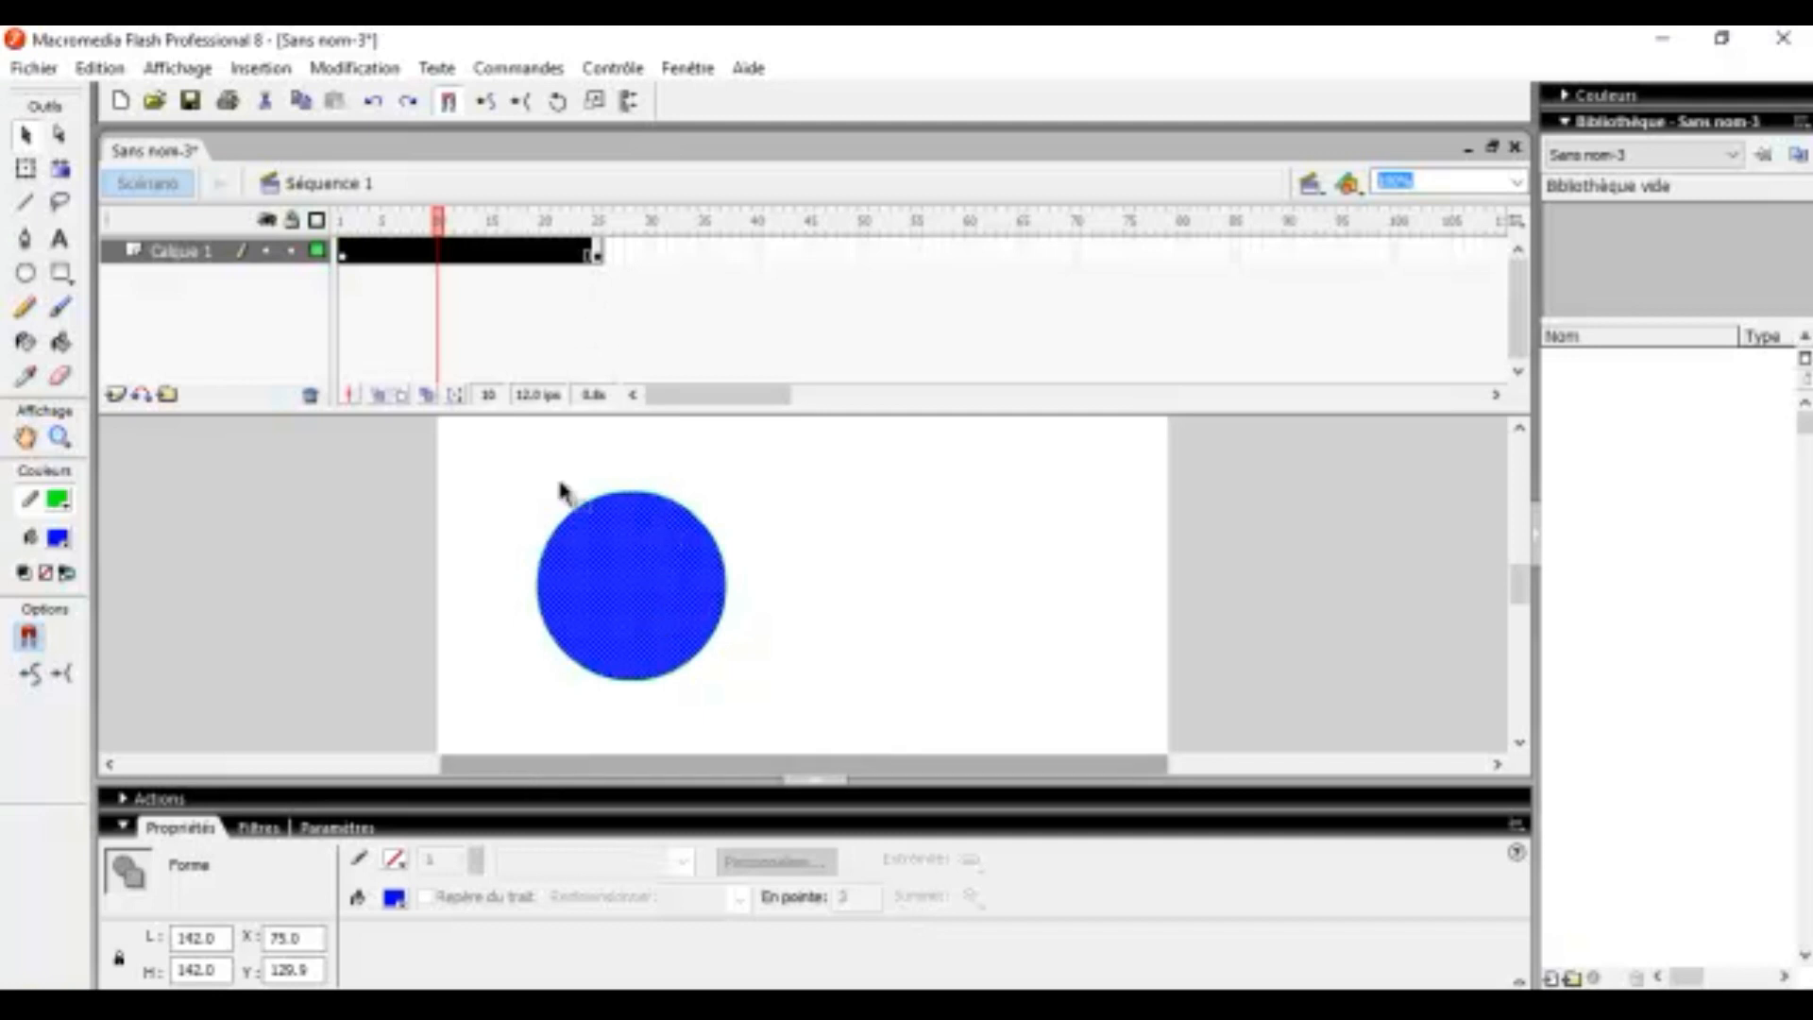
Step: Set the interpolation of the frame span to Mouvement from frame 11
left_click(469, 251)
left_click(449, 251)
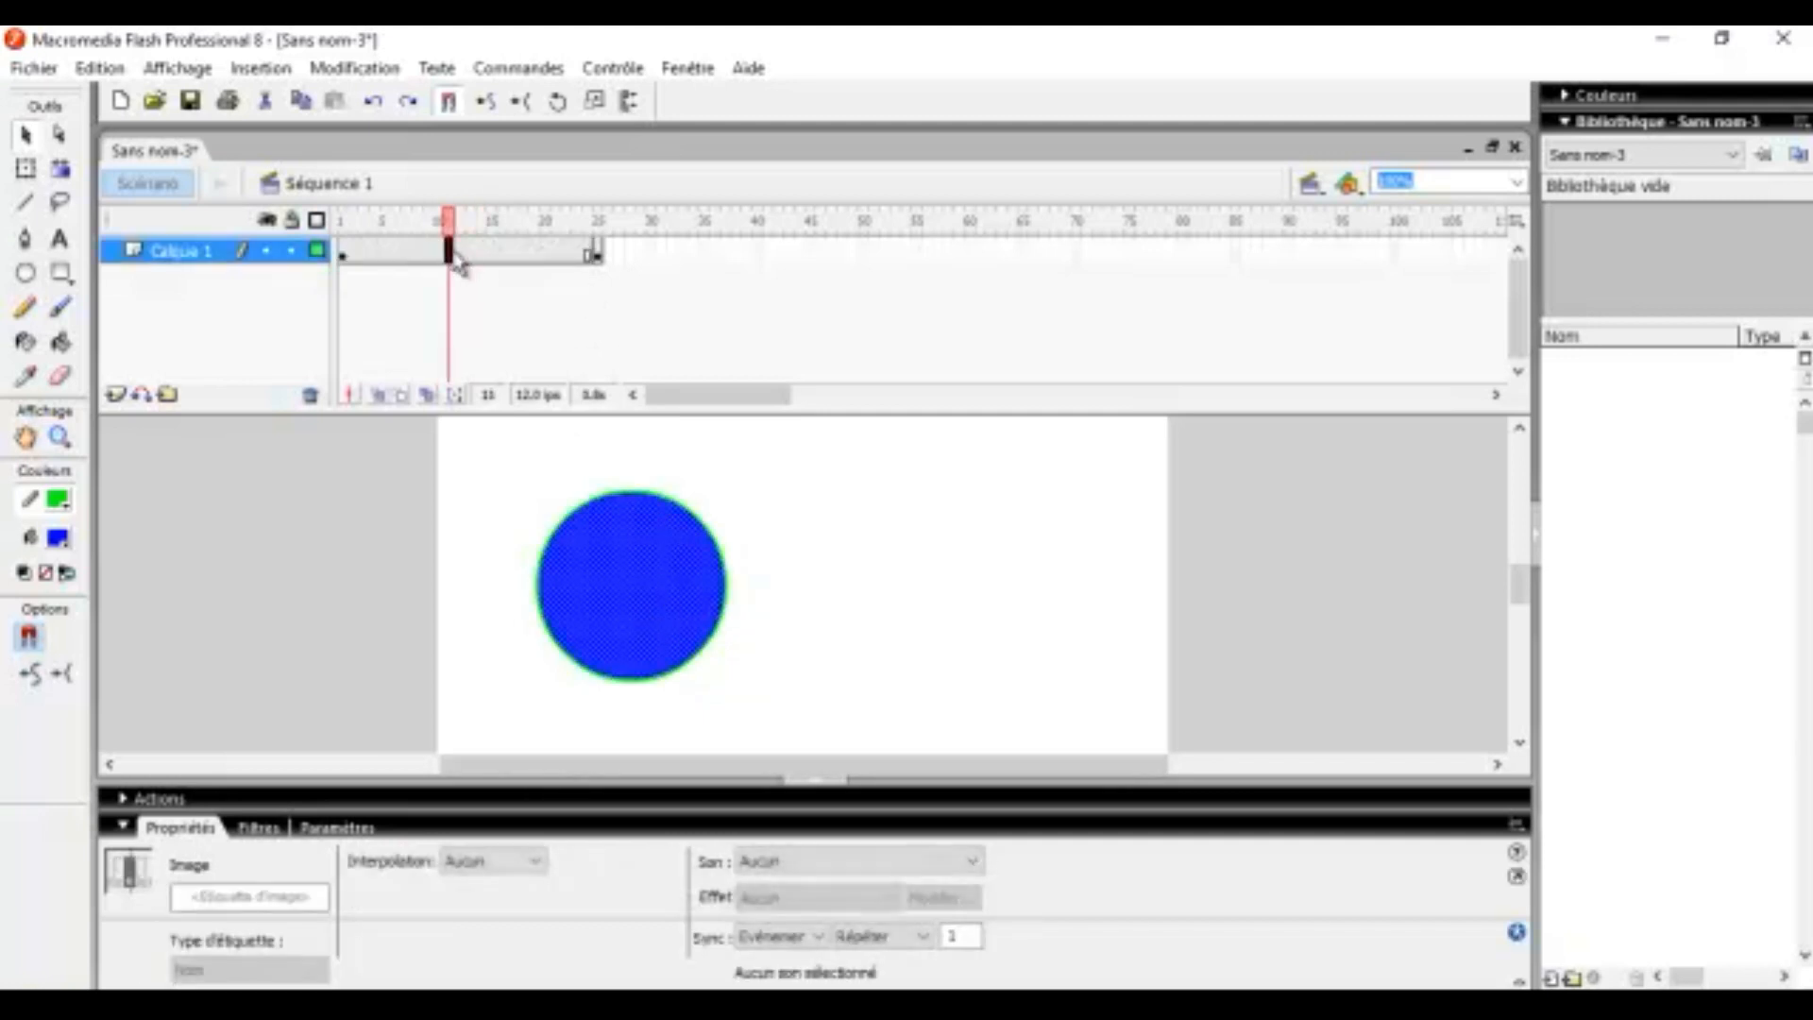
right_click(460, 253)
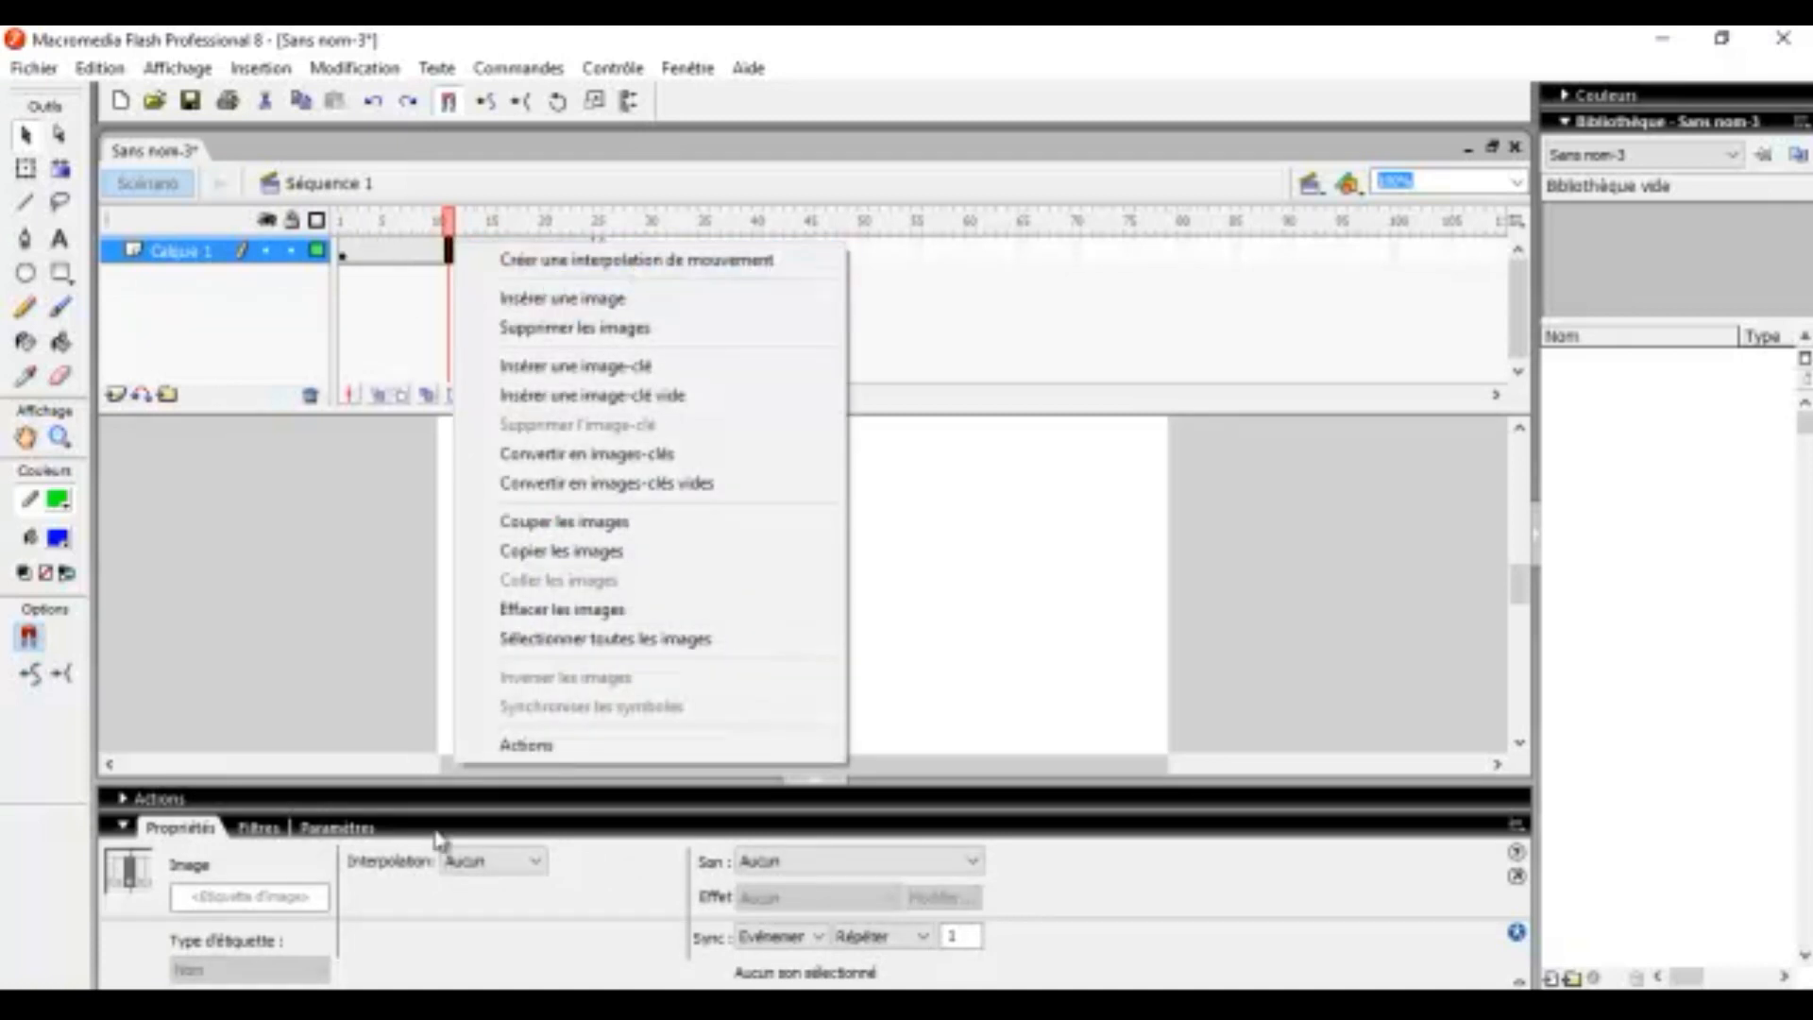
left_click(536, 861)
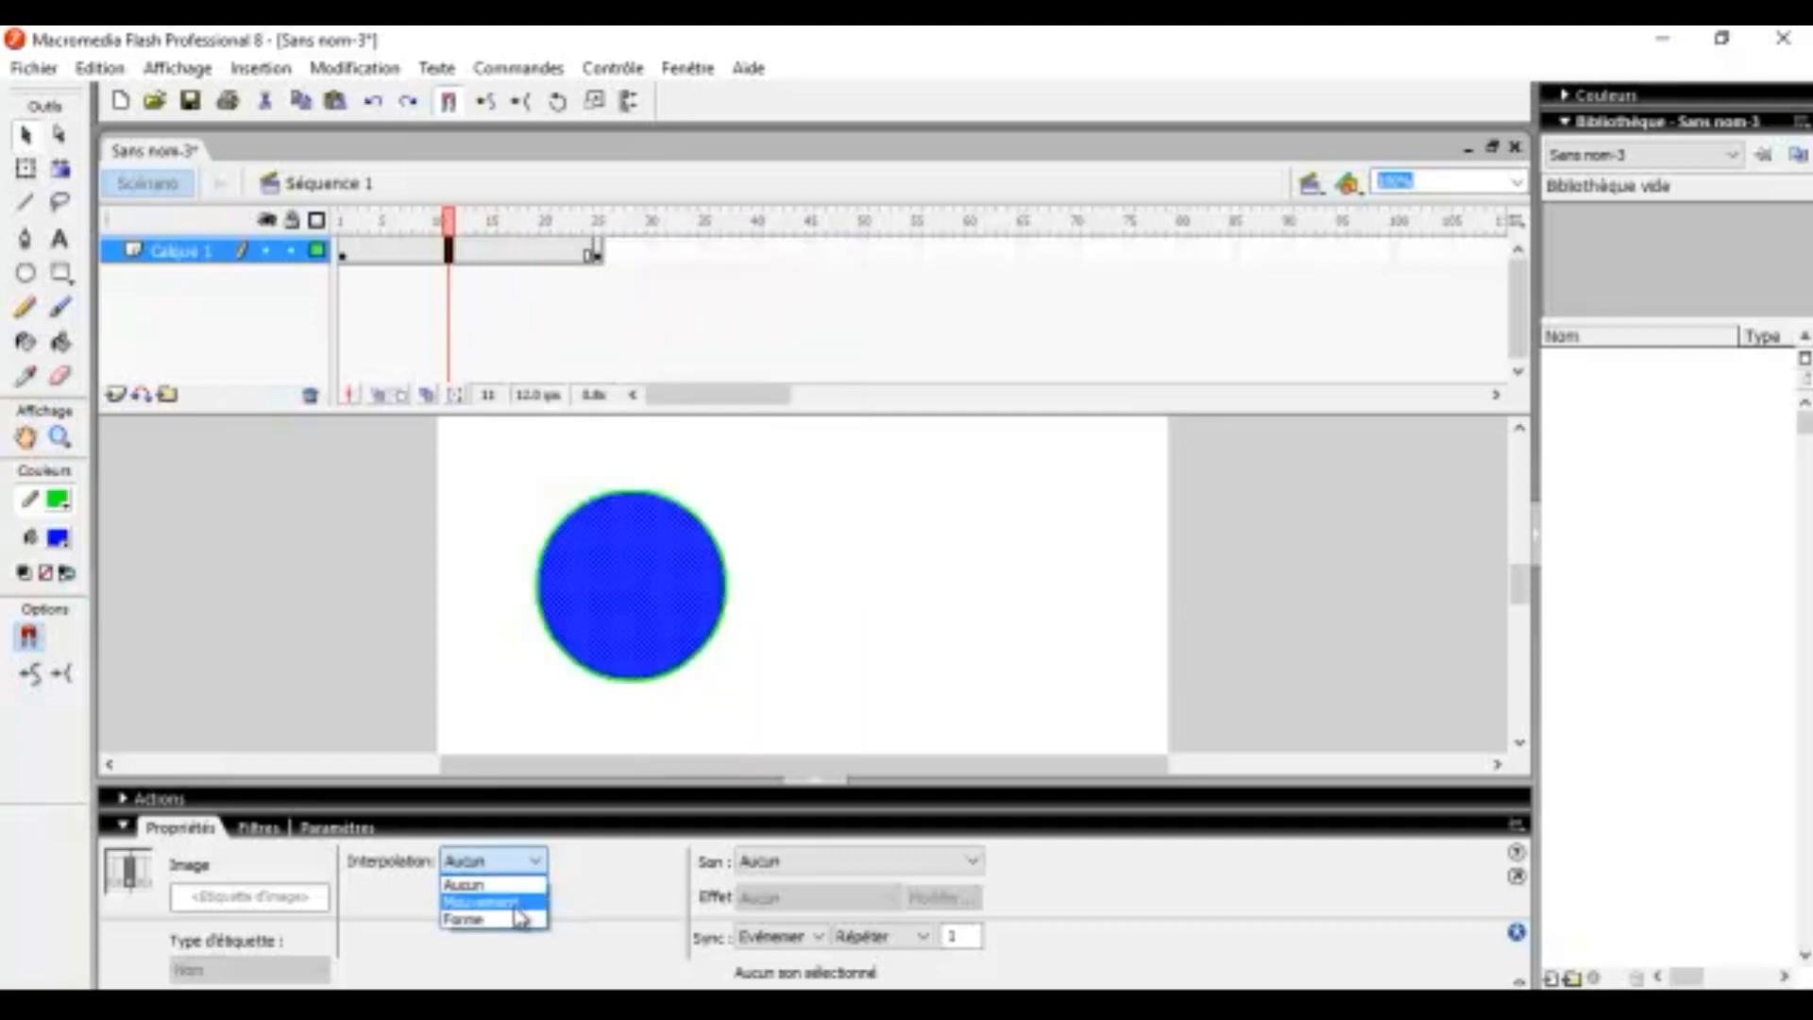
left_click(510, 895)
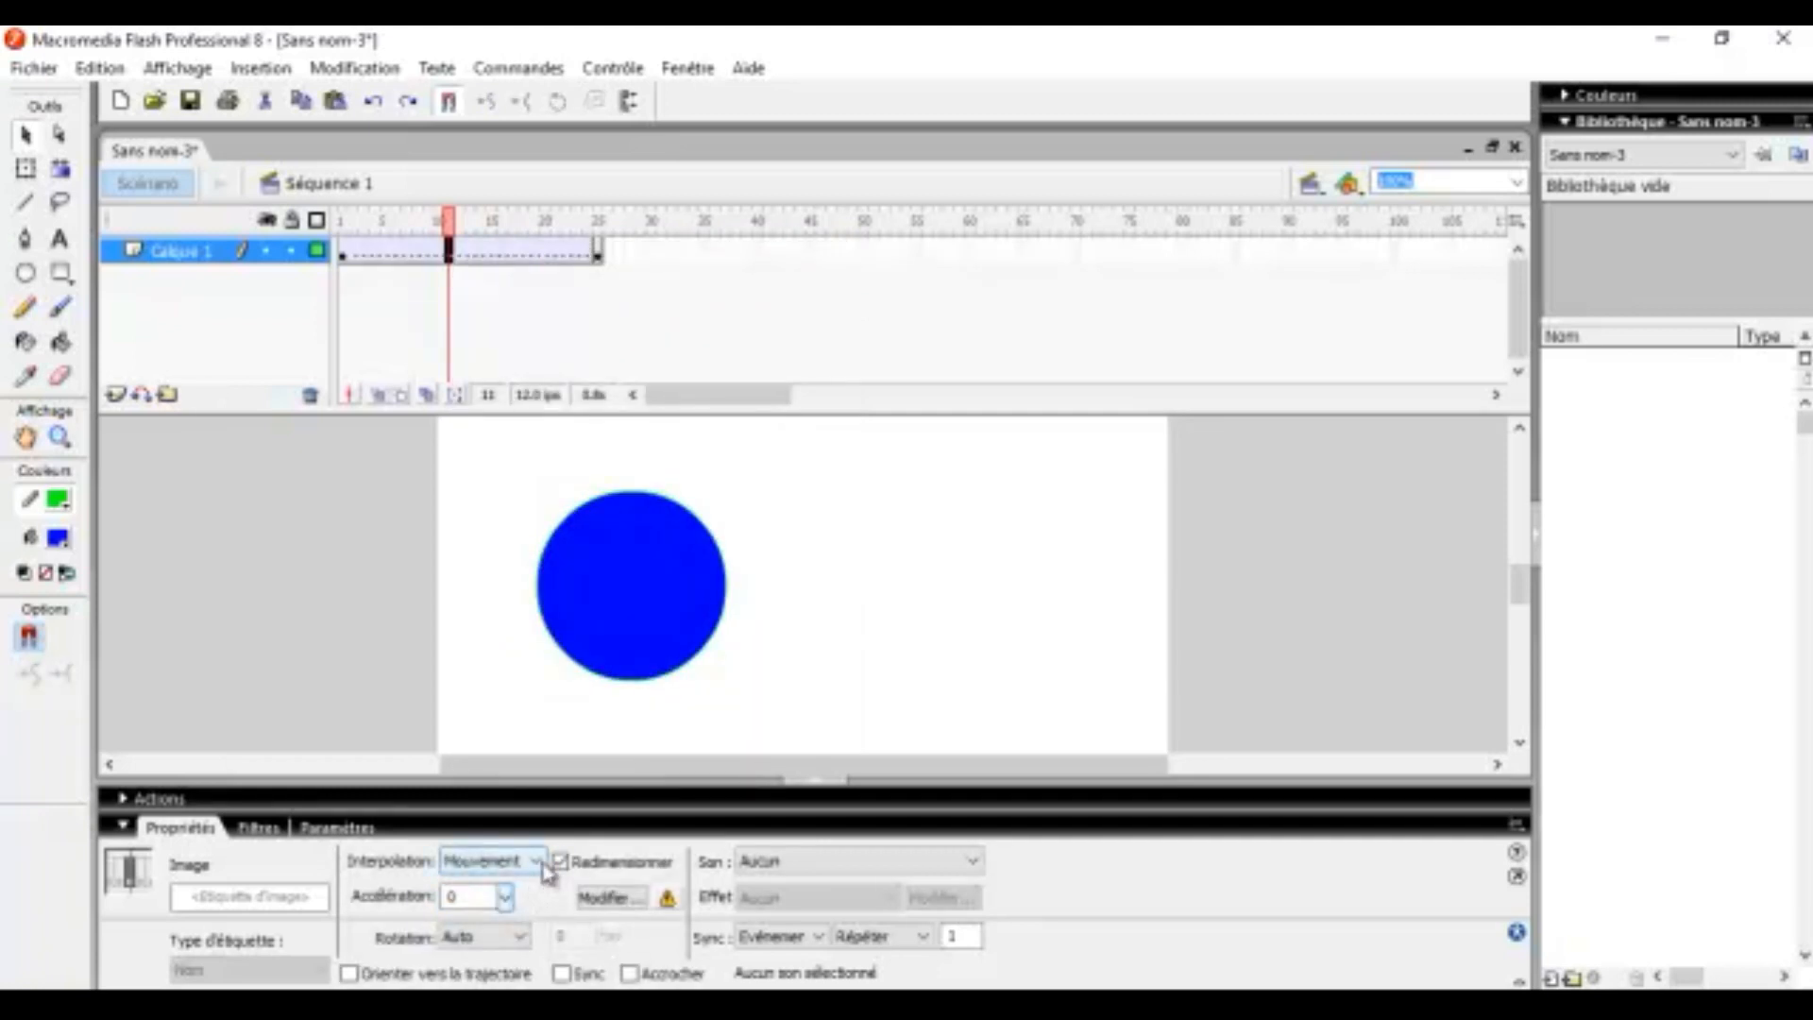
Step: Compare the circle in the keyframes at frames 1 and 25
left_click(344, 251)
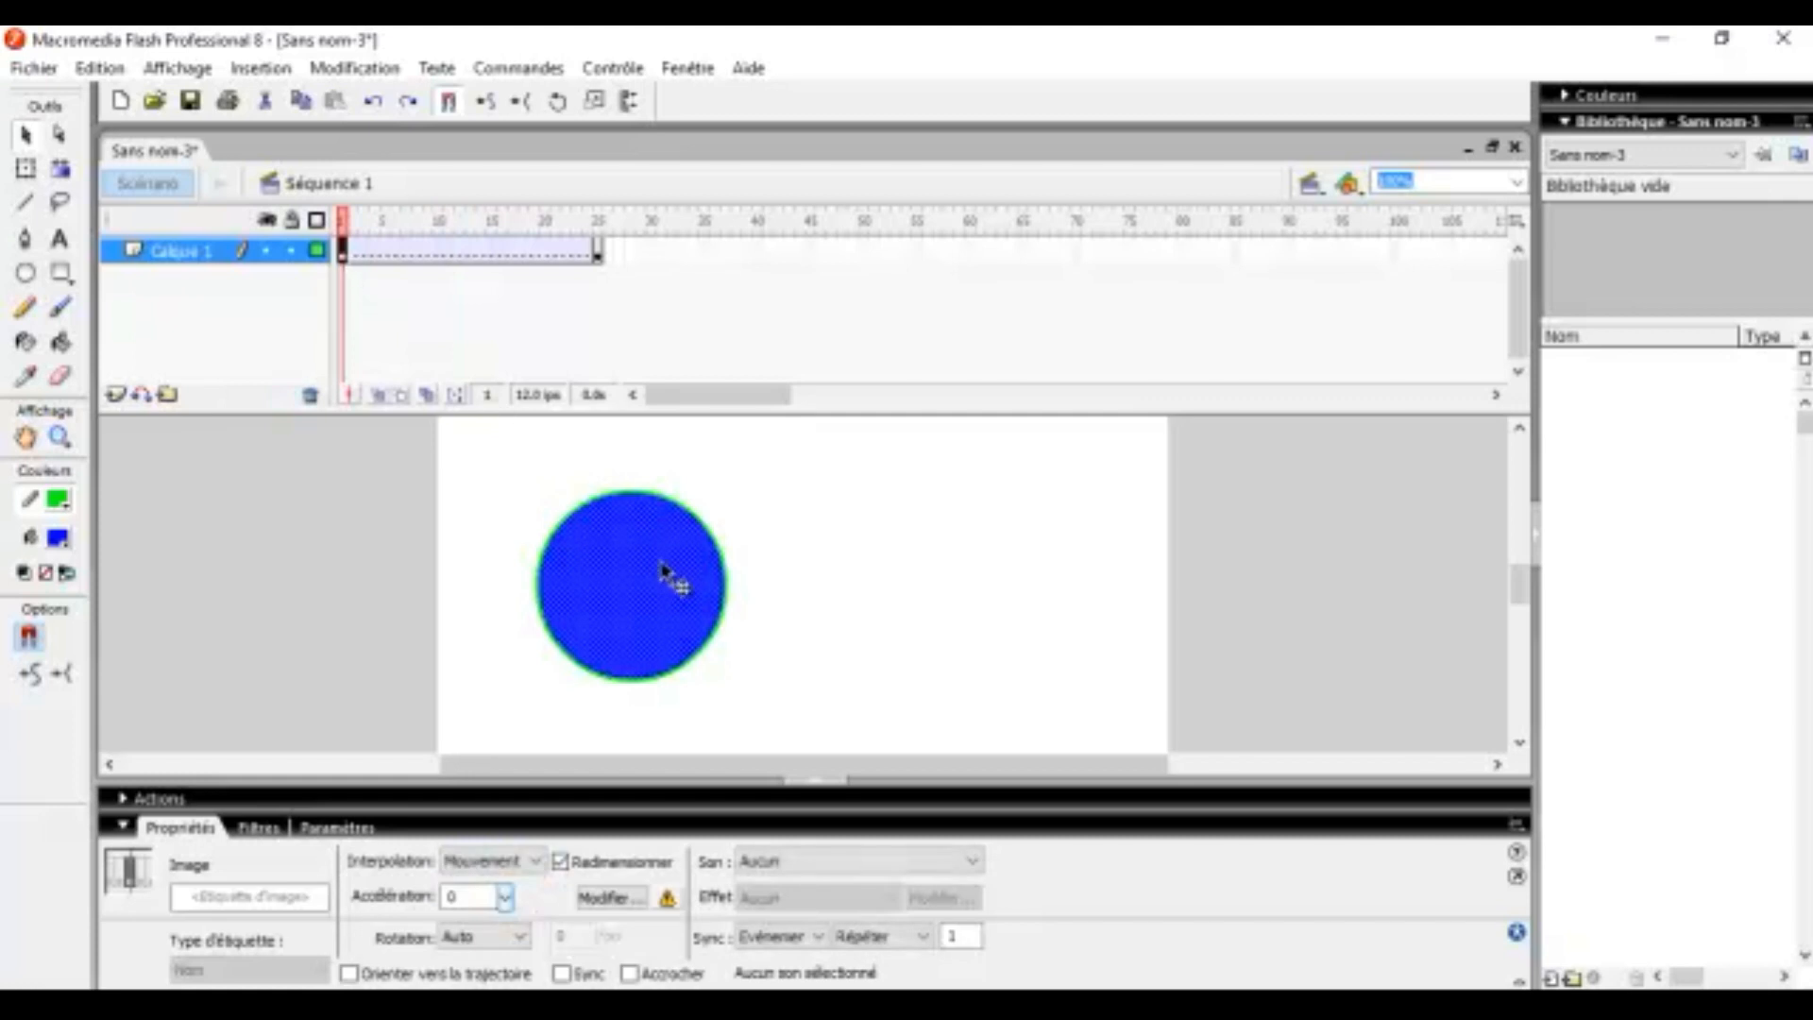
left_click(599, 253)
left_click(588, 253)
left_click(597, 255)
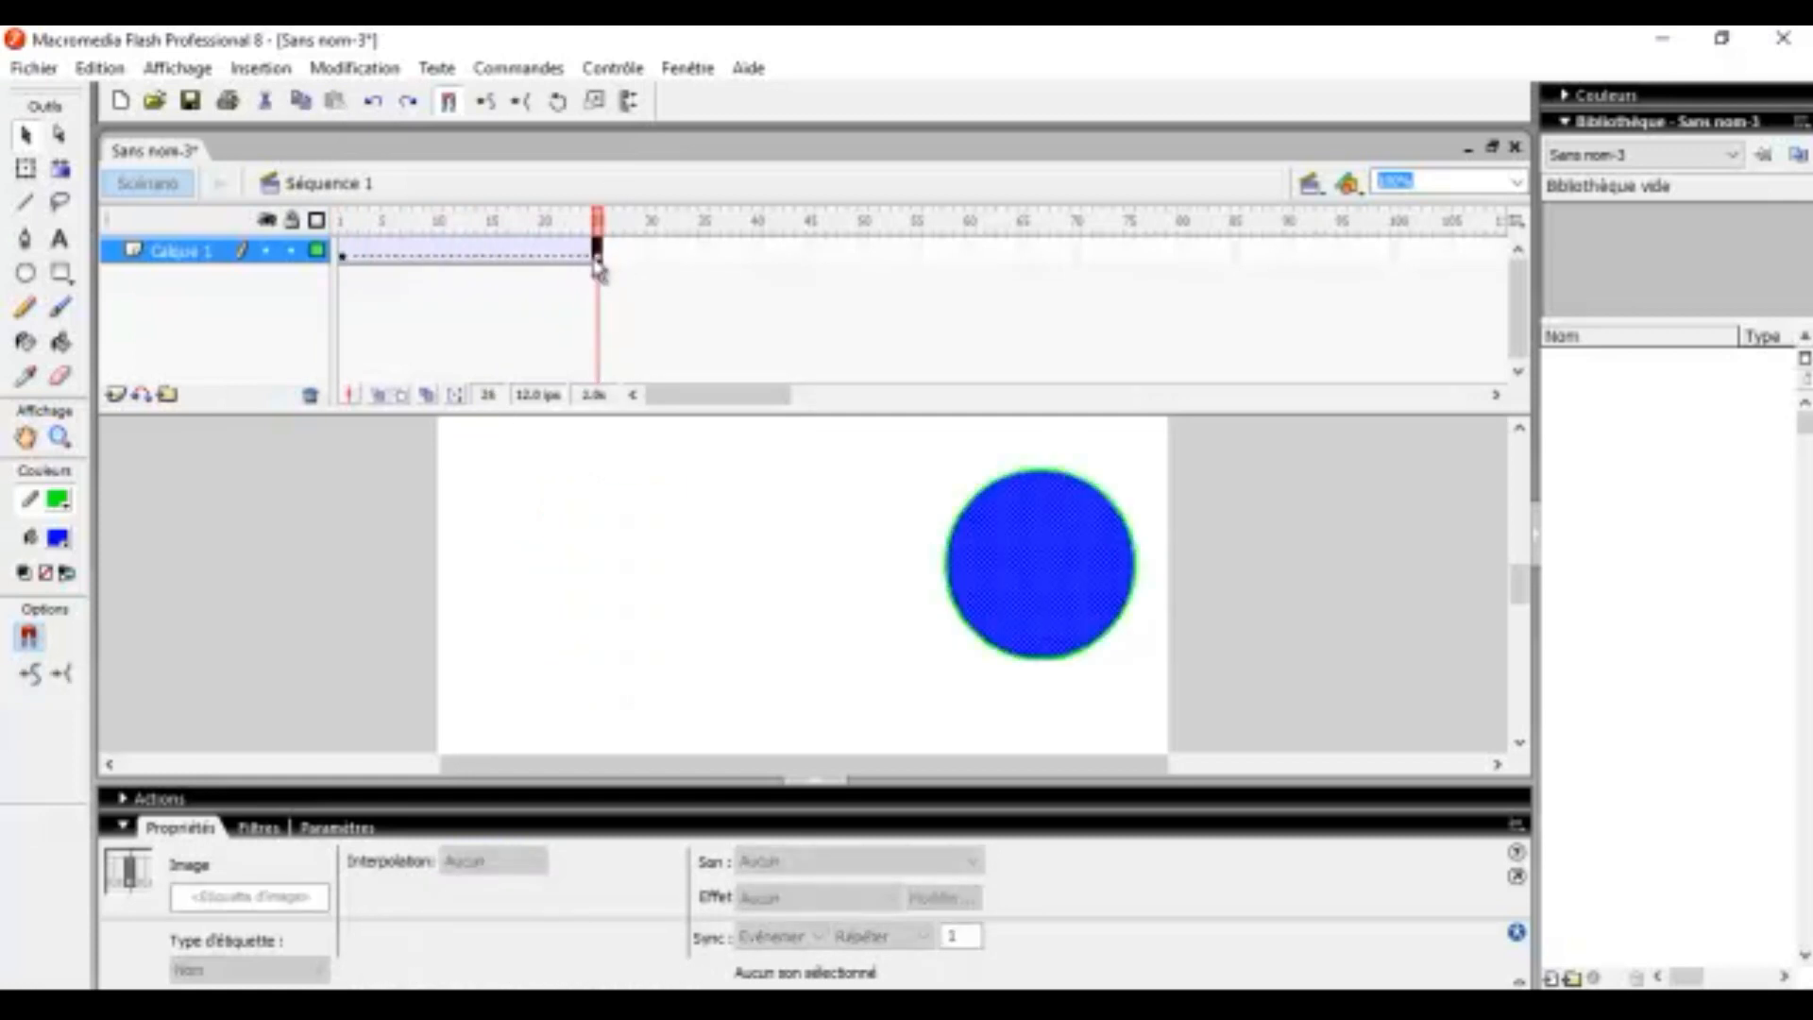
Step: Set the interpolation of the span back to Aucun from frame 11
left_click(450, 251)
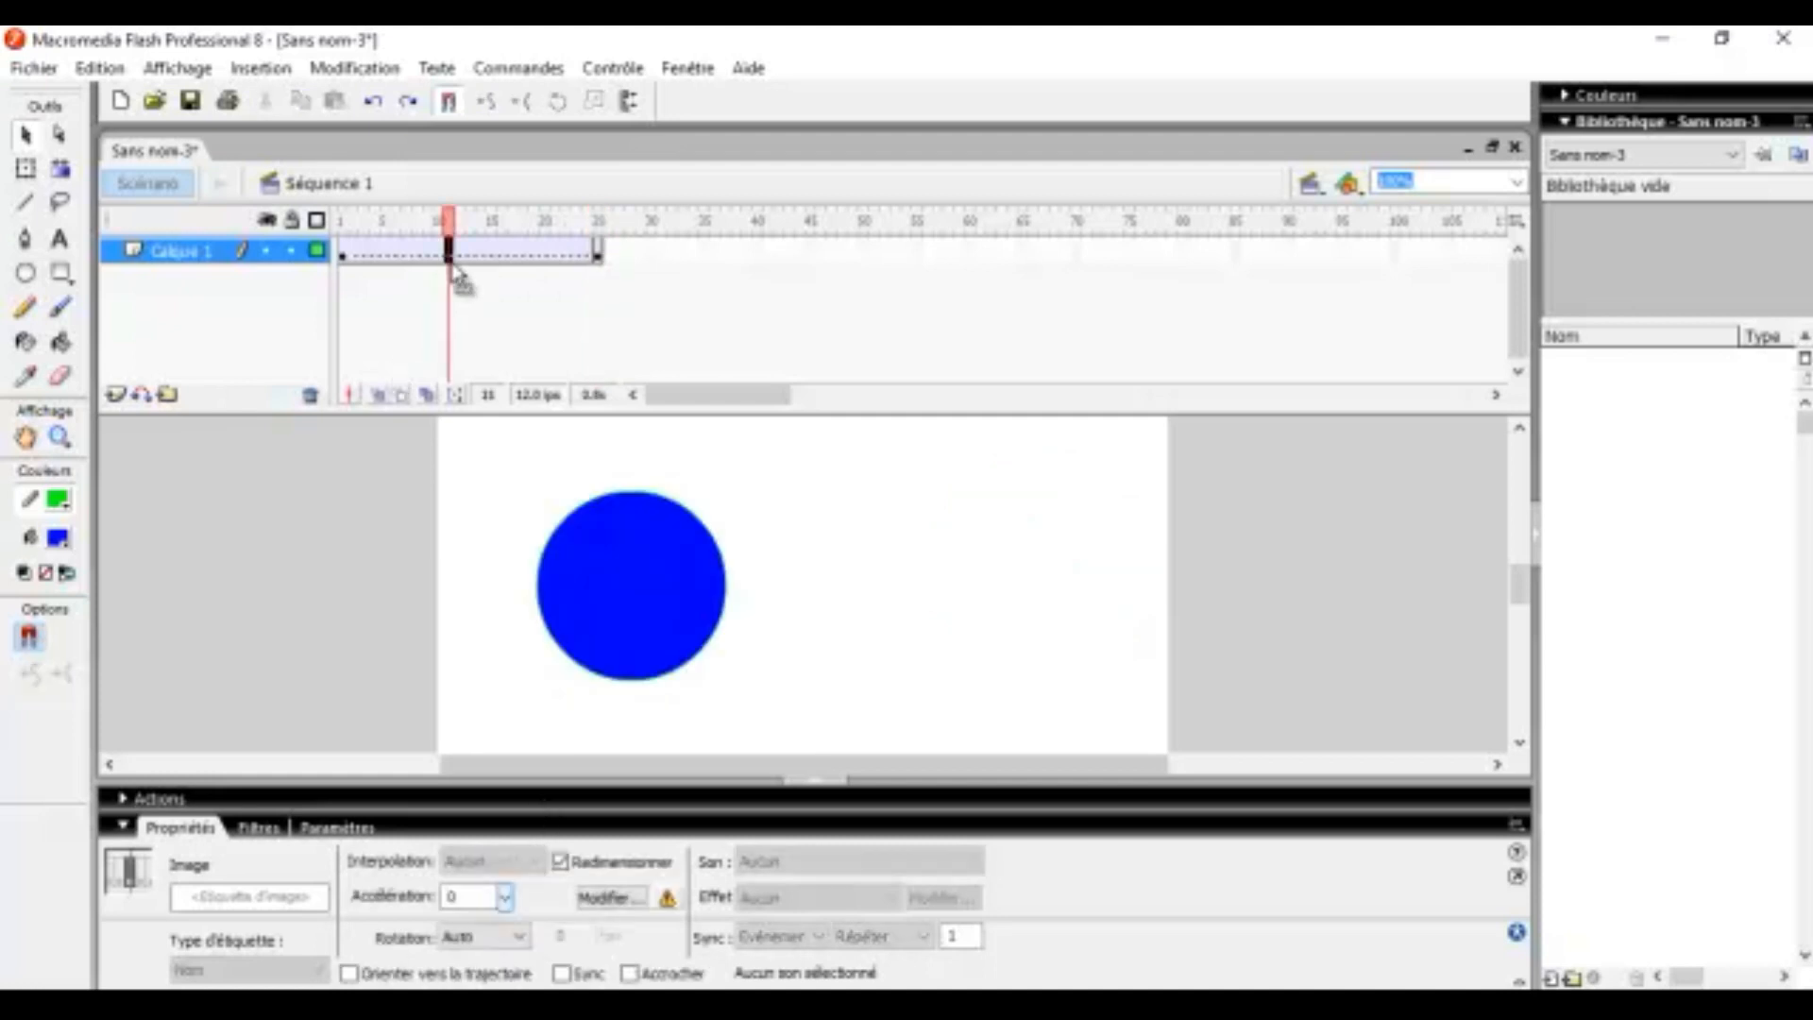
left_click(531, 861)
left_click(526, 888)
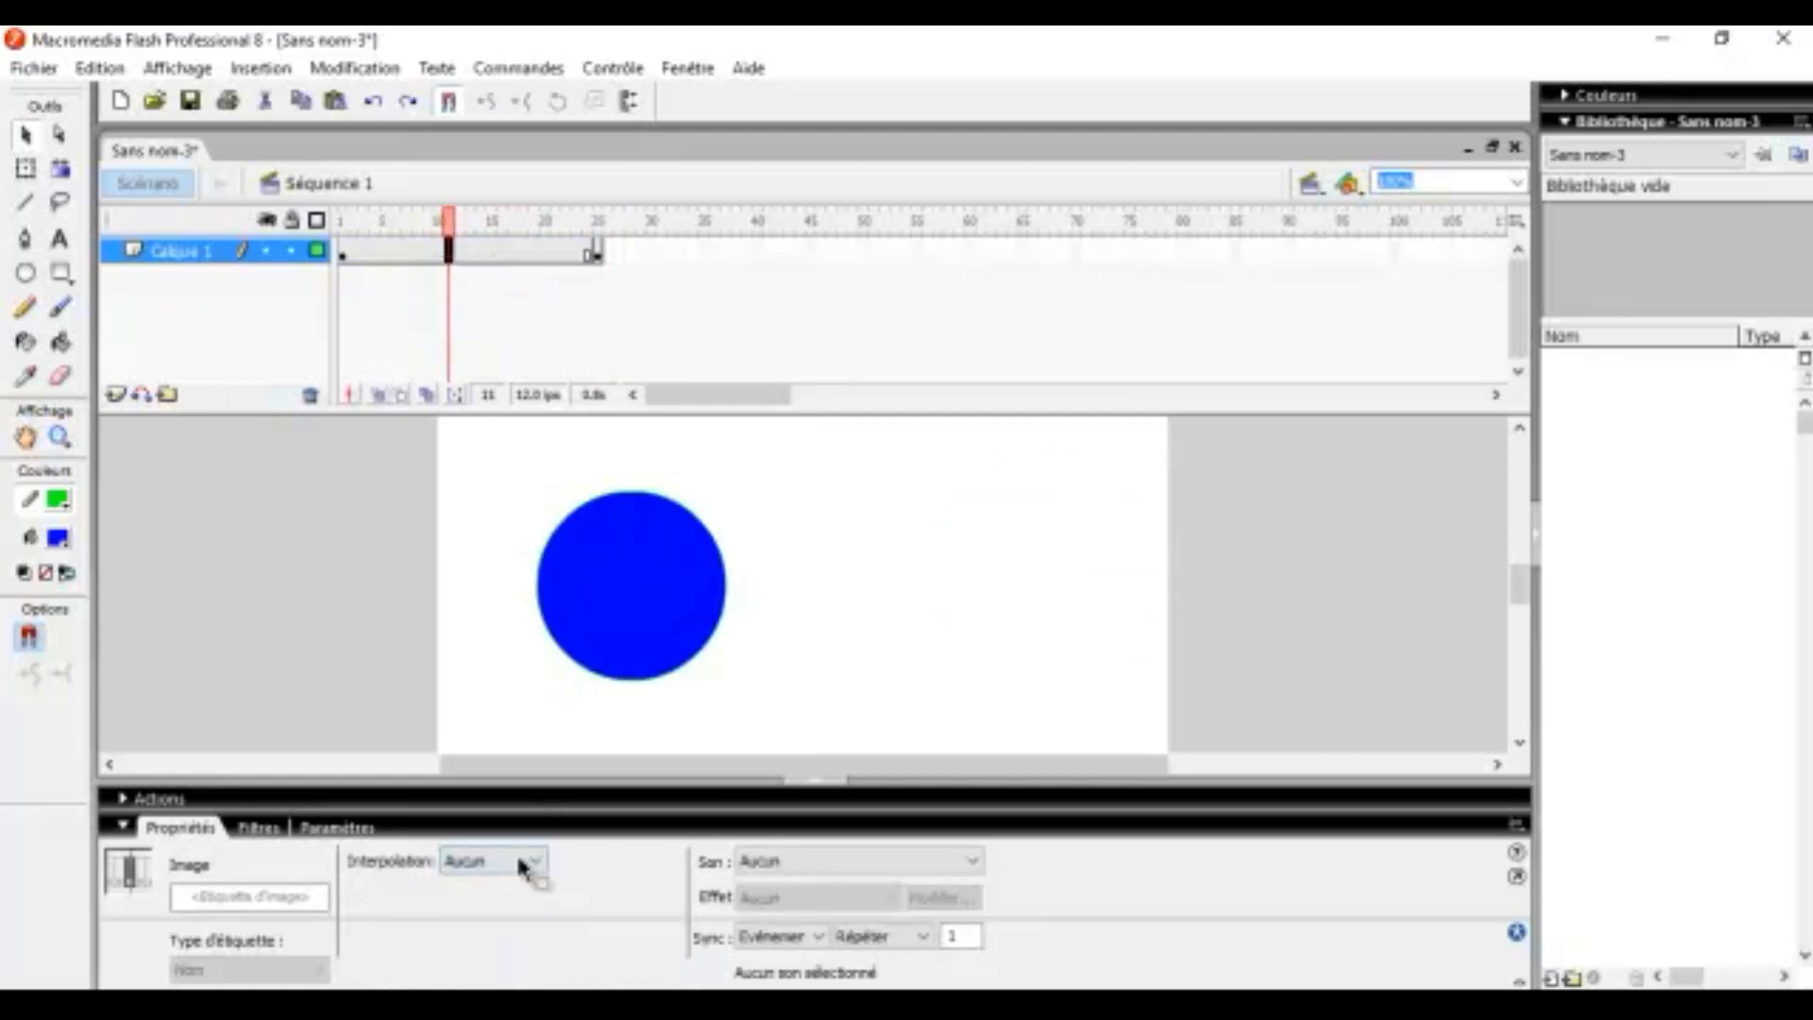
Step: Create a motion tween between the two keyframes of Calque 1 and examine the generated symbols in the library
right_click(460, 252)
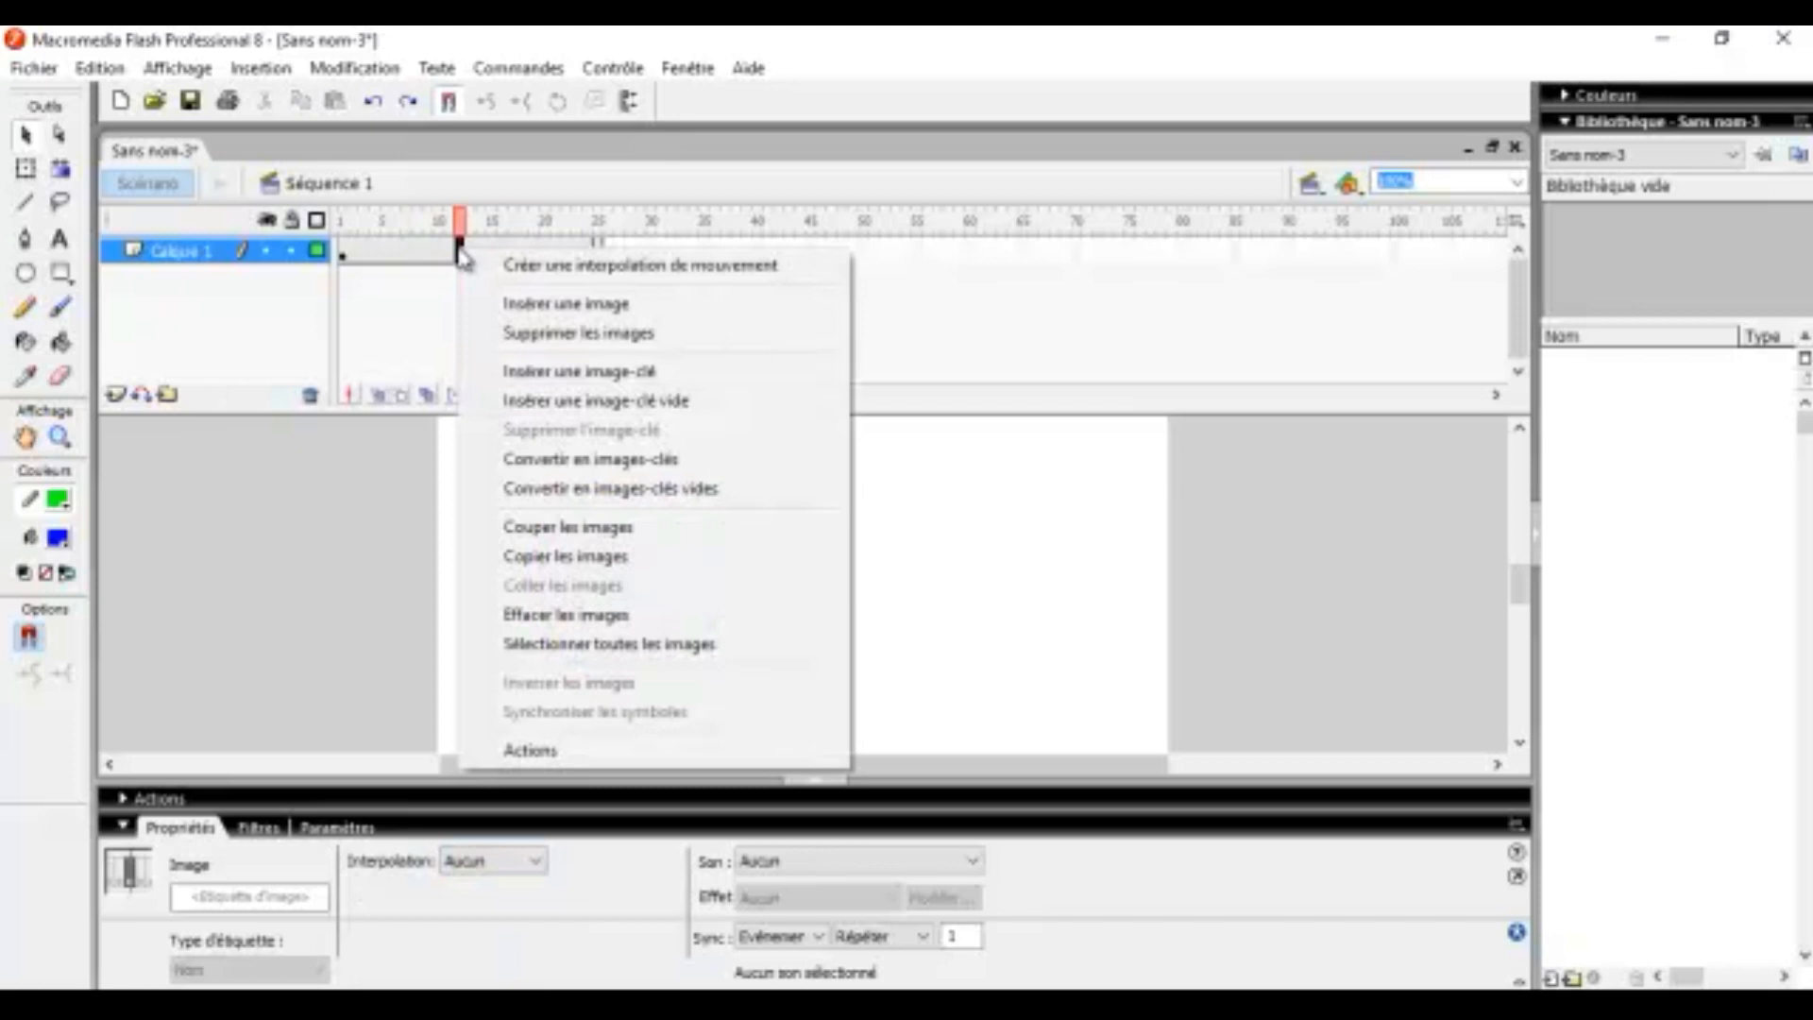
left_click(667, 275)
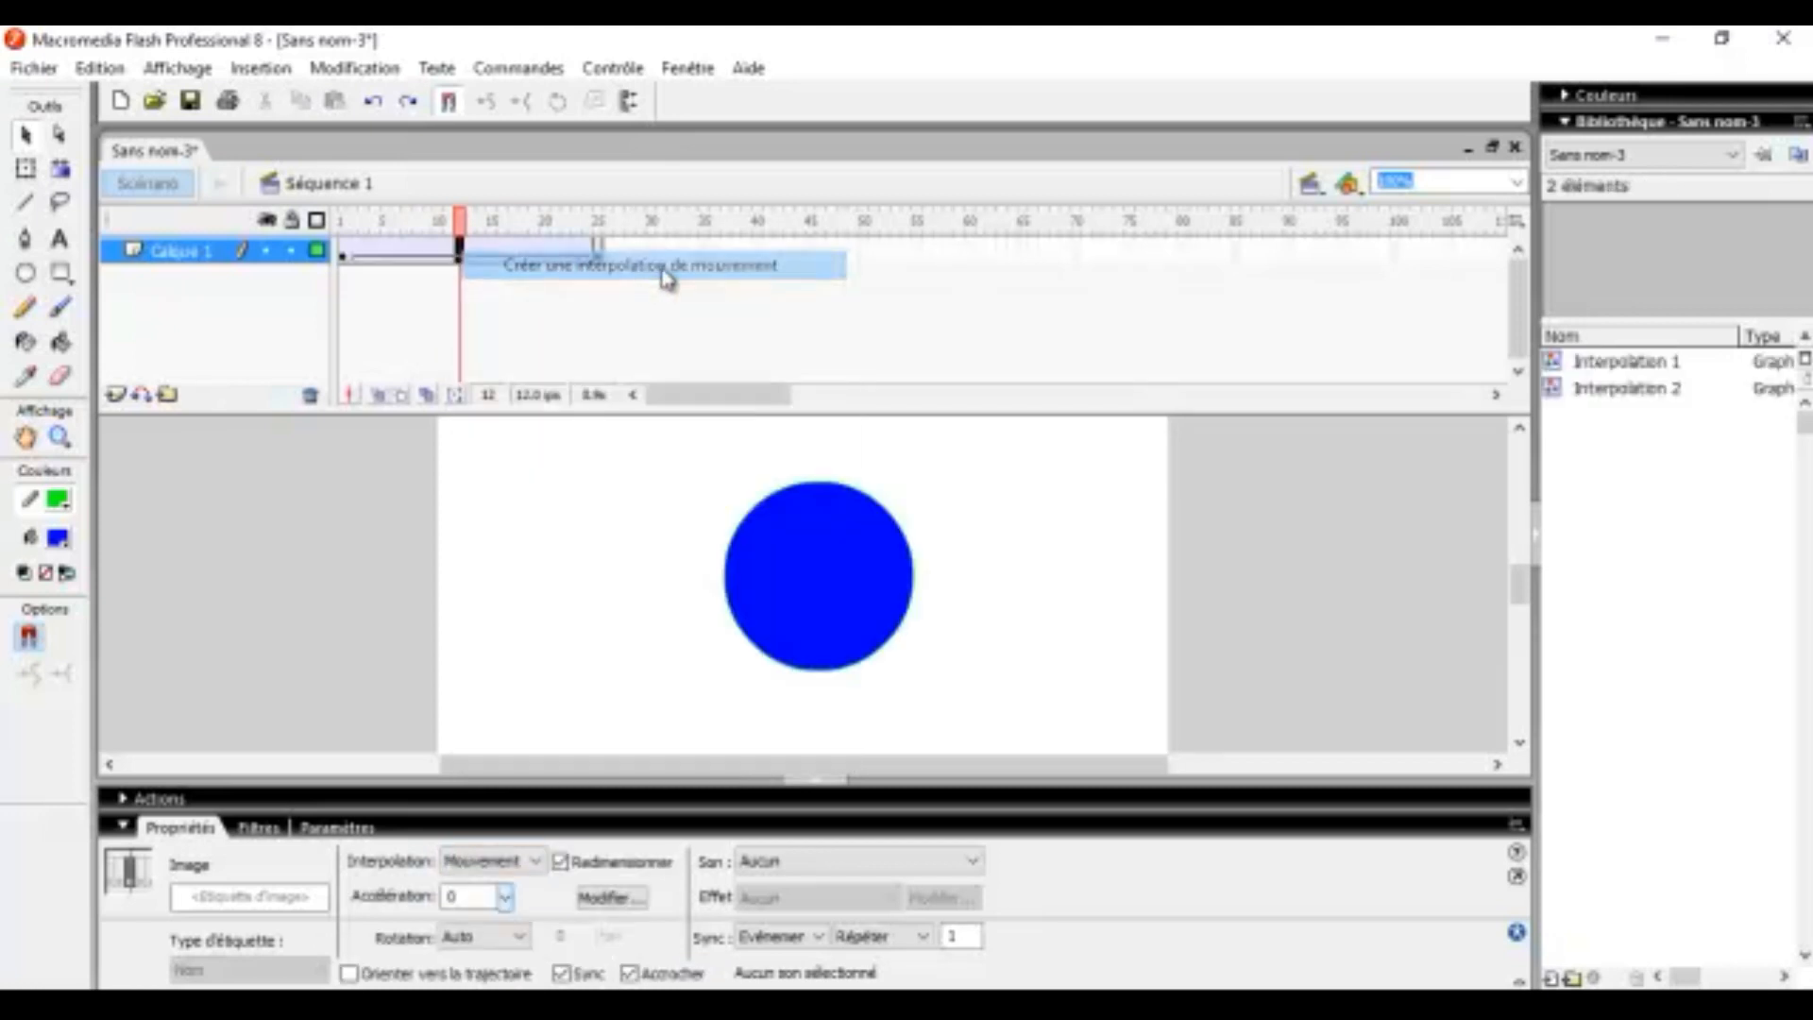
left_click(1639, 365)
left_click(1644, 389)
left_click(1637, 366)
left_click(1644, 395)
Step: Try moving the whole circle in frame 1 to about X 0, Y 102, and undo the move
left_click(344, 251)
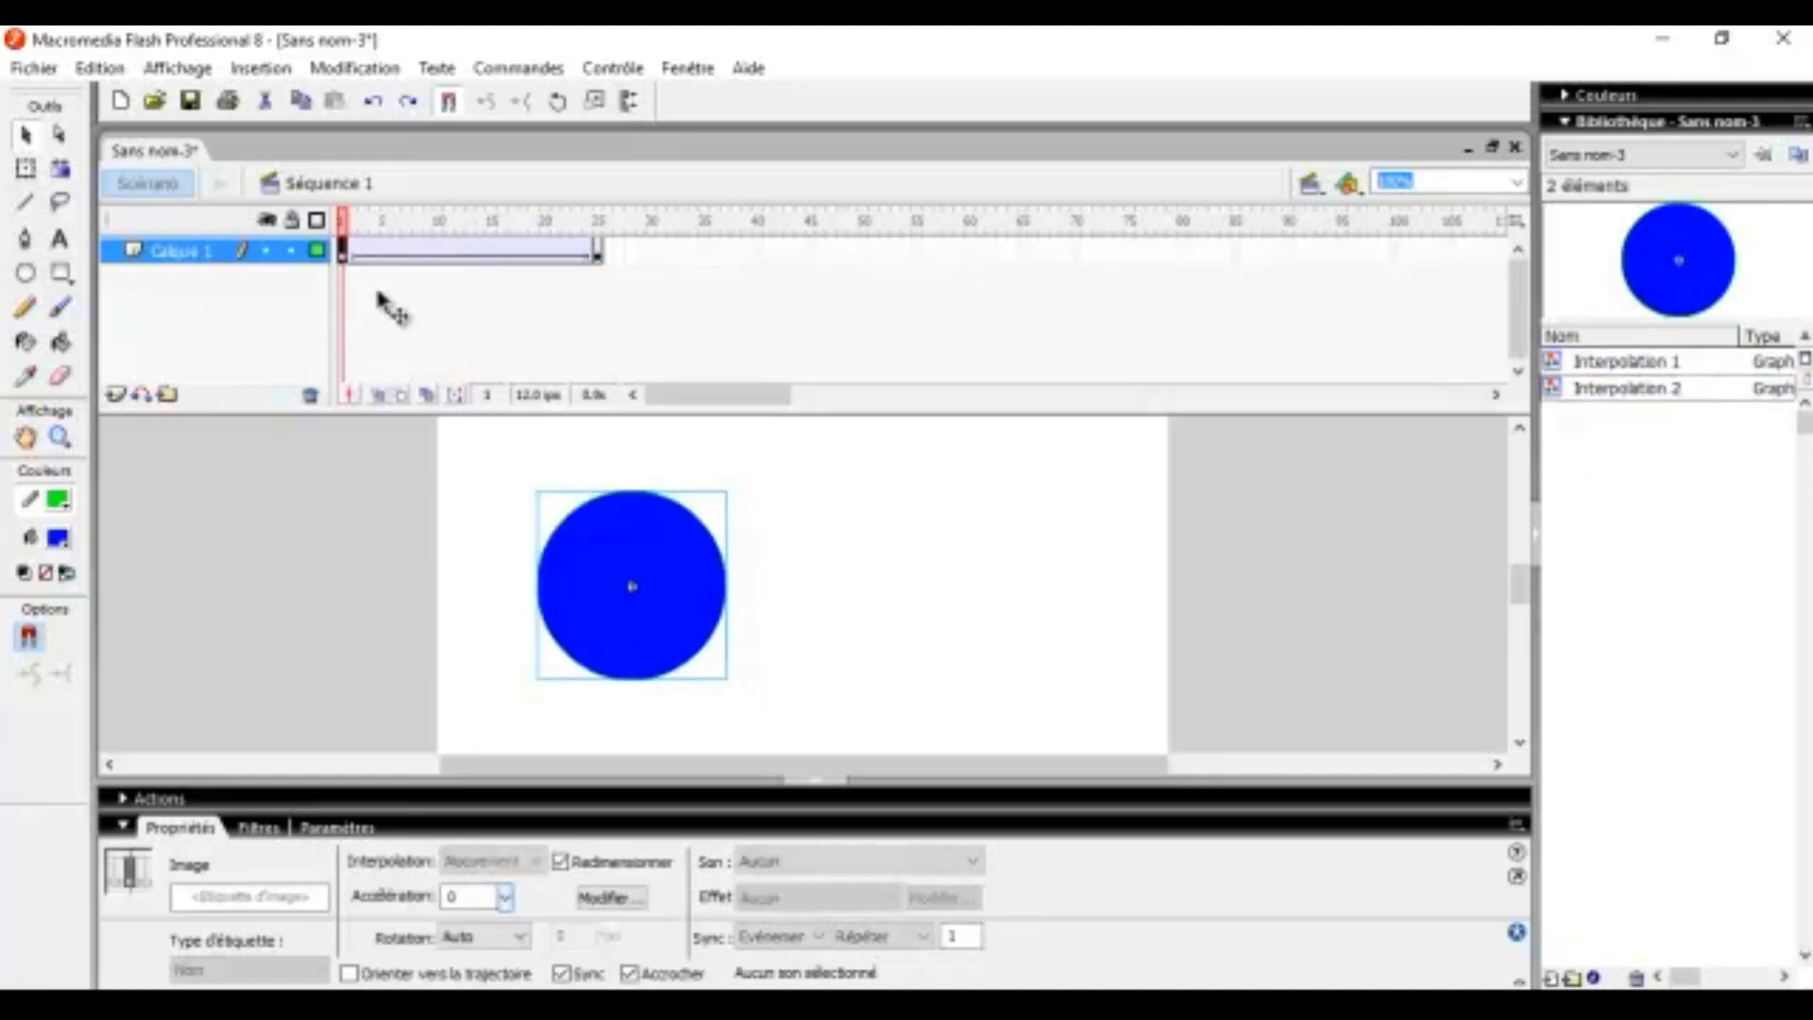
left_click_drag(648, 560, 574, 518)
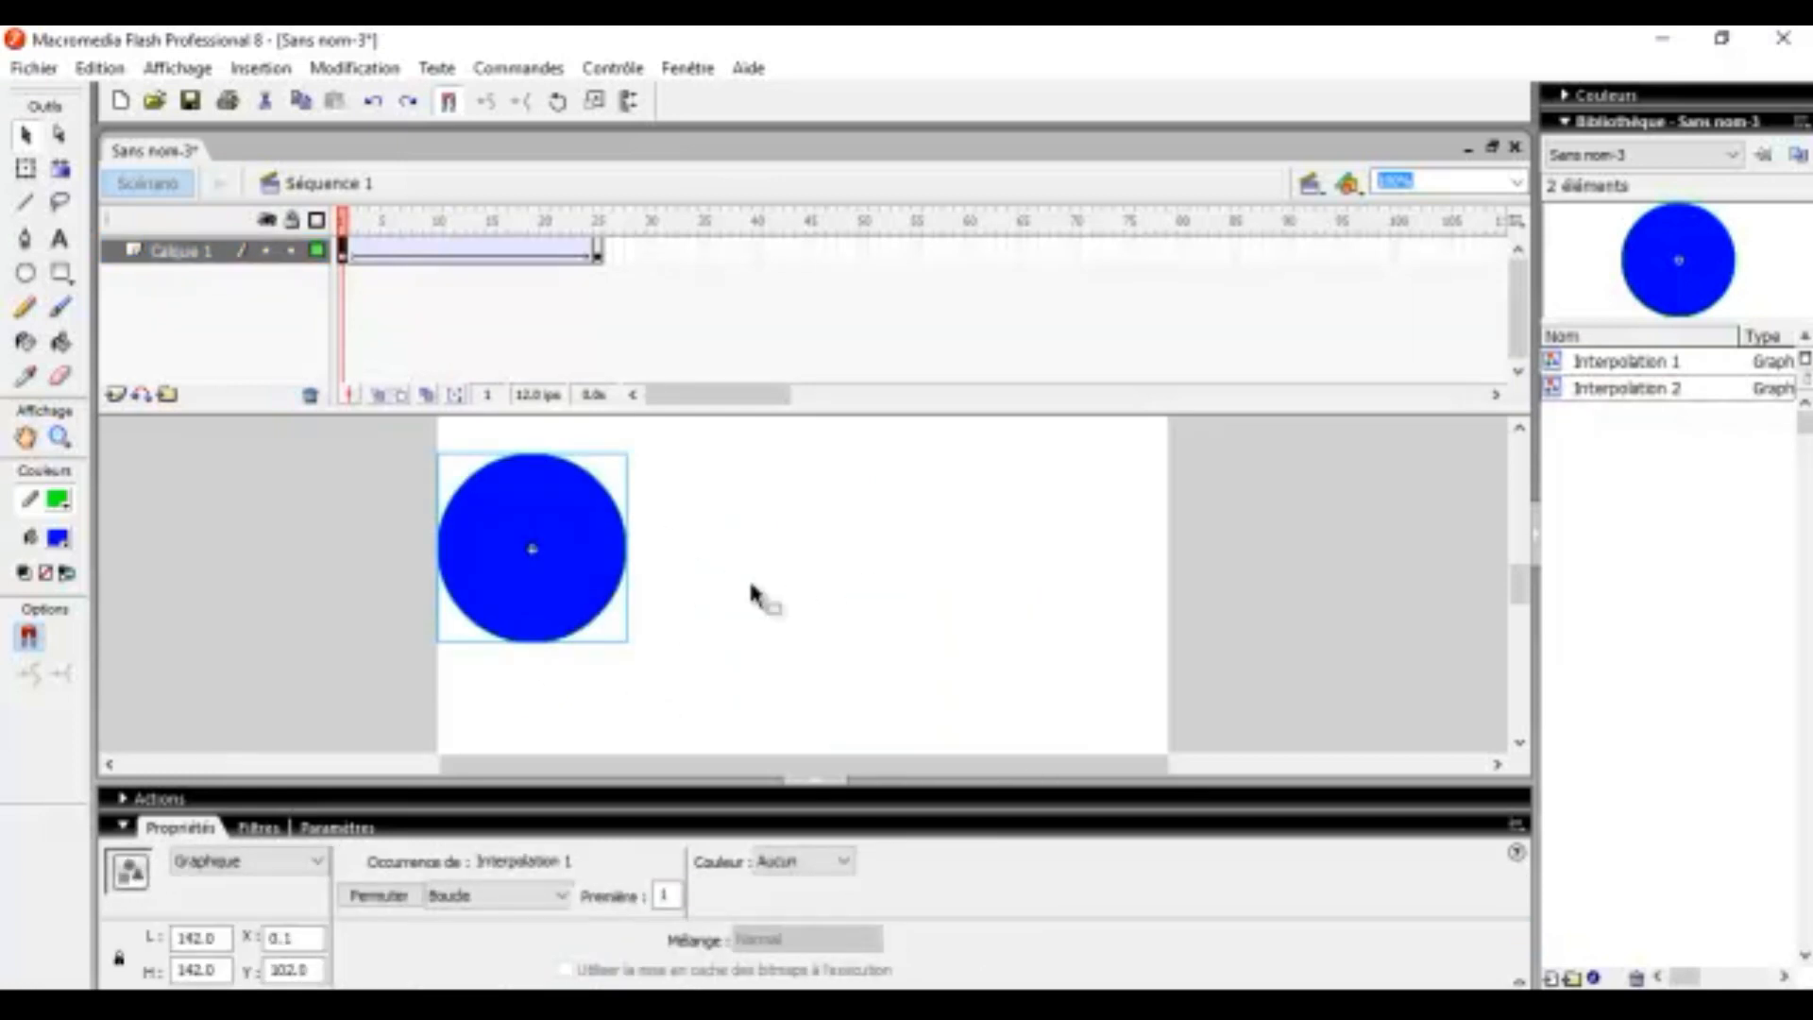
key("ctrl+z")
key("ctrl+z")
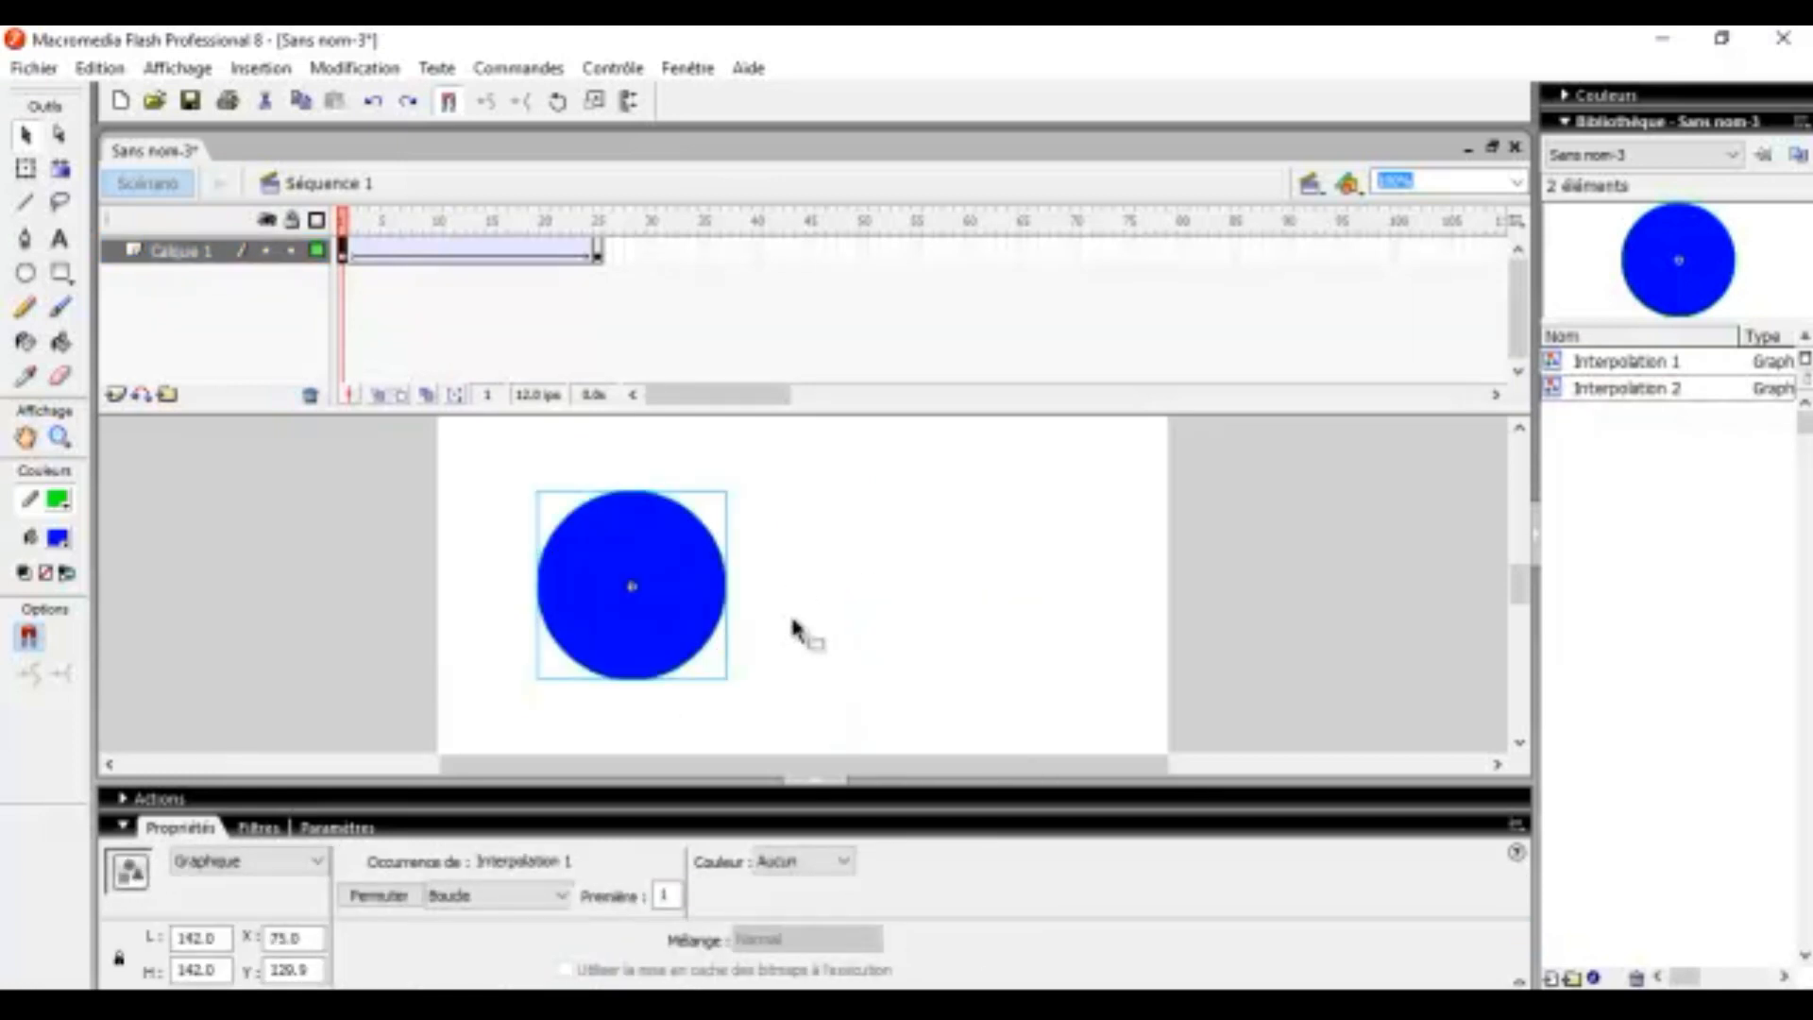
Step: Check the circle at frame 25, test the movie, and close the preview
left_click(597, 253)
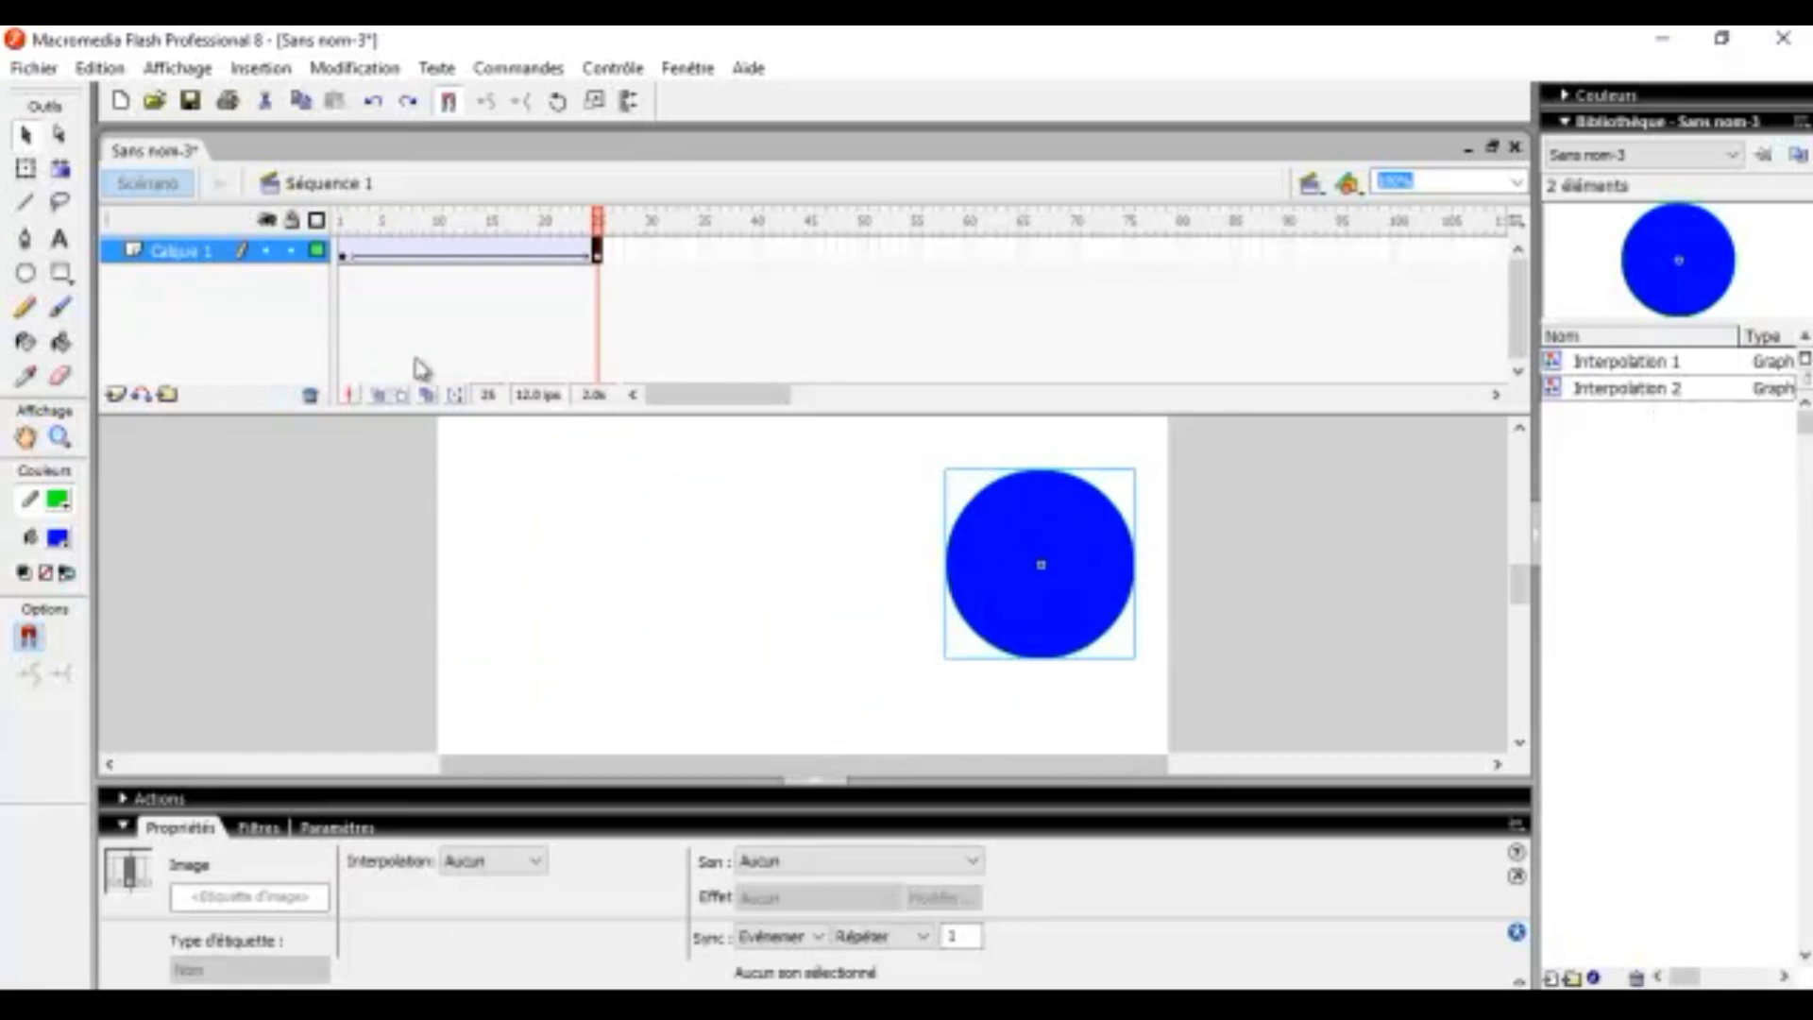
key("ctrl+Return")
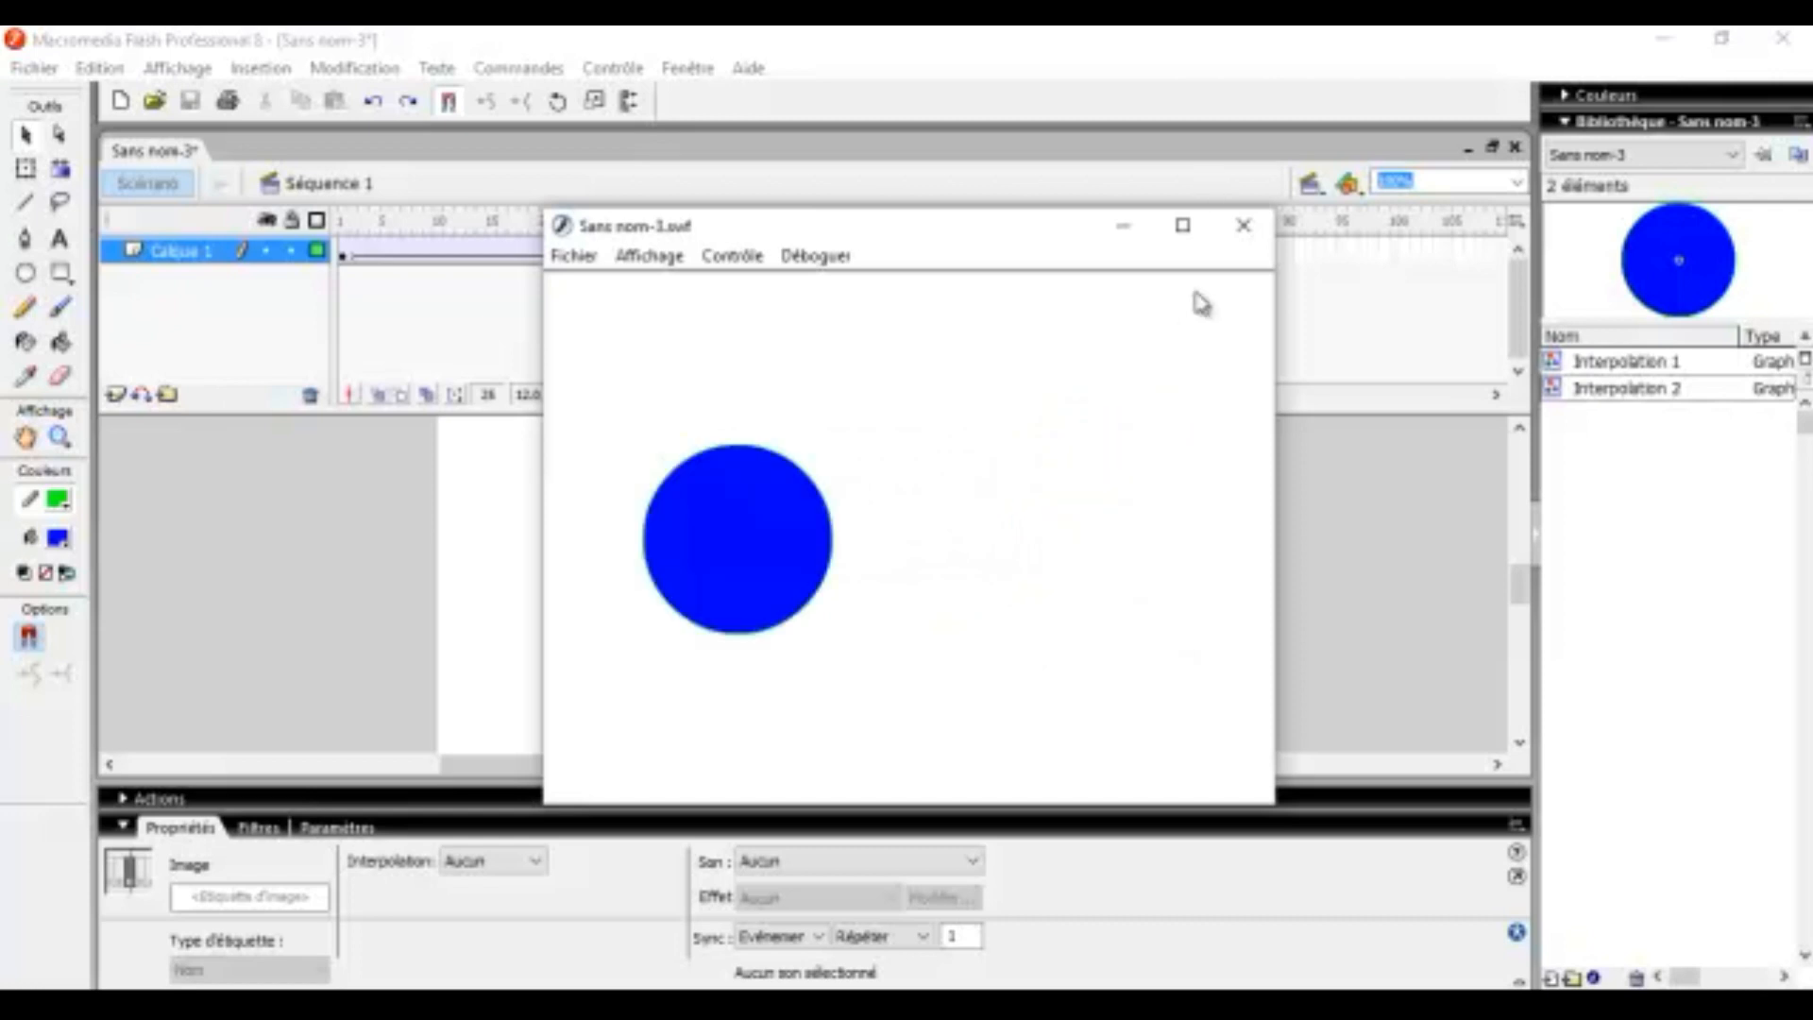
left_click(1243, 225)
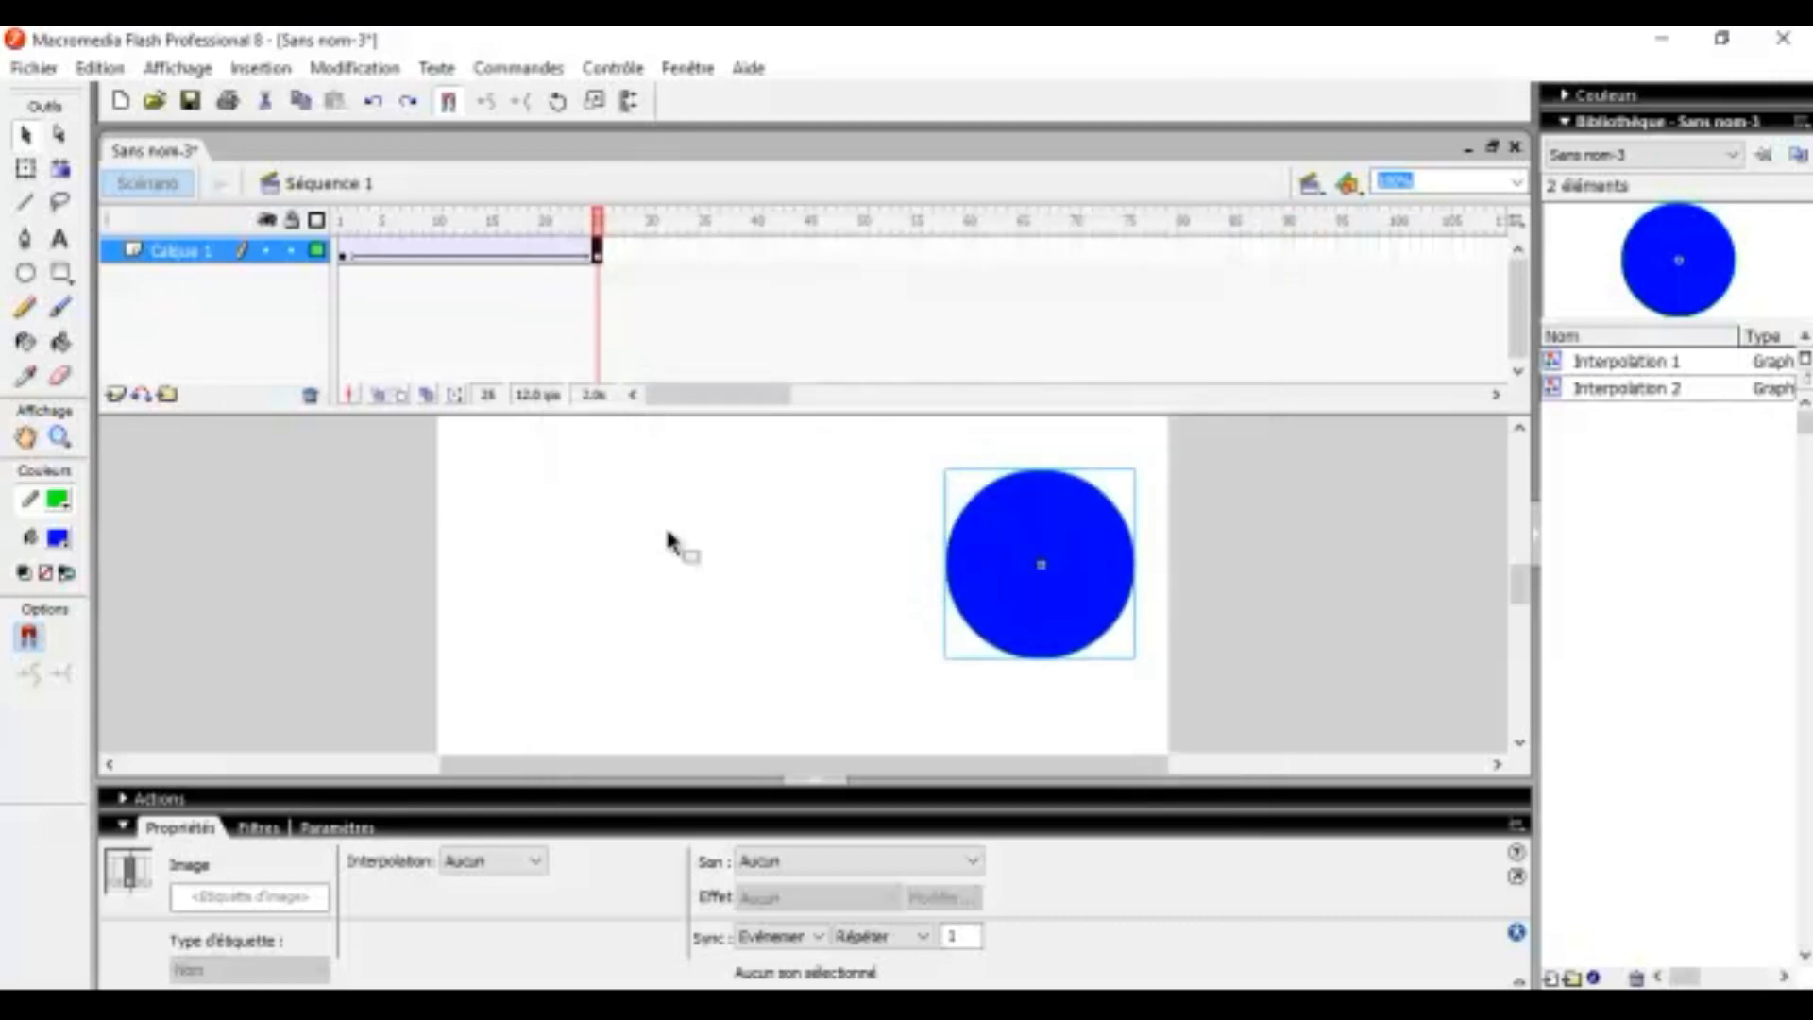
Step: Enlarge the circle at frame 25 to about 220 by 262 px with Free Transform
left_click(27, 168)
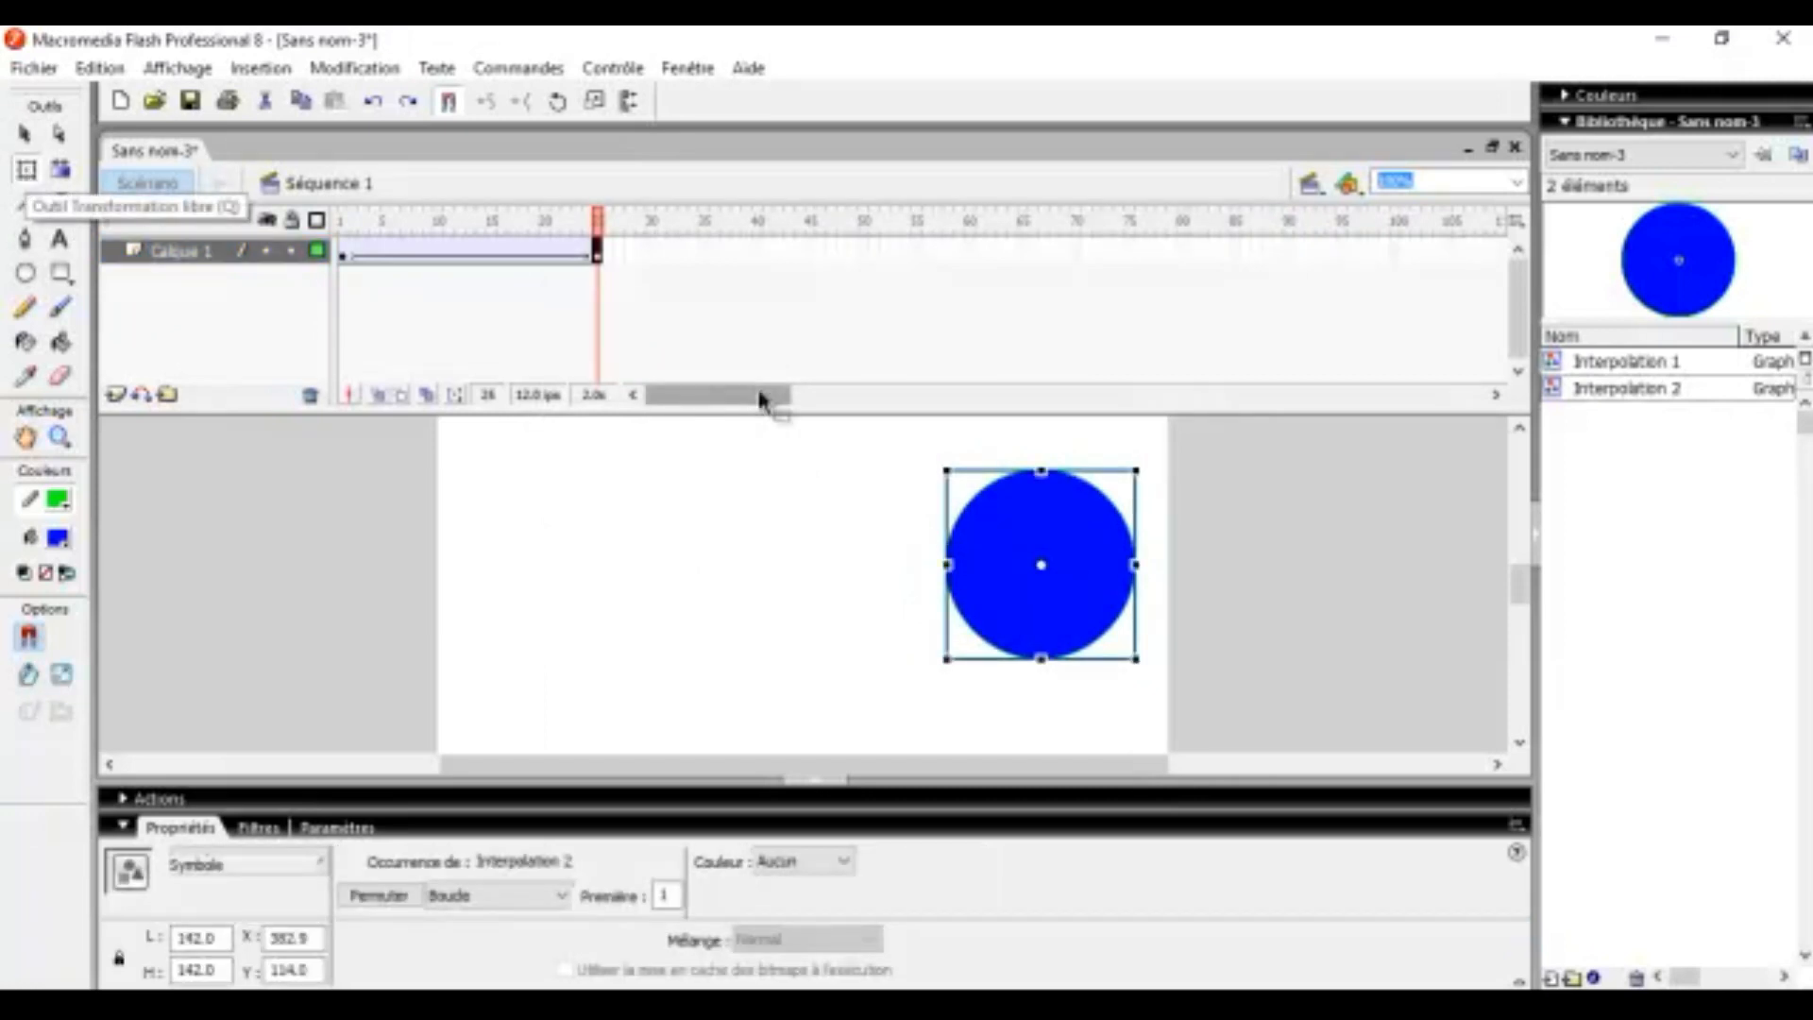
left_click_drag(942, 466, 897, 401)
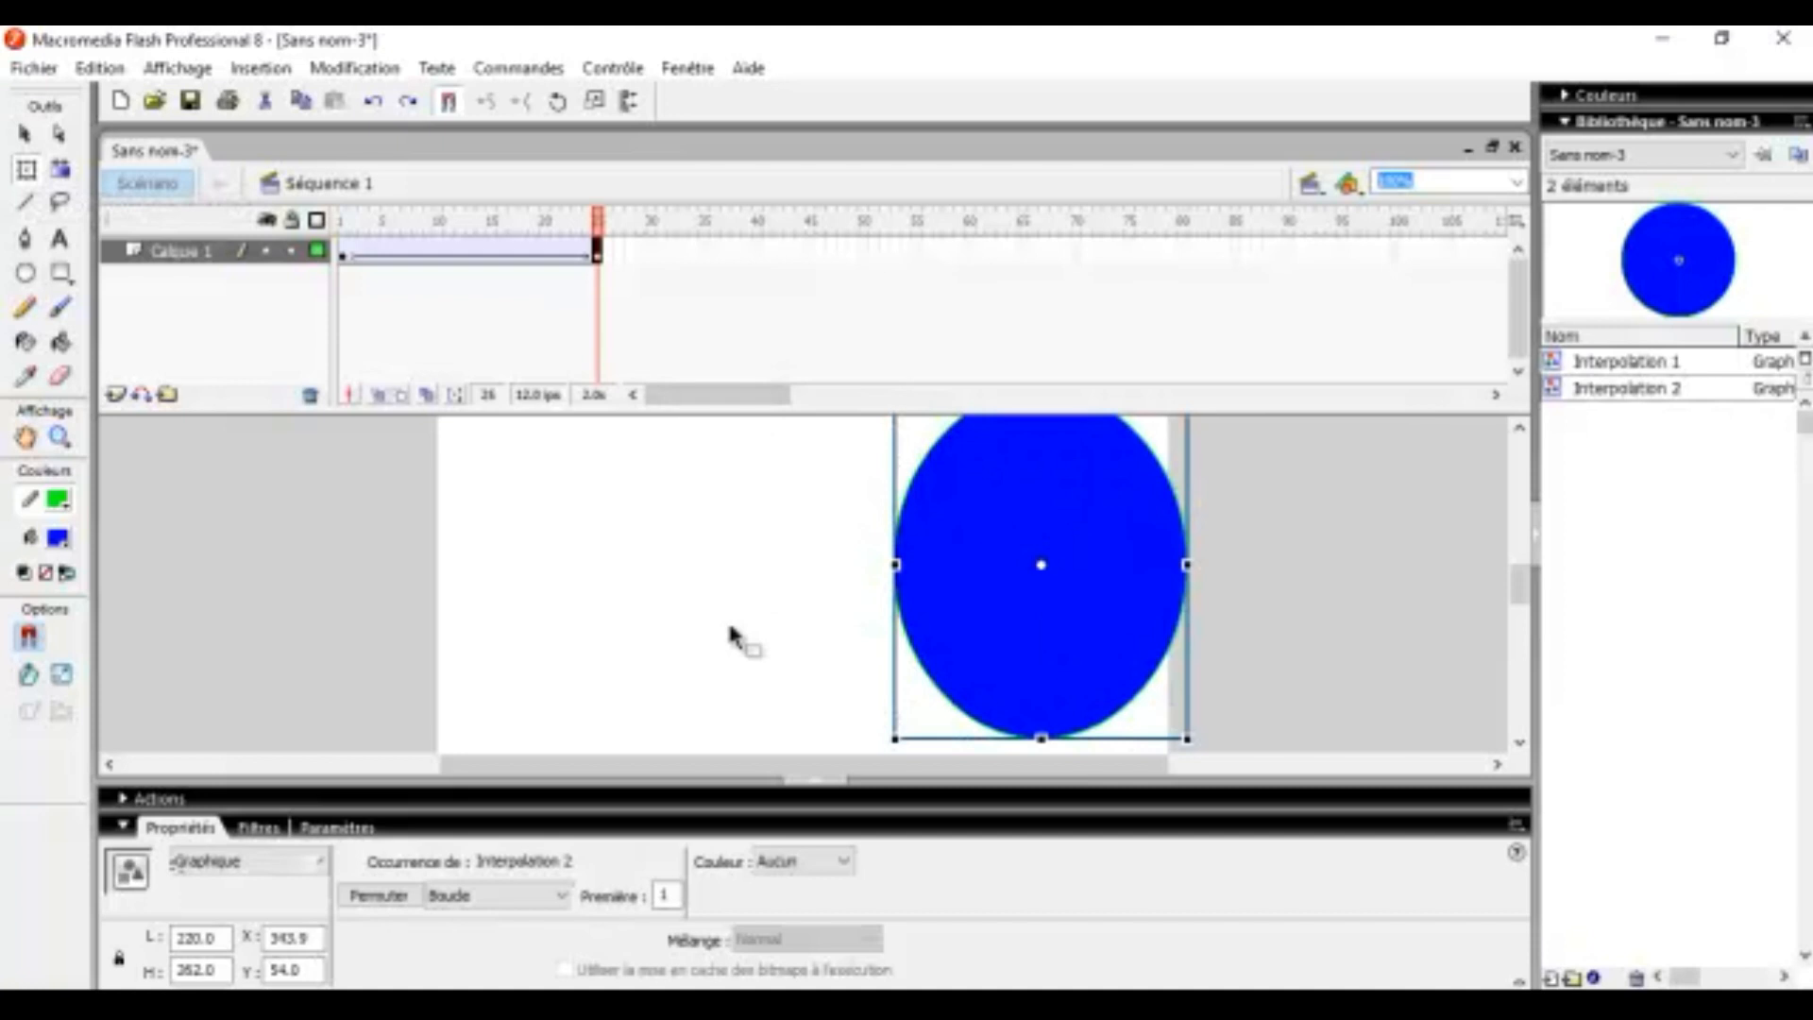
Step: Test the movie with the resized circle, close the preview, and go to frame 1
key("ctrl+Return")
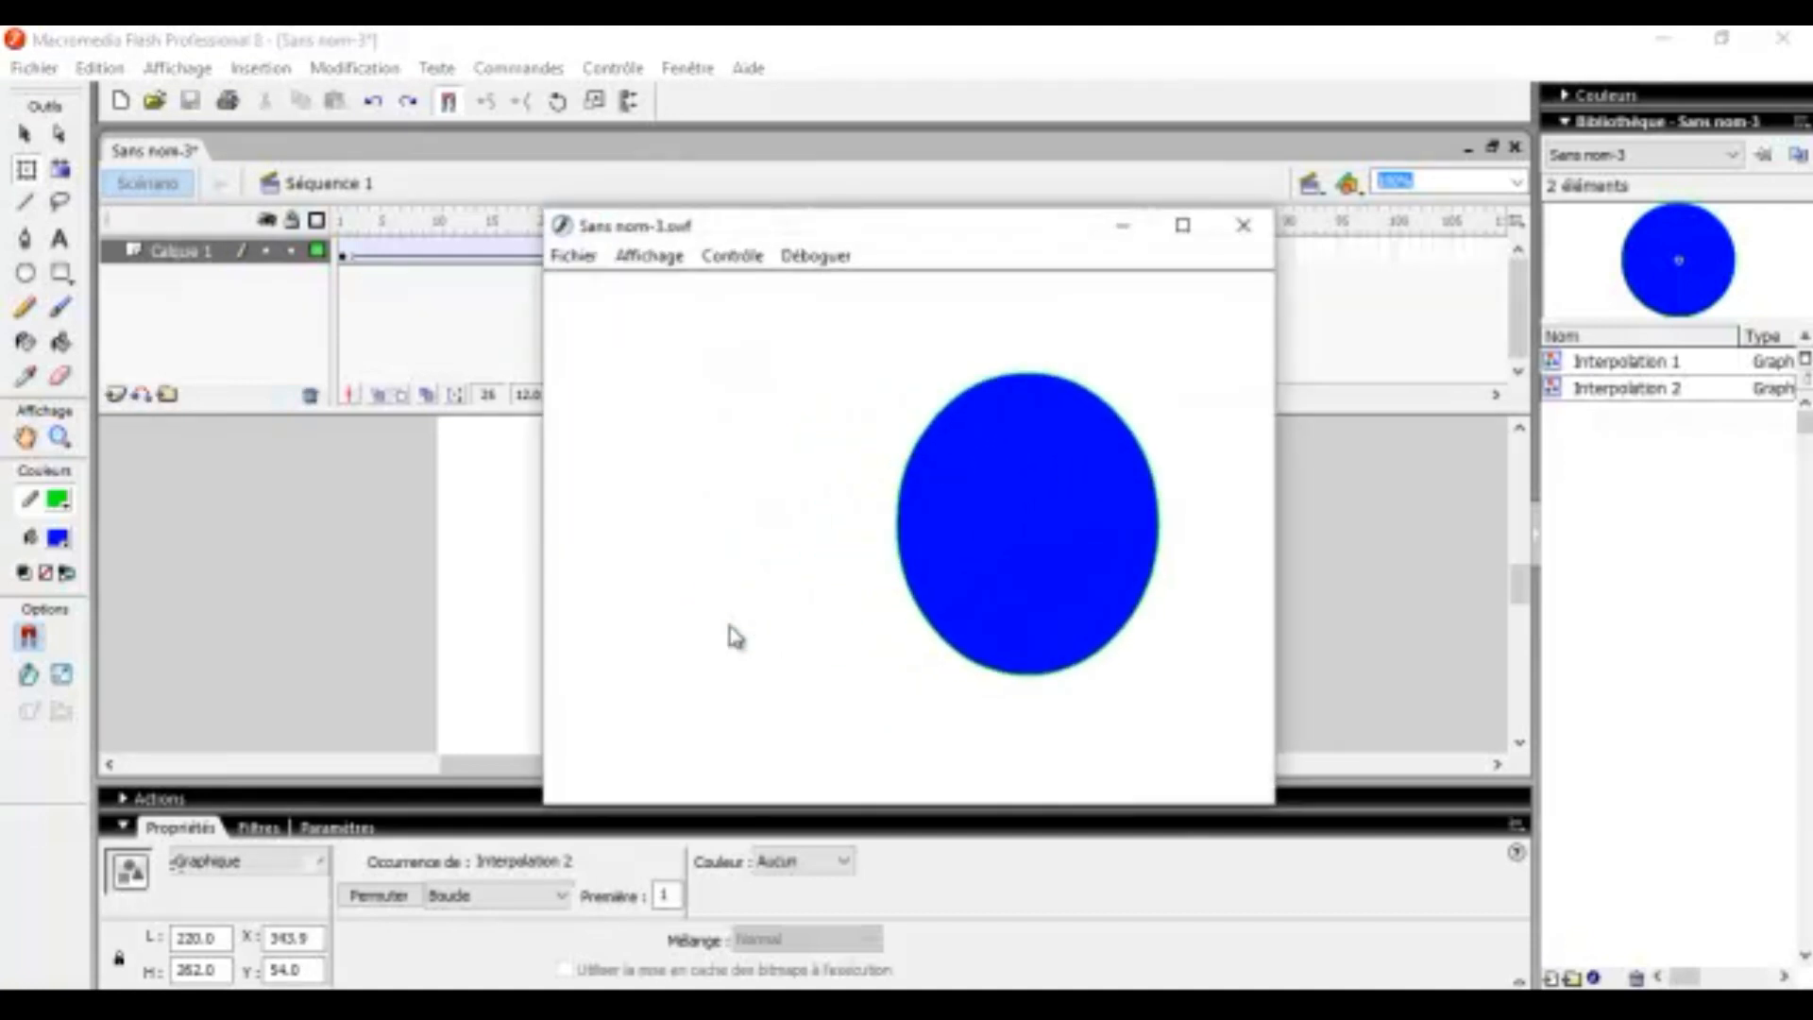
left_click(1243, 248)
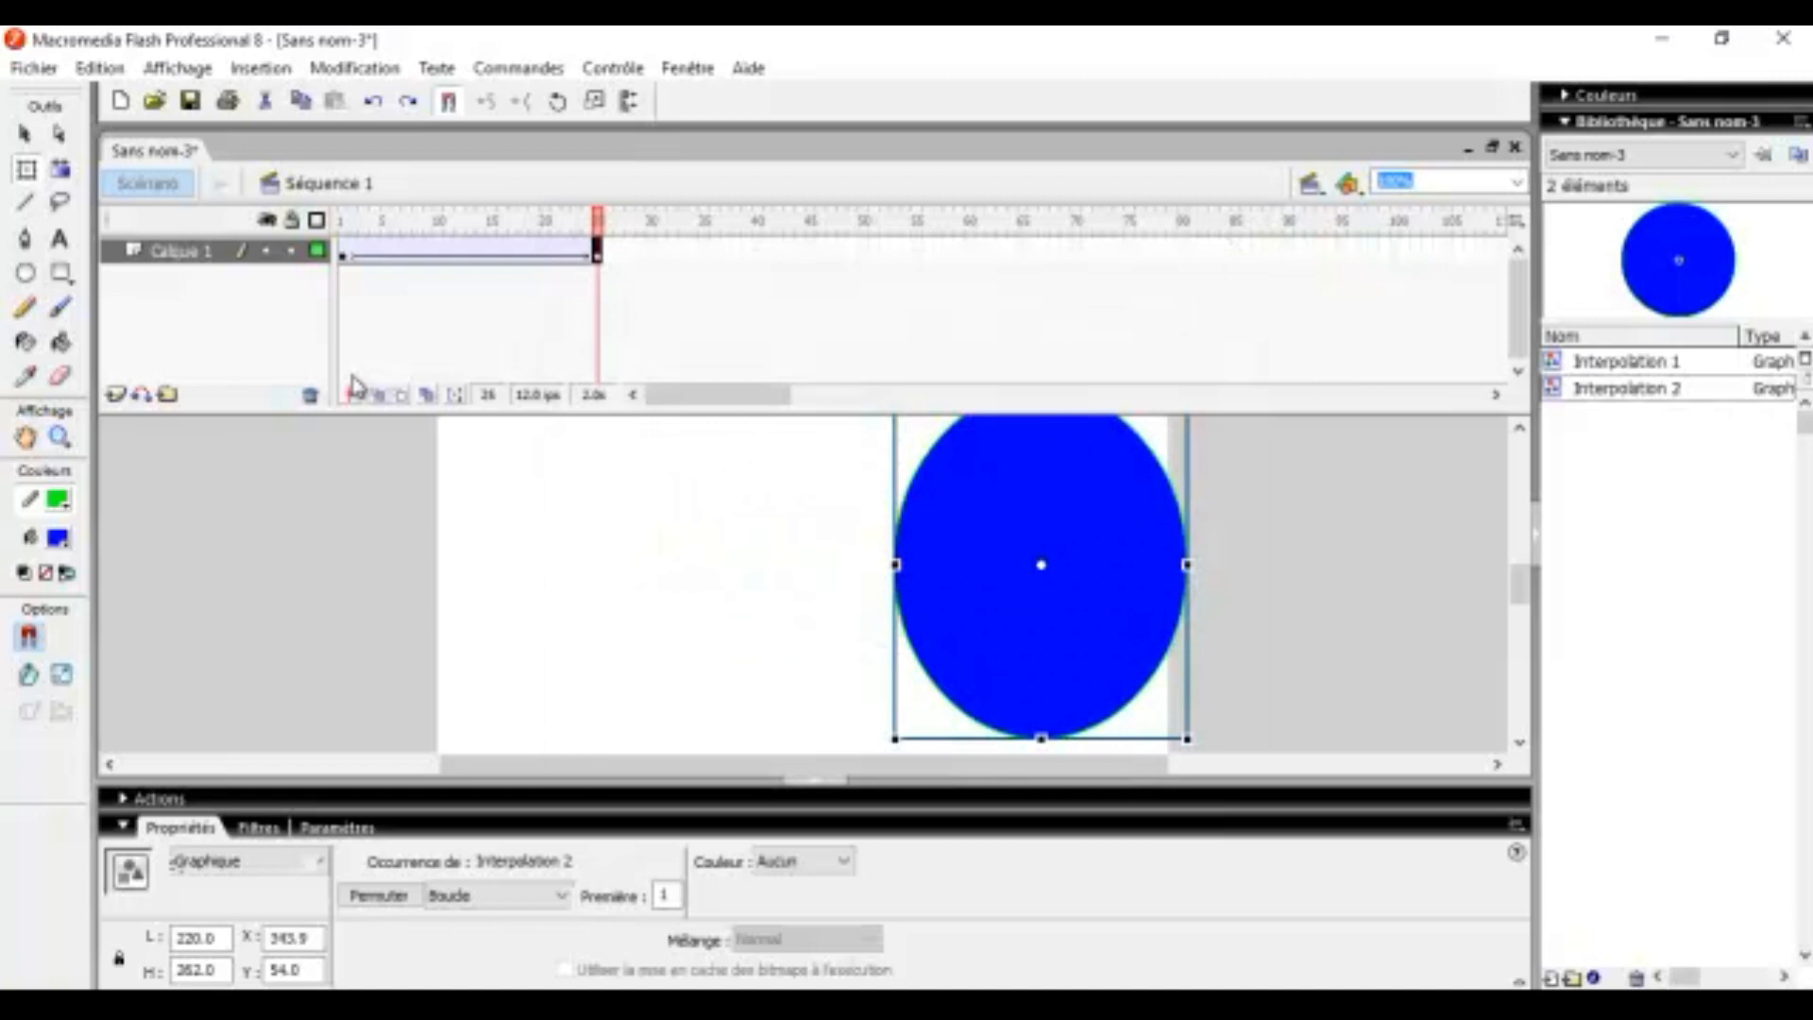
left_click(344, 255)
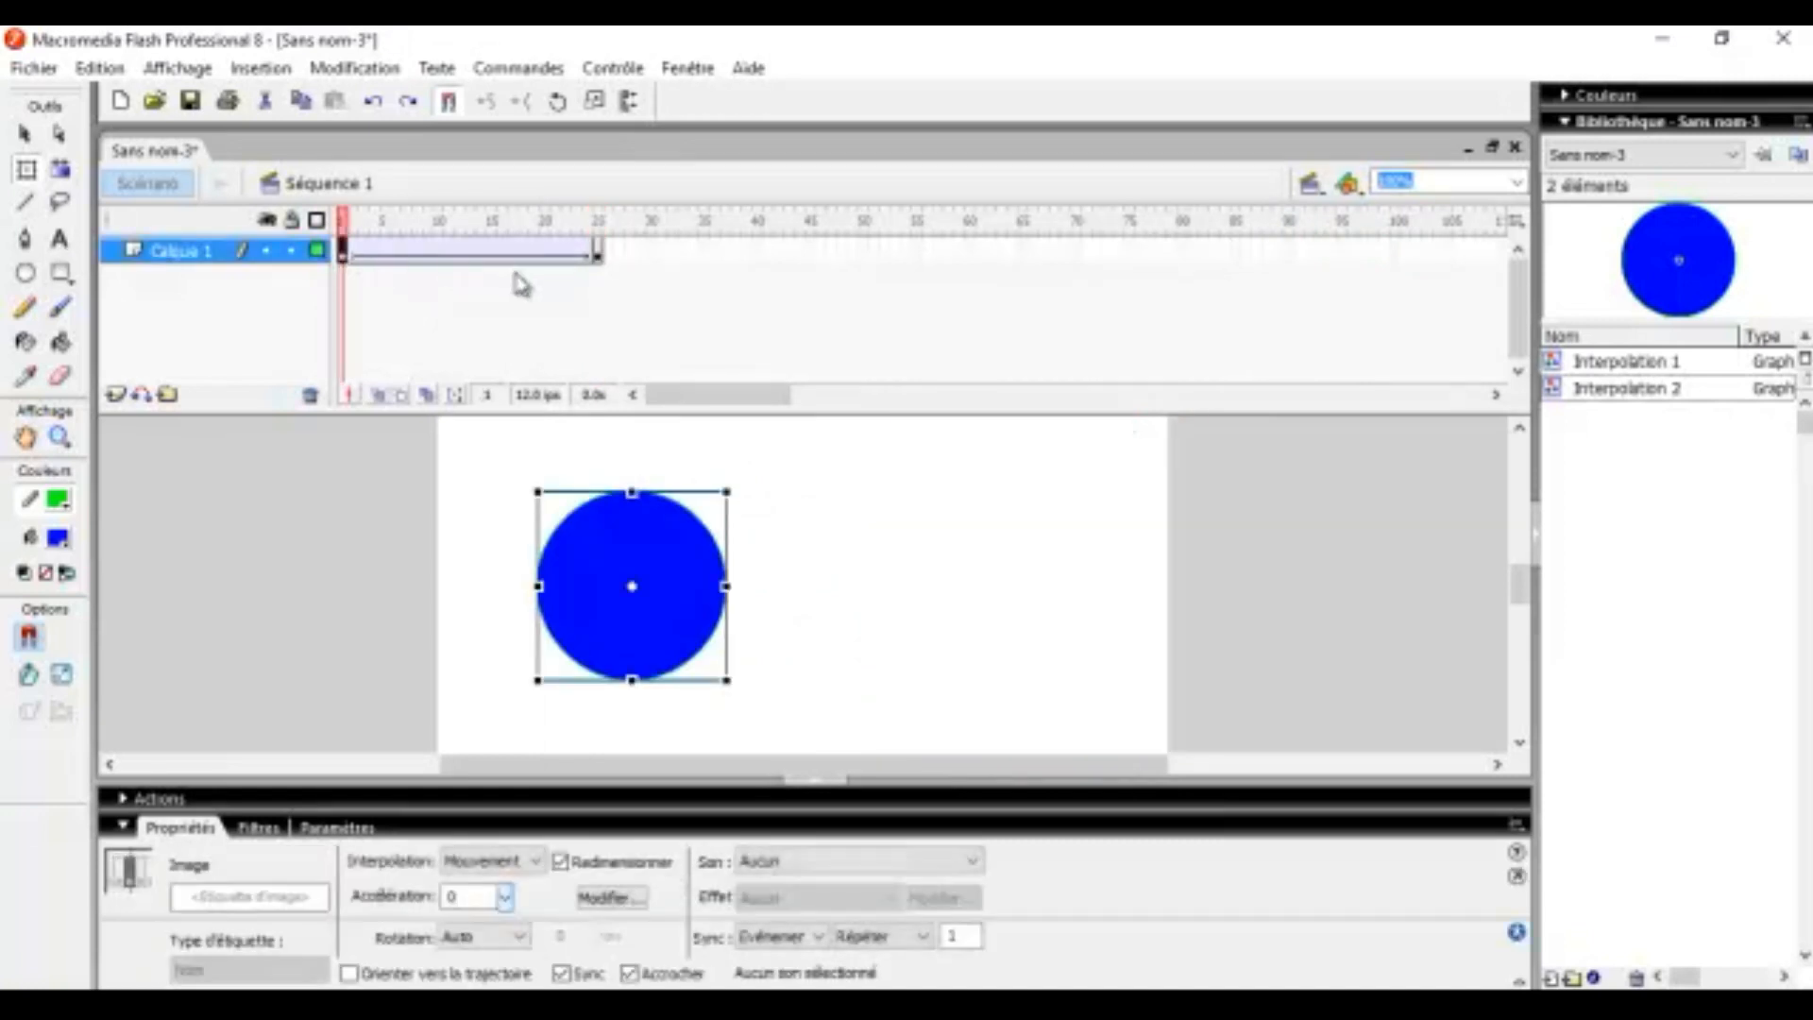
Step: Check the motion tween at frames 25 and 13, and insert a new scene
left_click(599, 253)
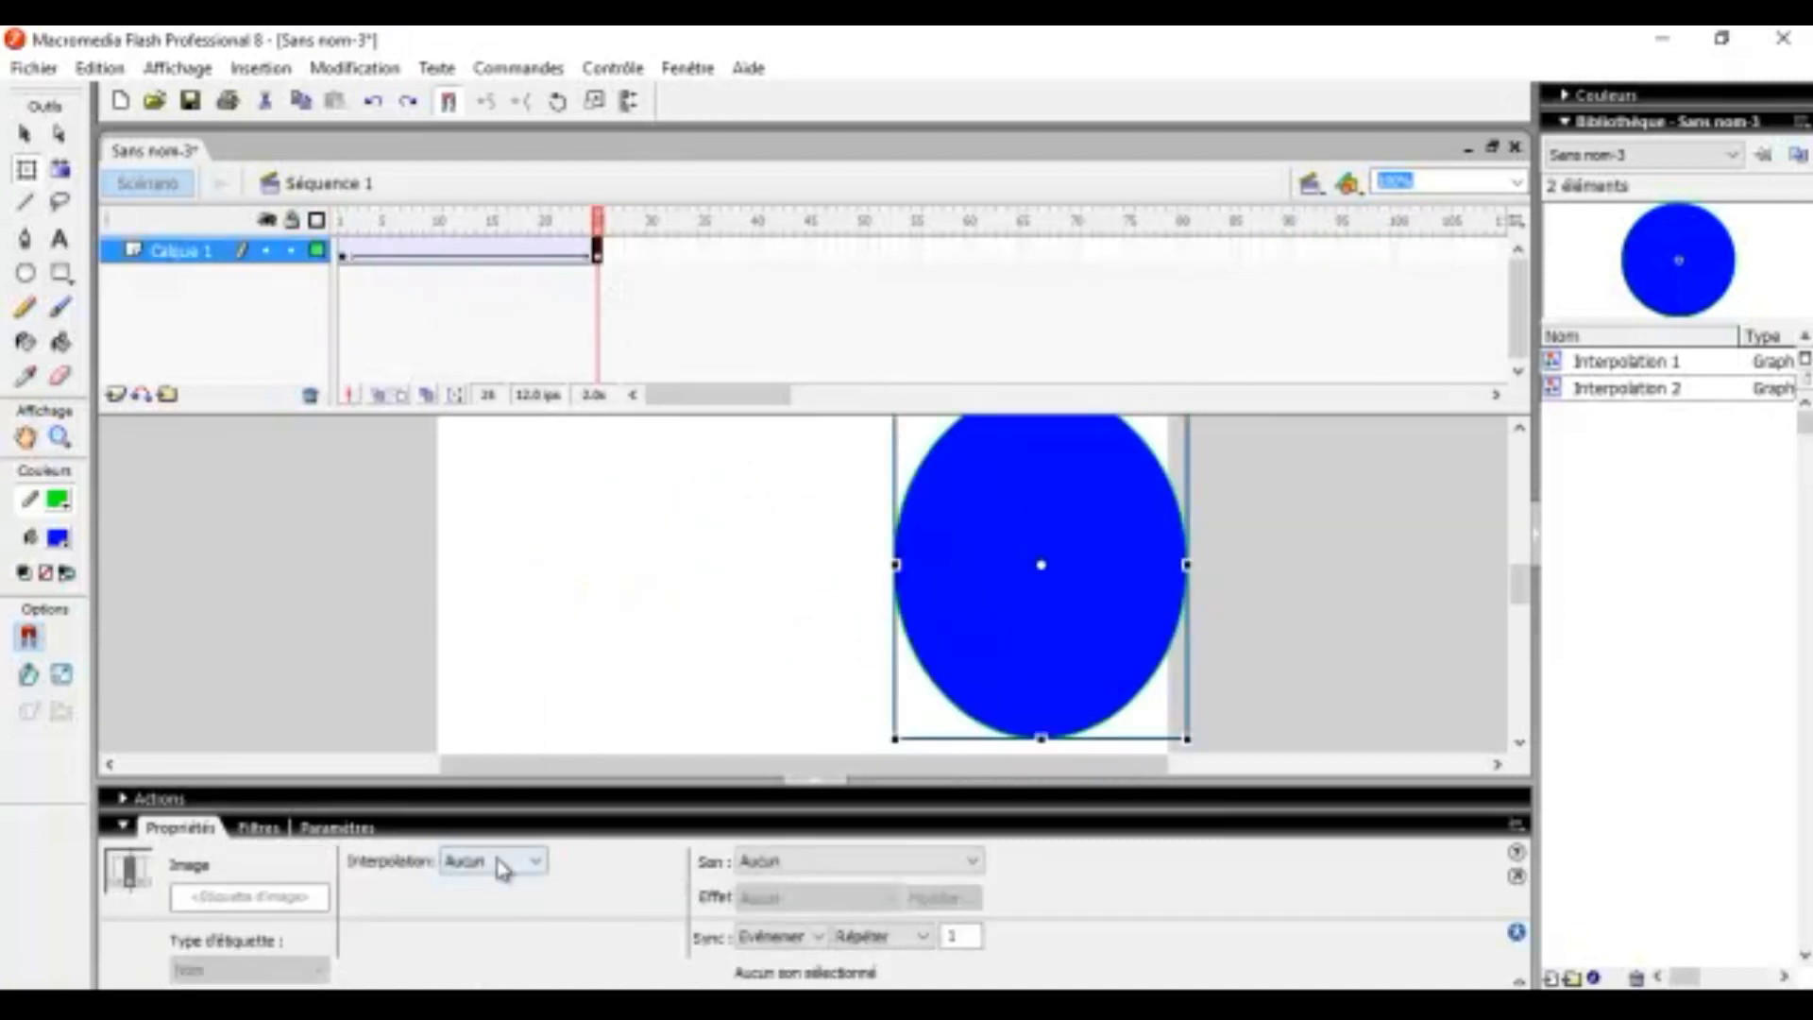
left_click(469, 253)
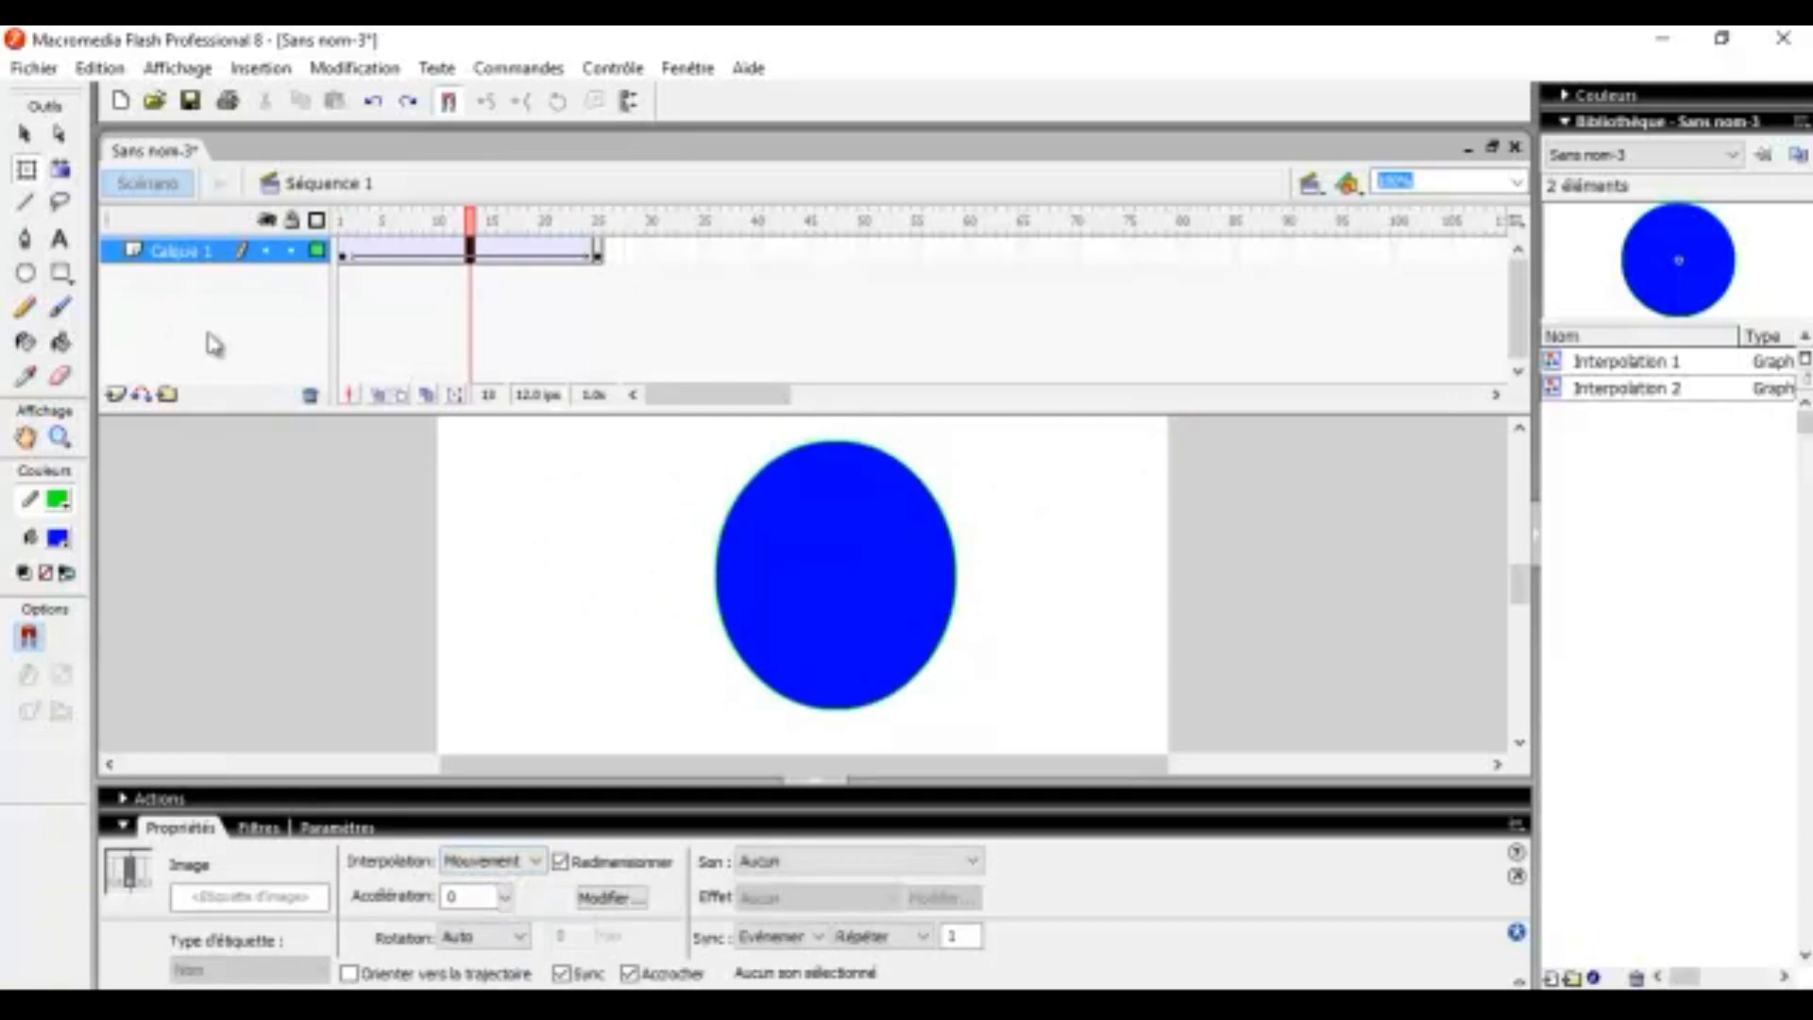
left_click(177, 67)
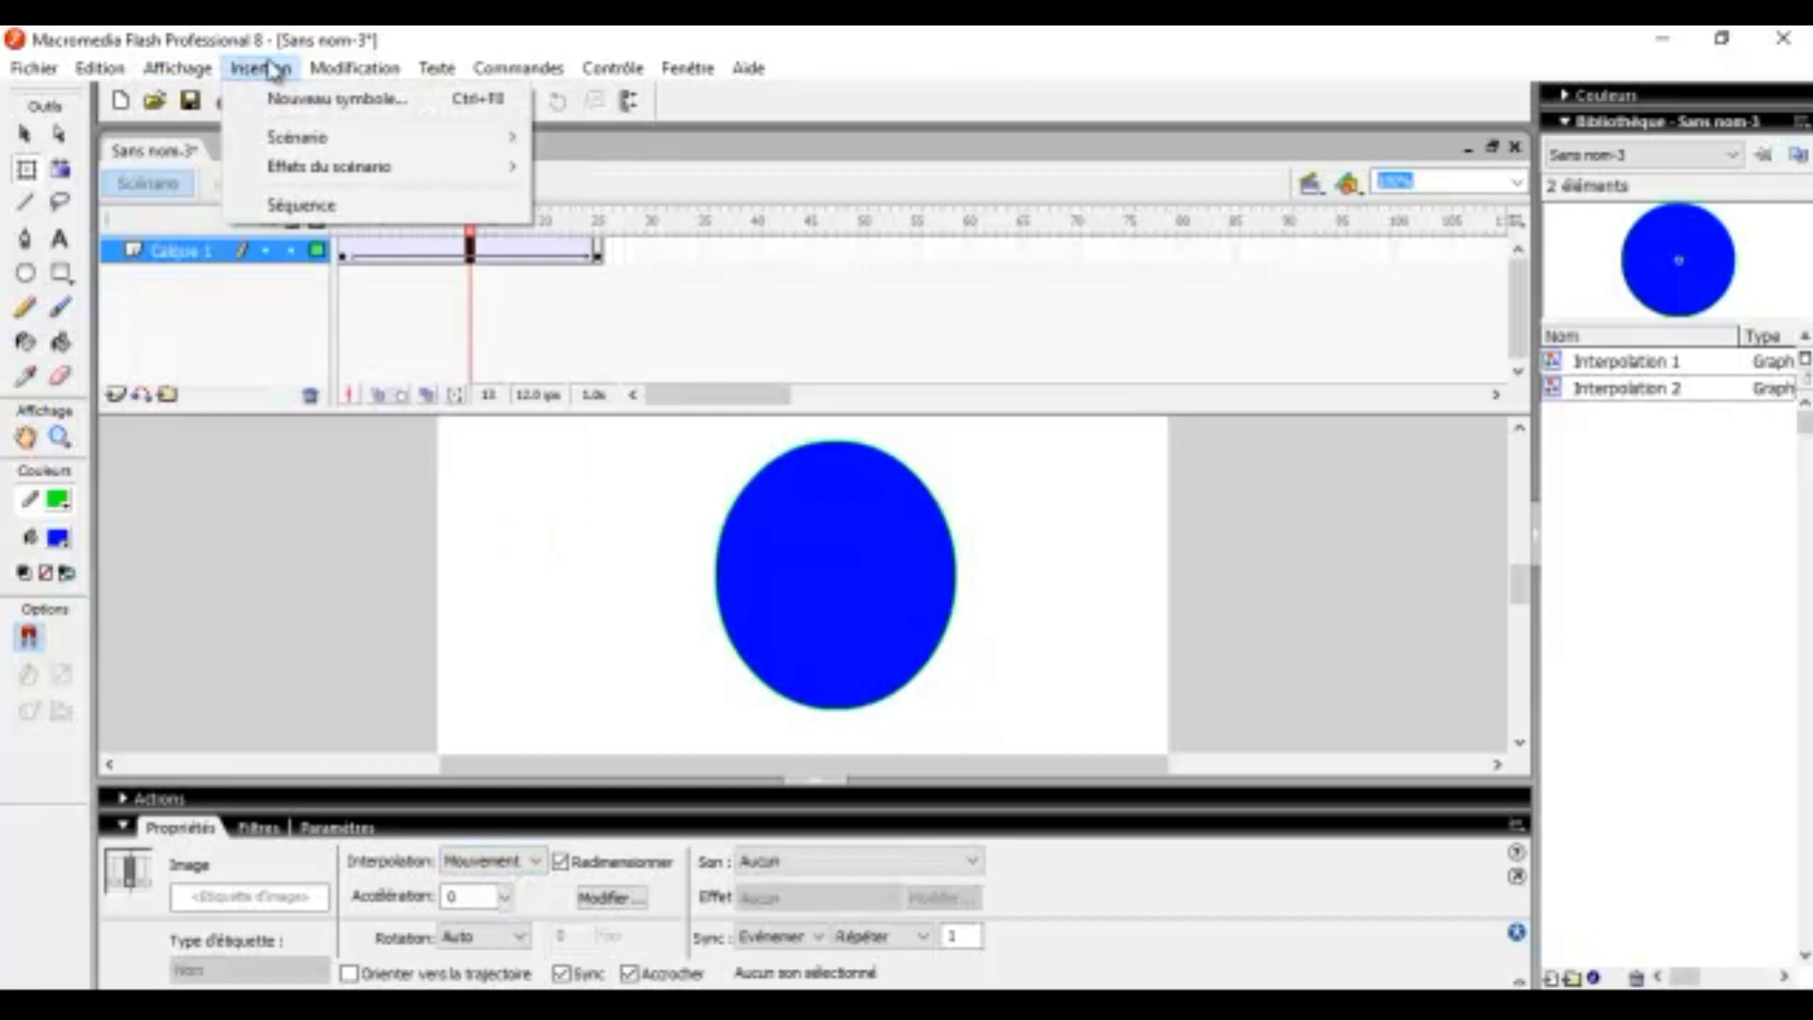
left_click(332, 205)
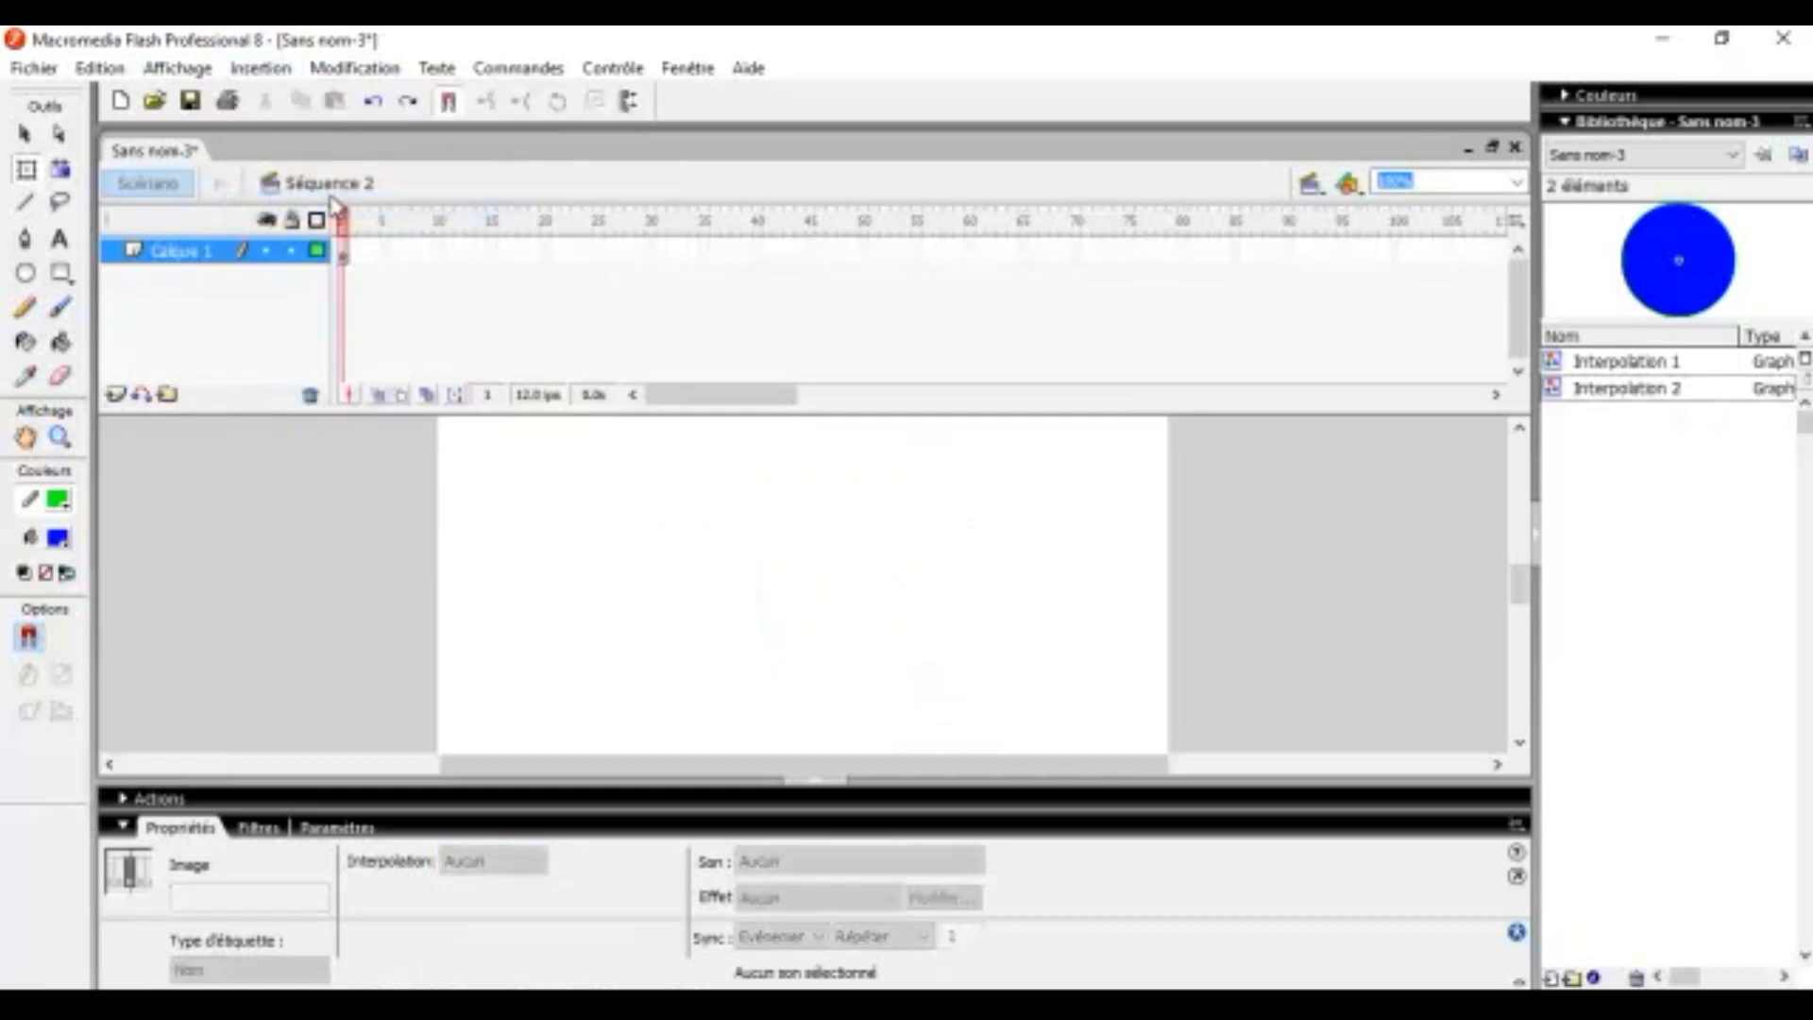
Step: Draw a circle with a red fill and green outline in the left half of the stage using the Oval tool
left_click(27, 280)
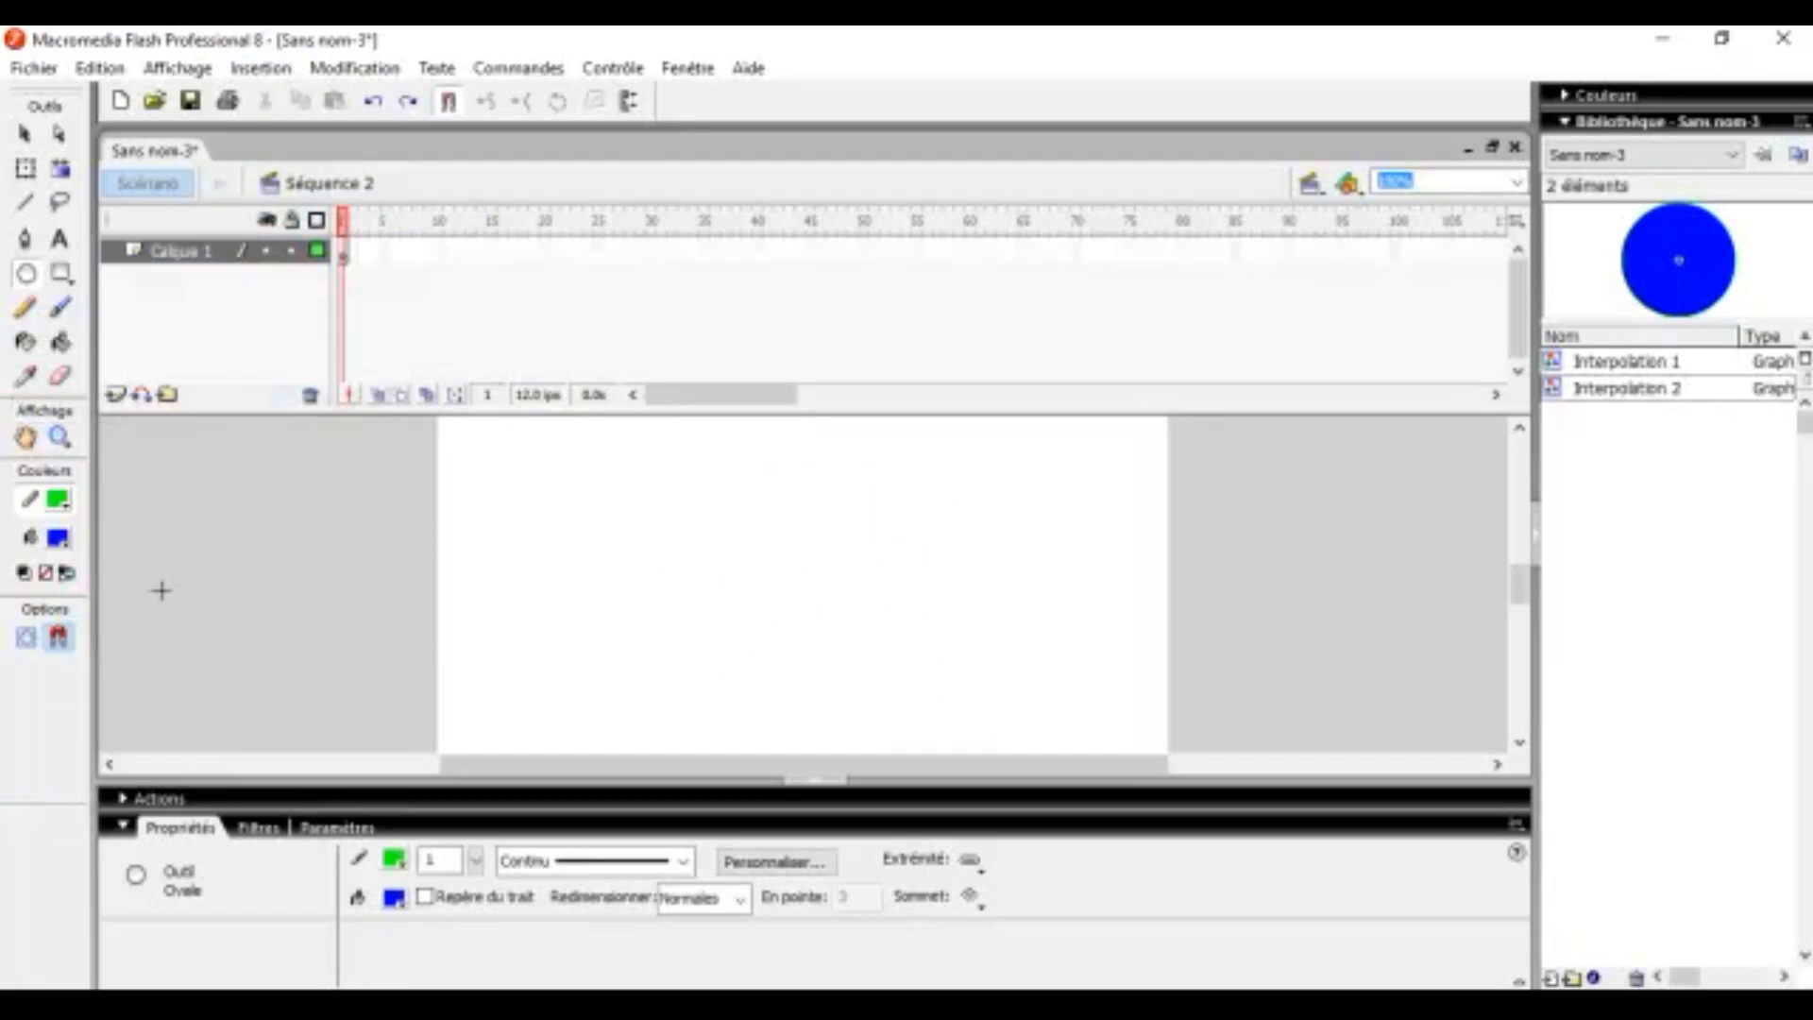
left_click(60, 537)
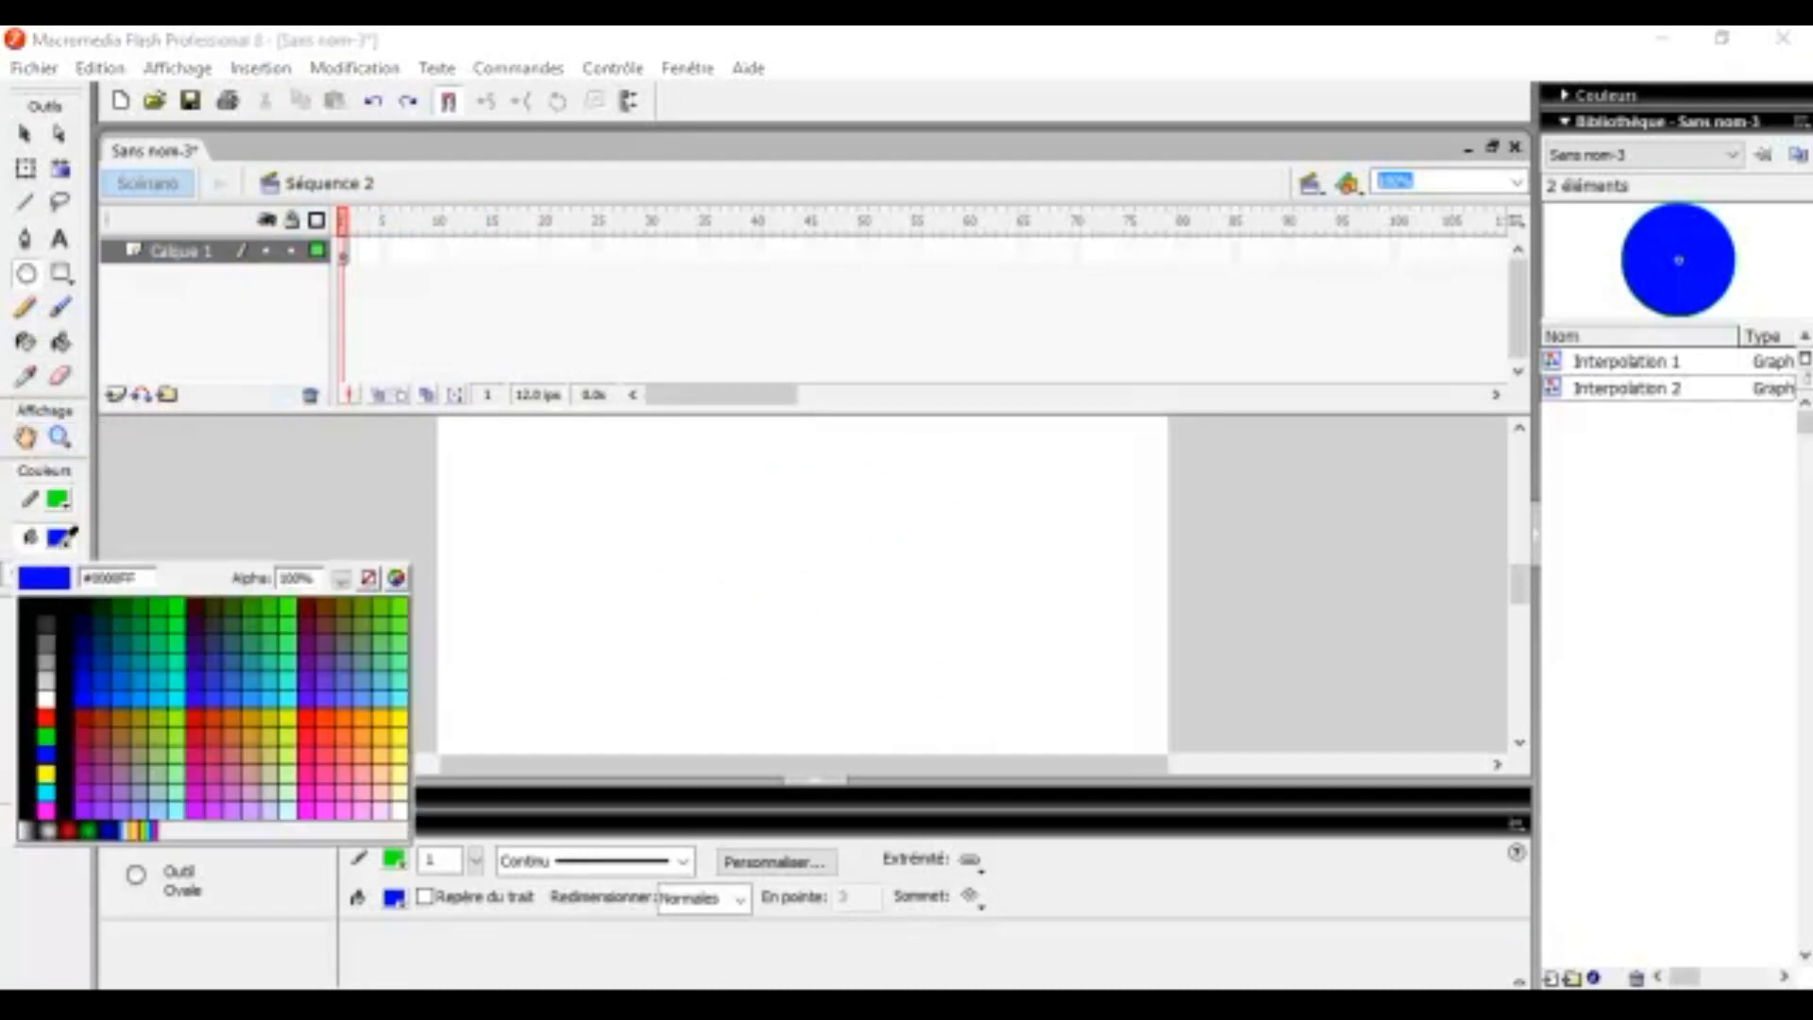
left_click(45, 718)
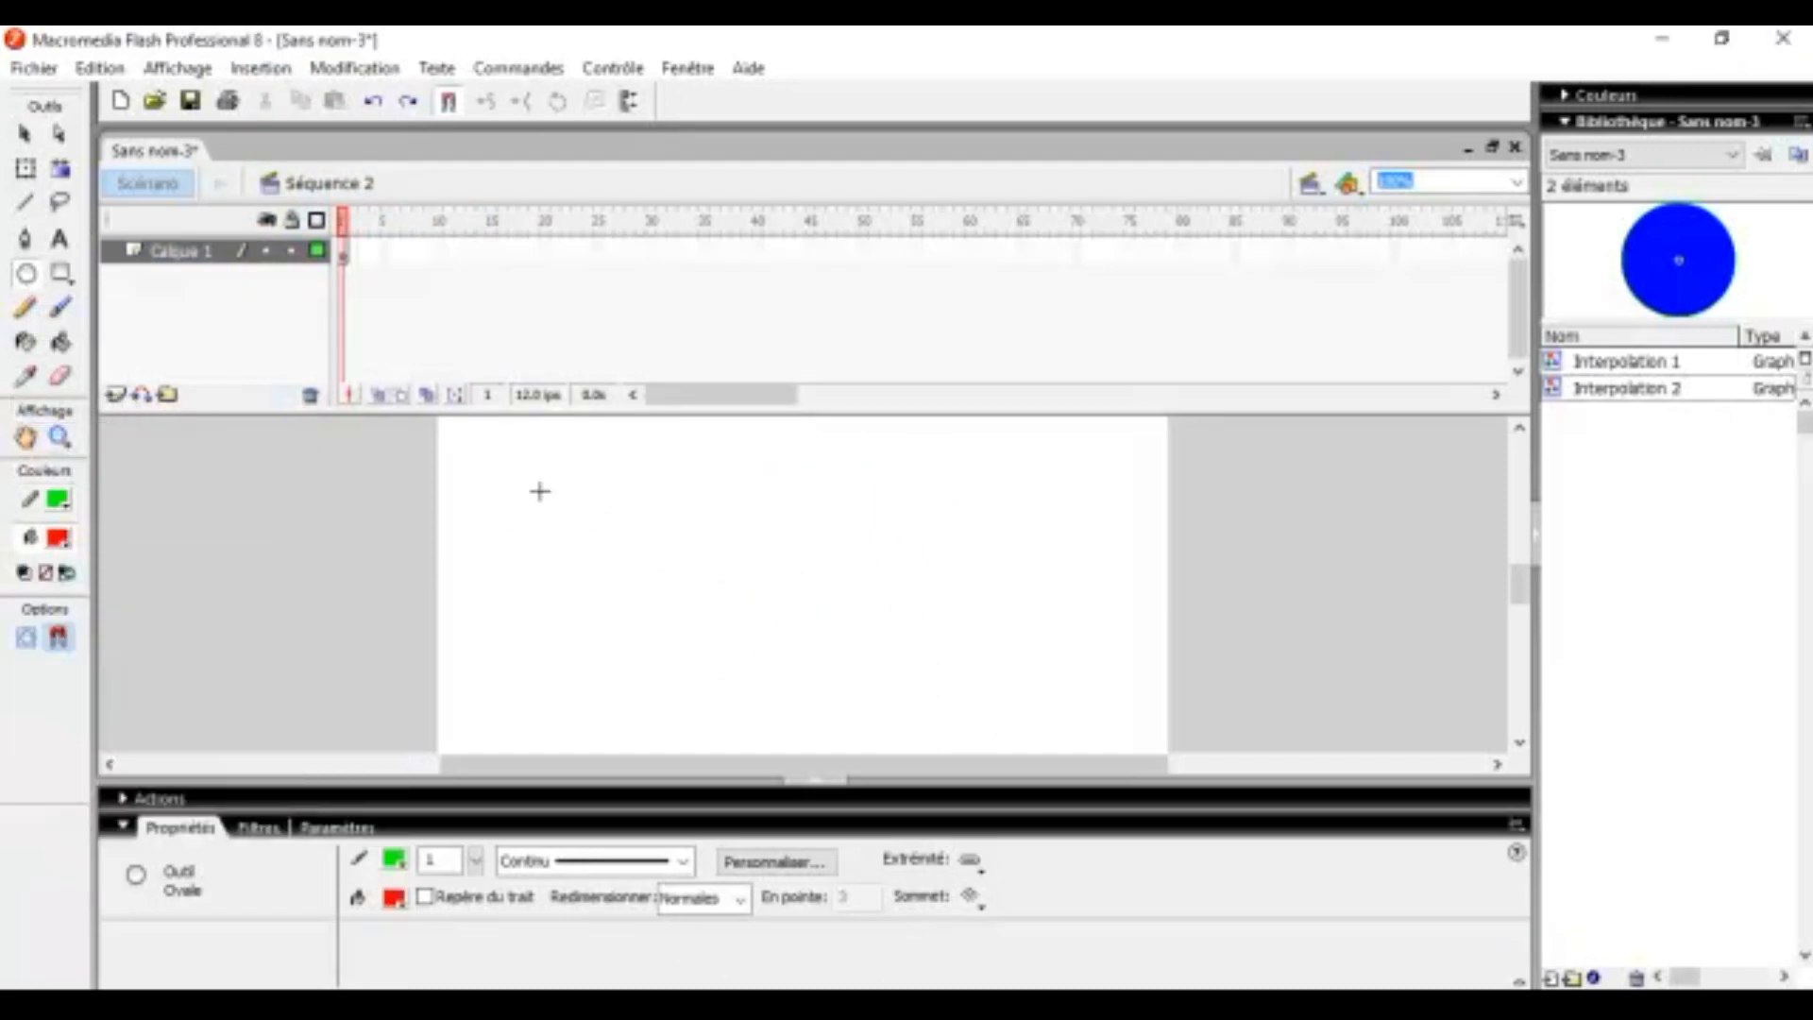
left_click_drag(530, 486, 722, 676)
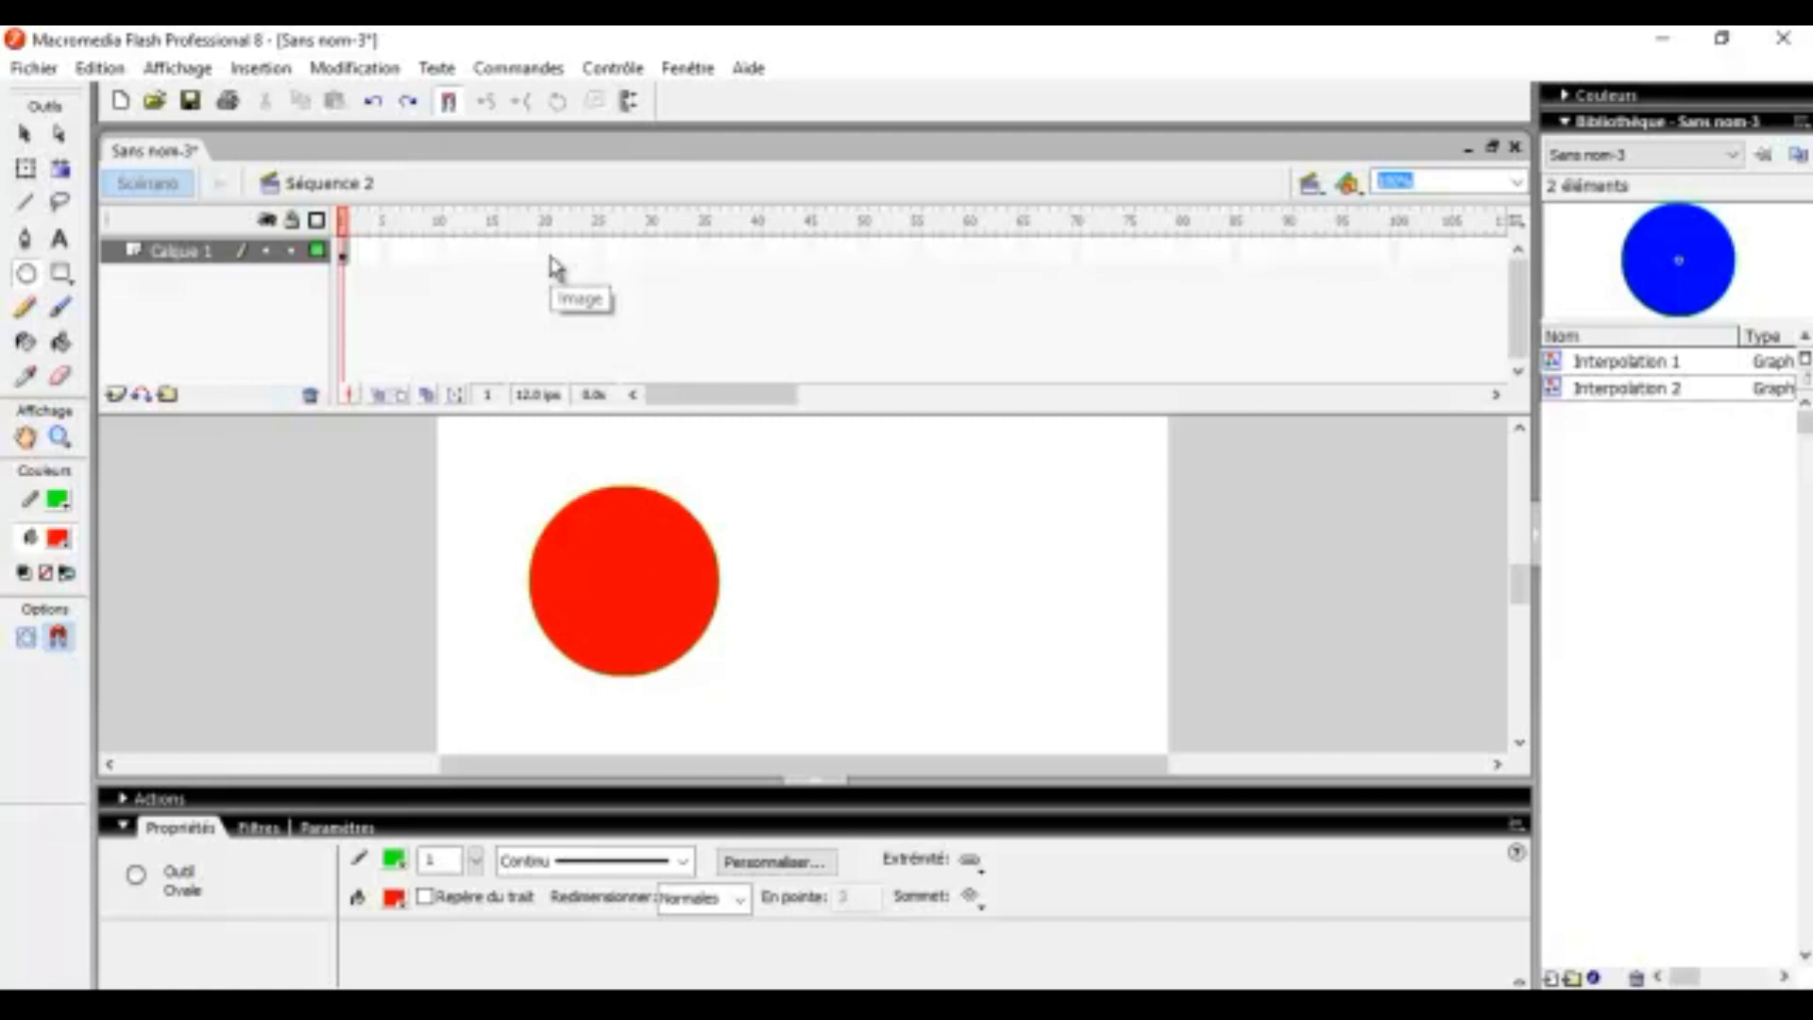
Step: Insert a keyframe at frame 25 of Calque 1
left_click(598, 251)
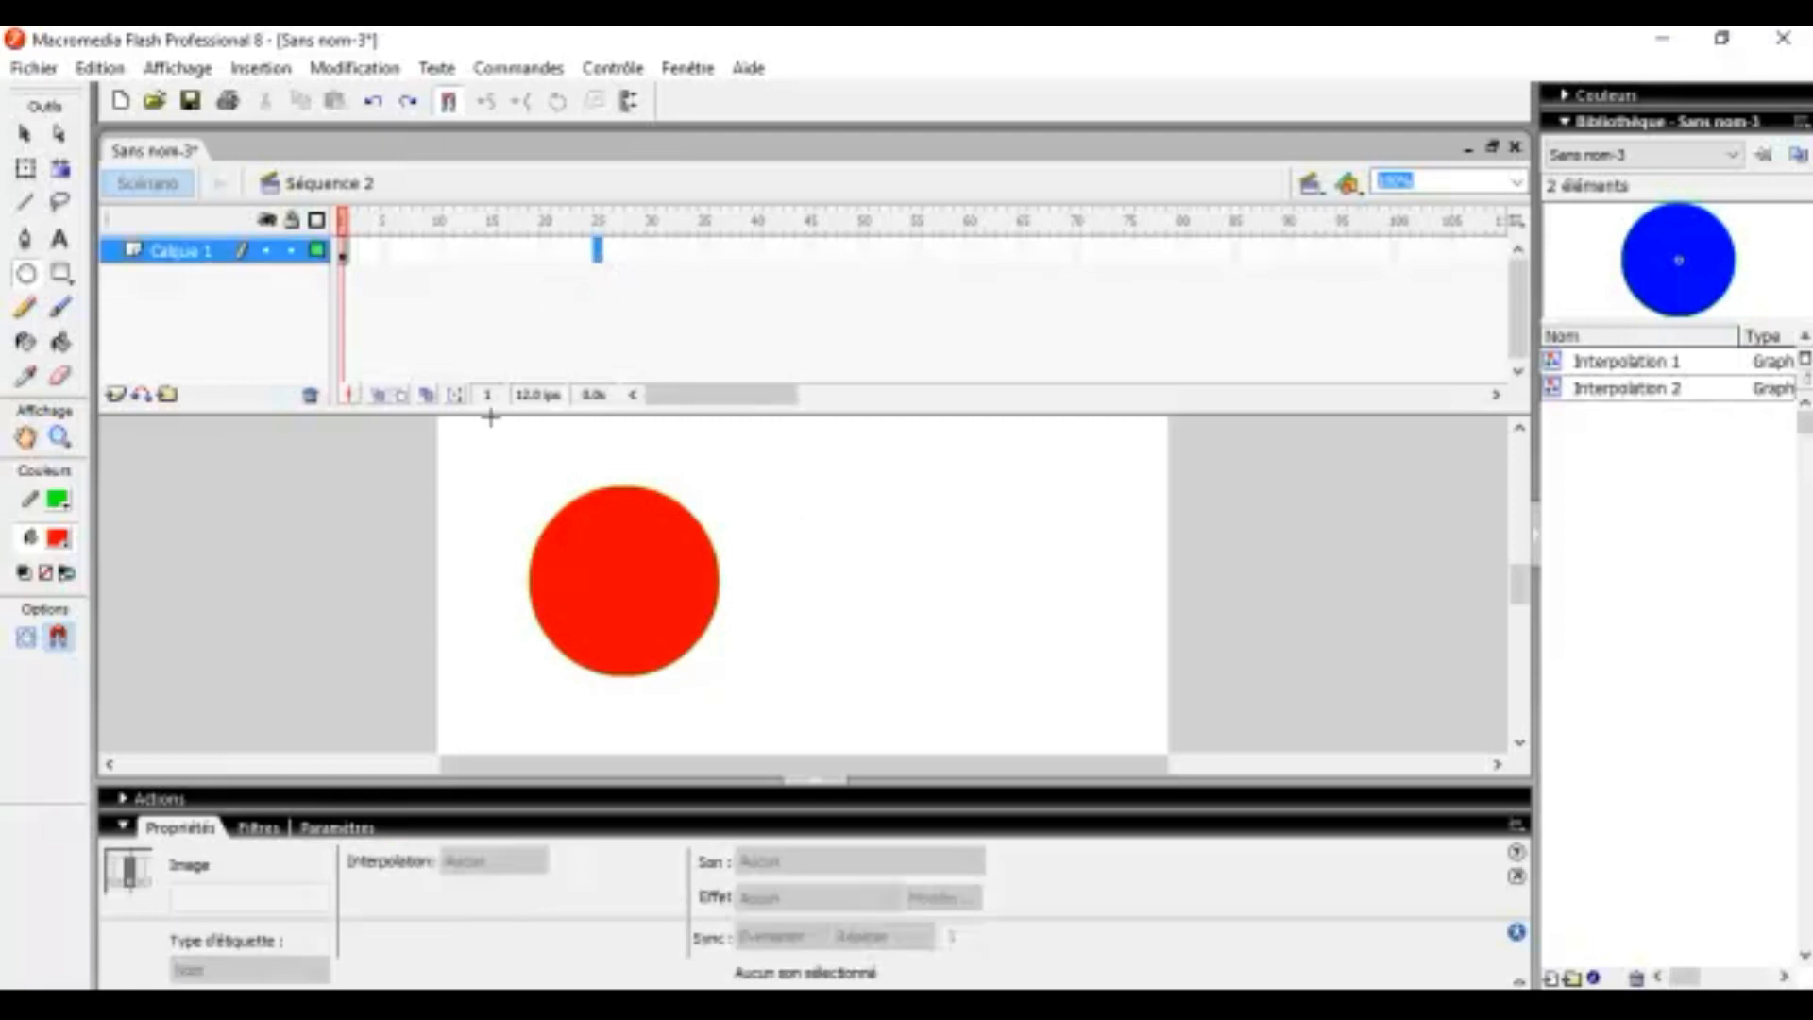
right_click(598, 250)
left_click(736, 373)
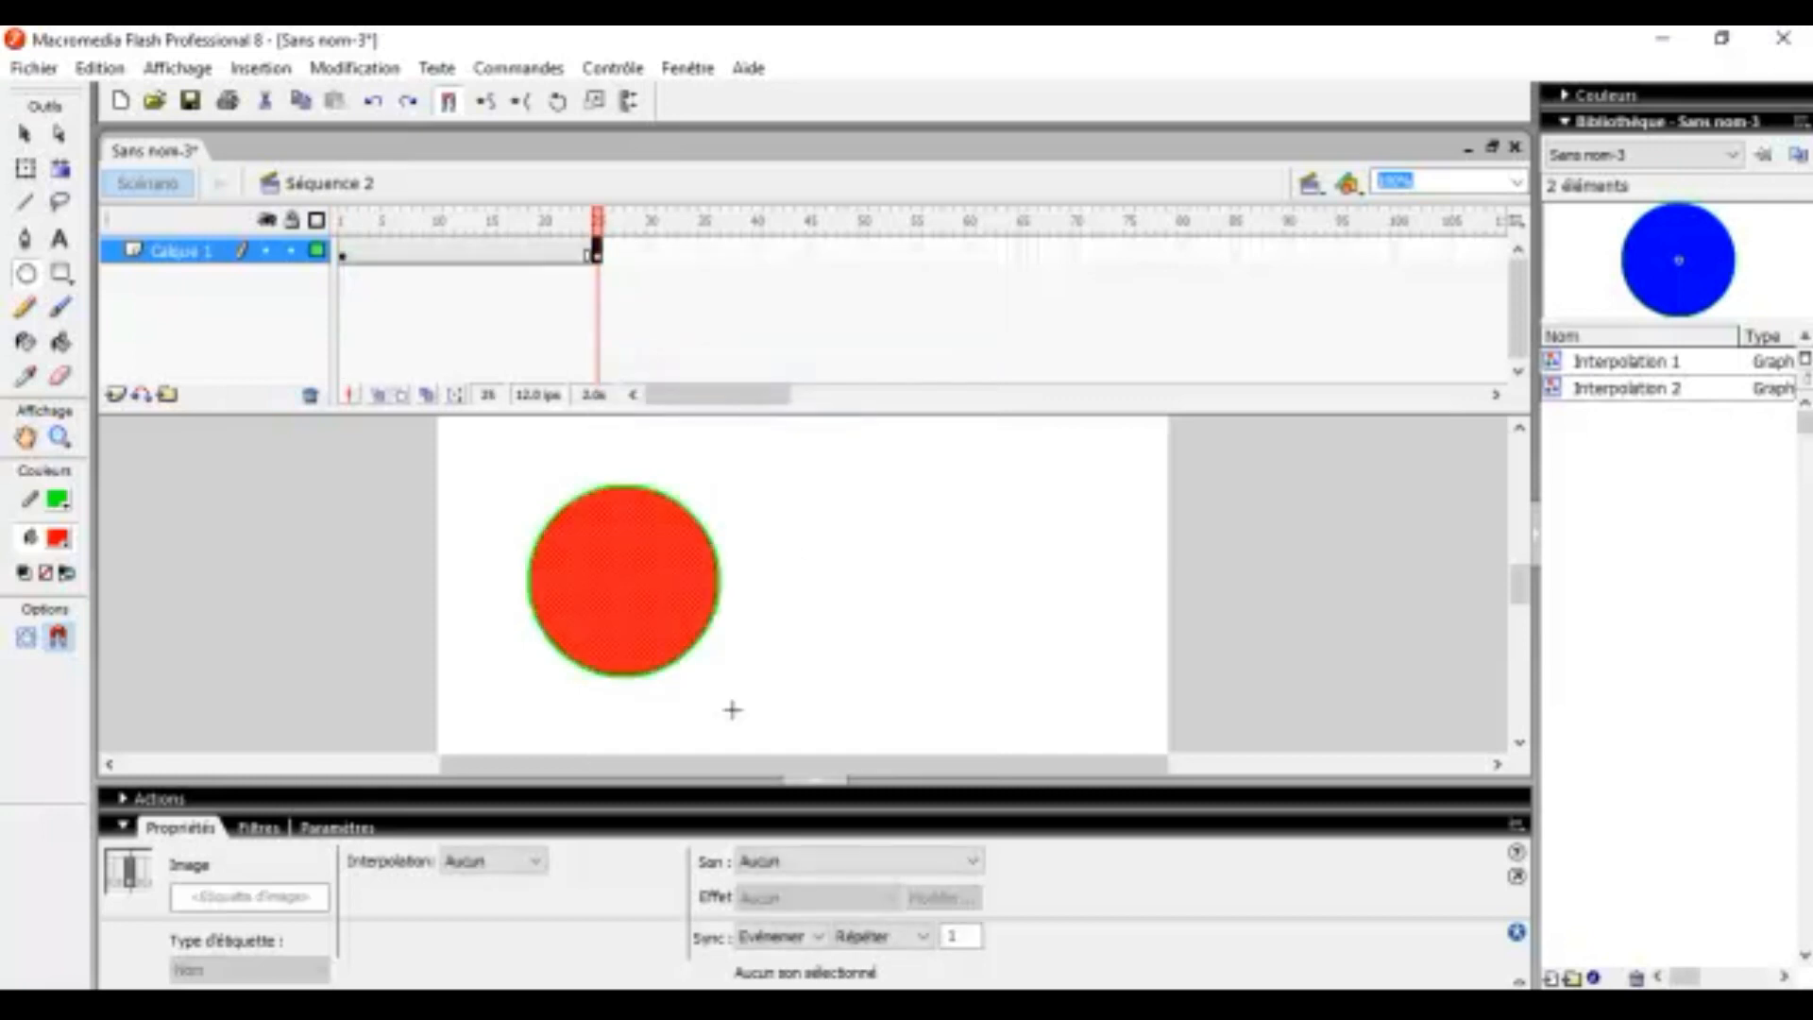
Step: Replace the circle at frame 25 with a red rectangle drawn in the right half of the stage
left_click(43, 283)
left_click(61, 273)
left_click(597, 253)
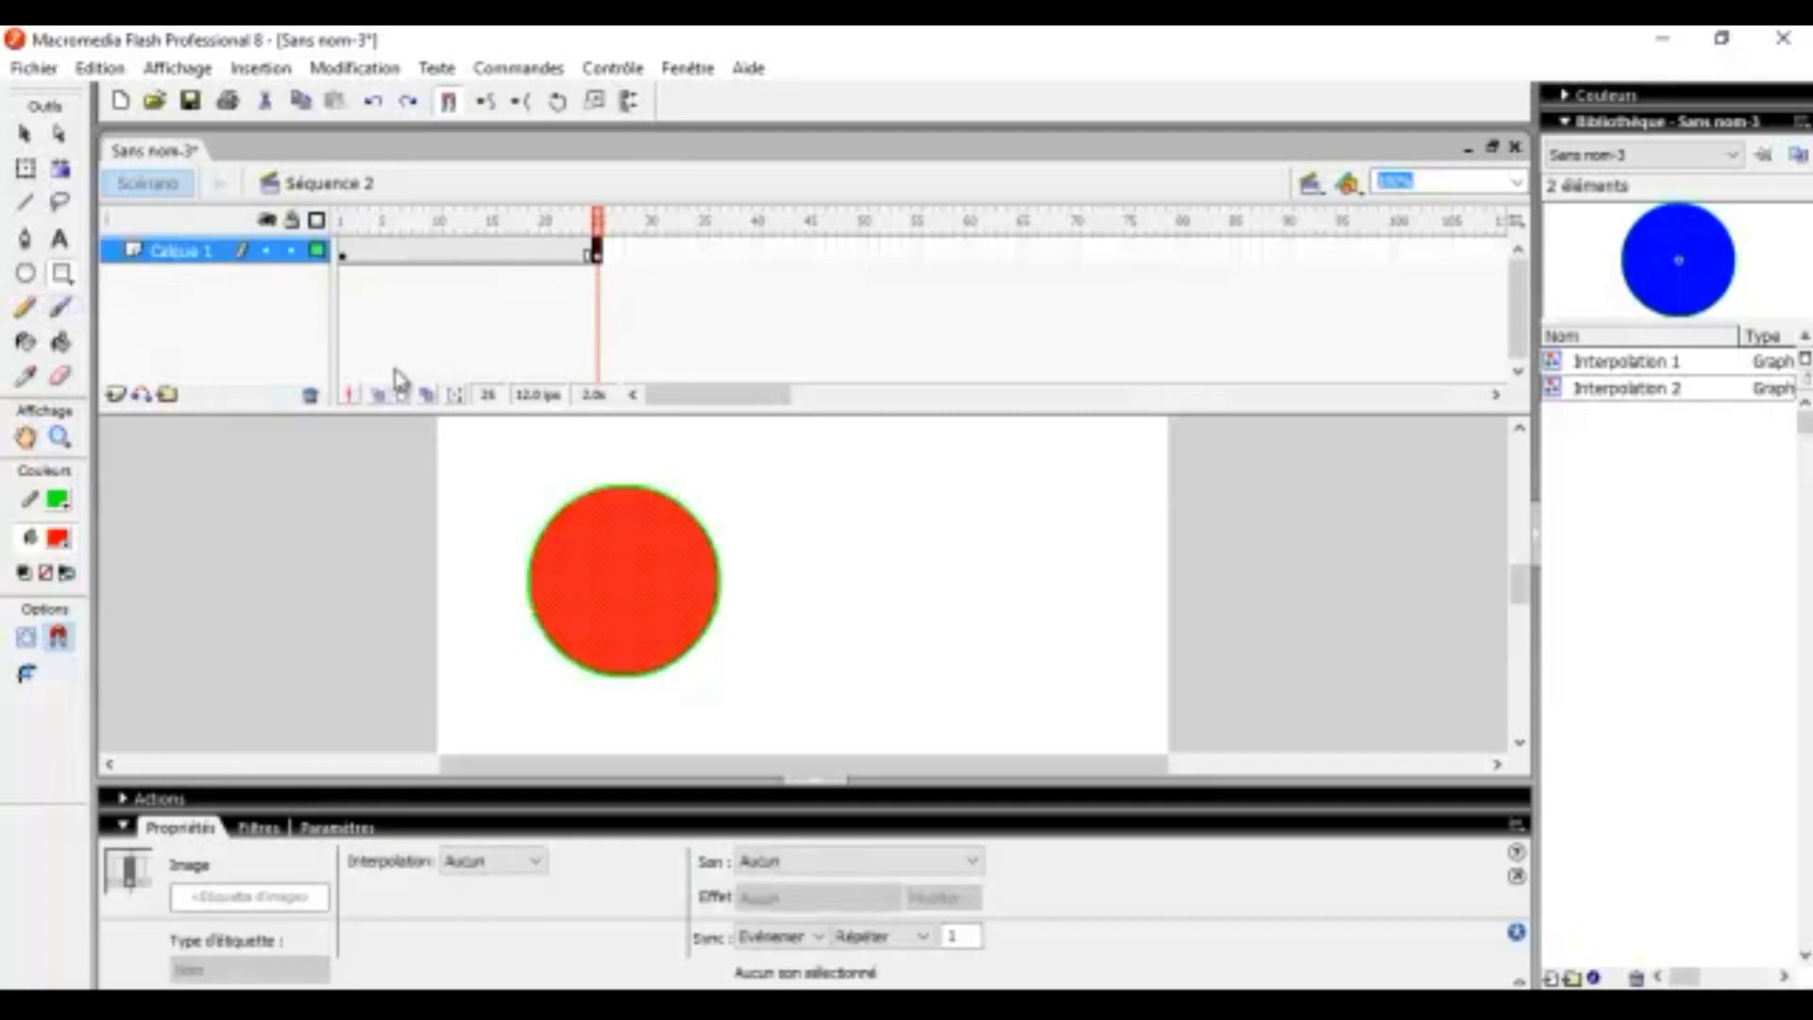
key("Delete")
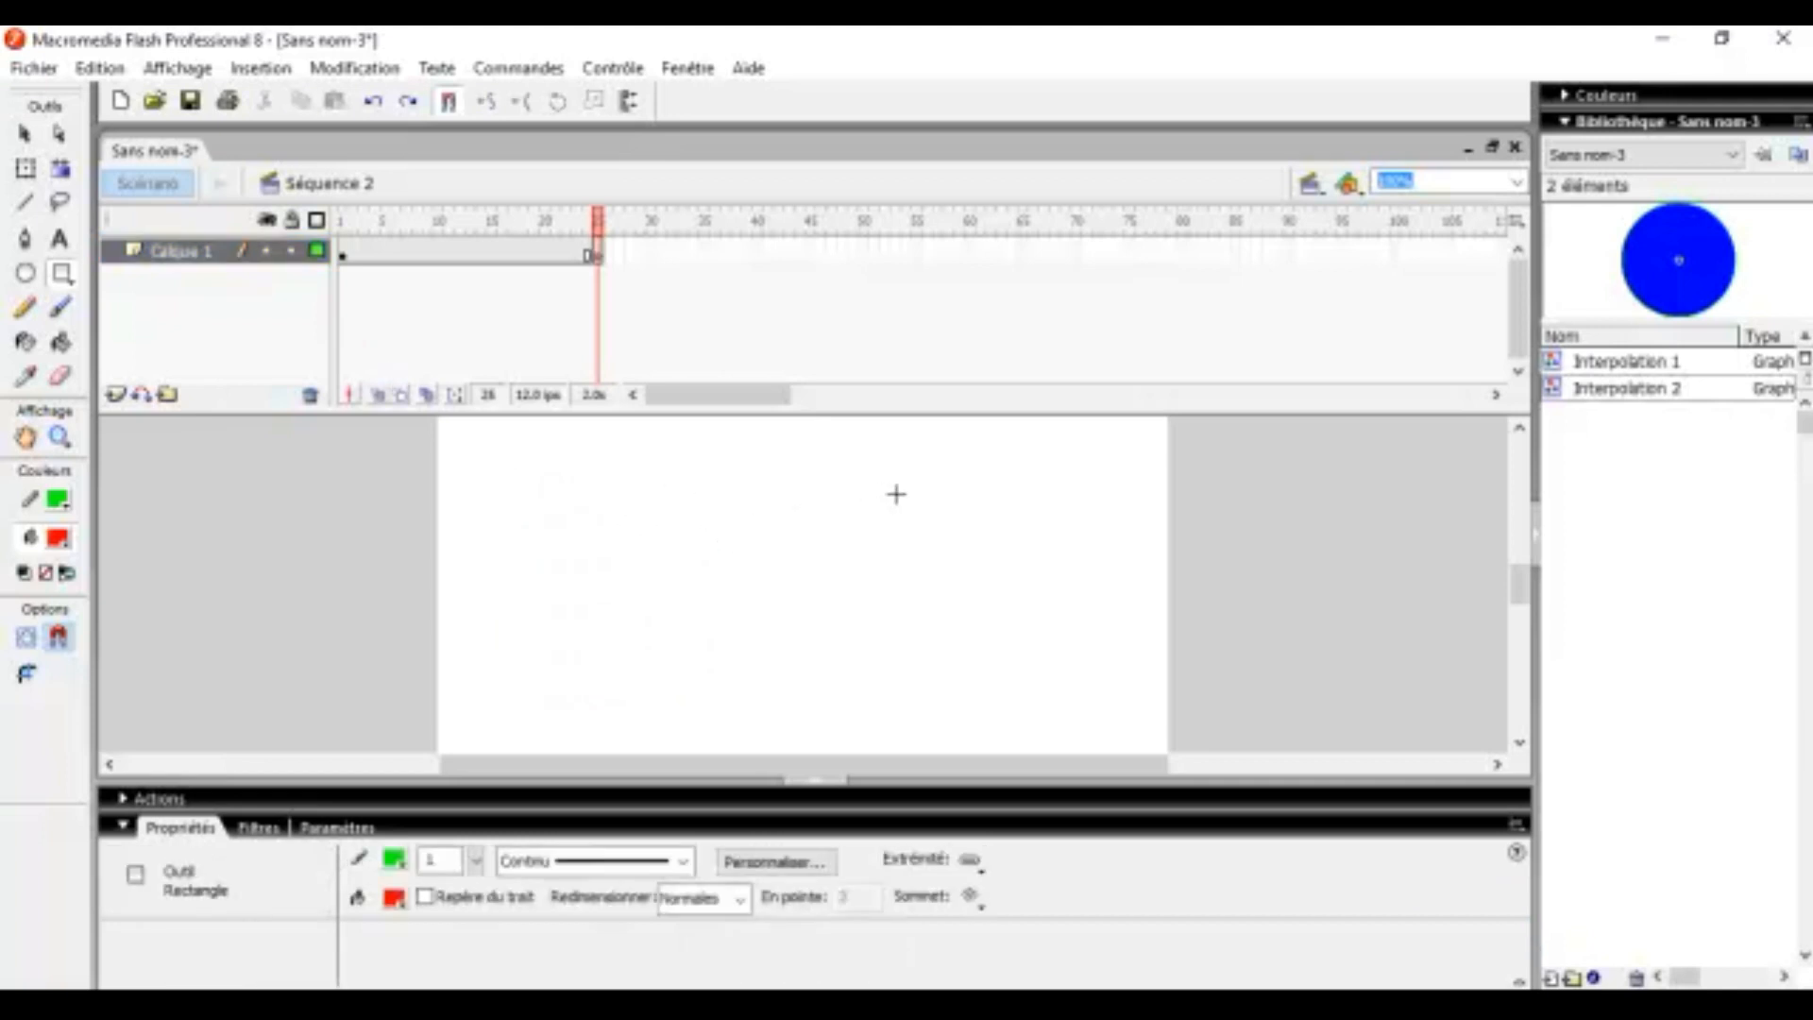
left_click_drag(870, 484, 1100, 619)
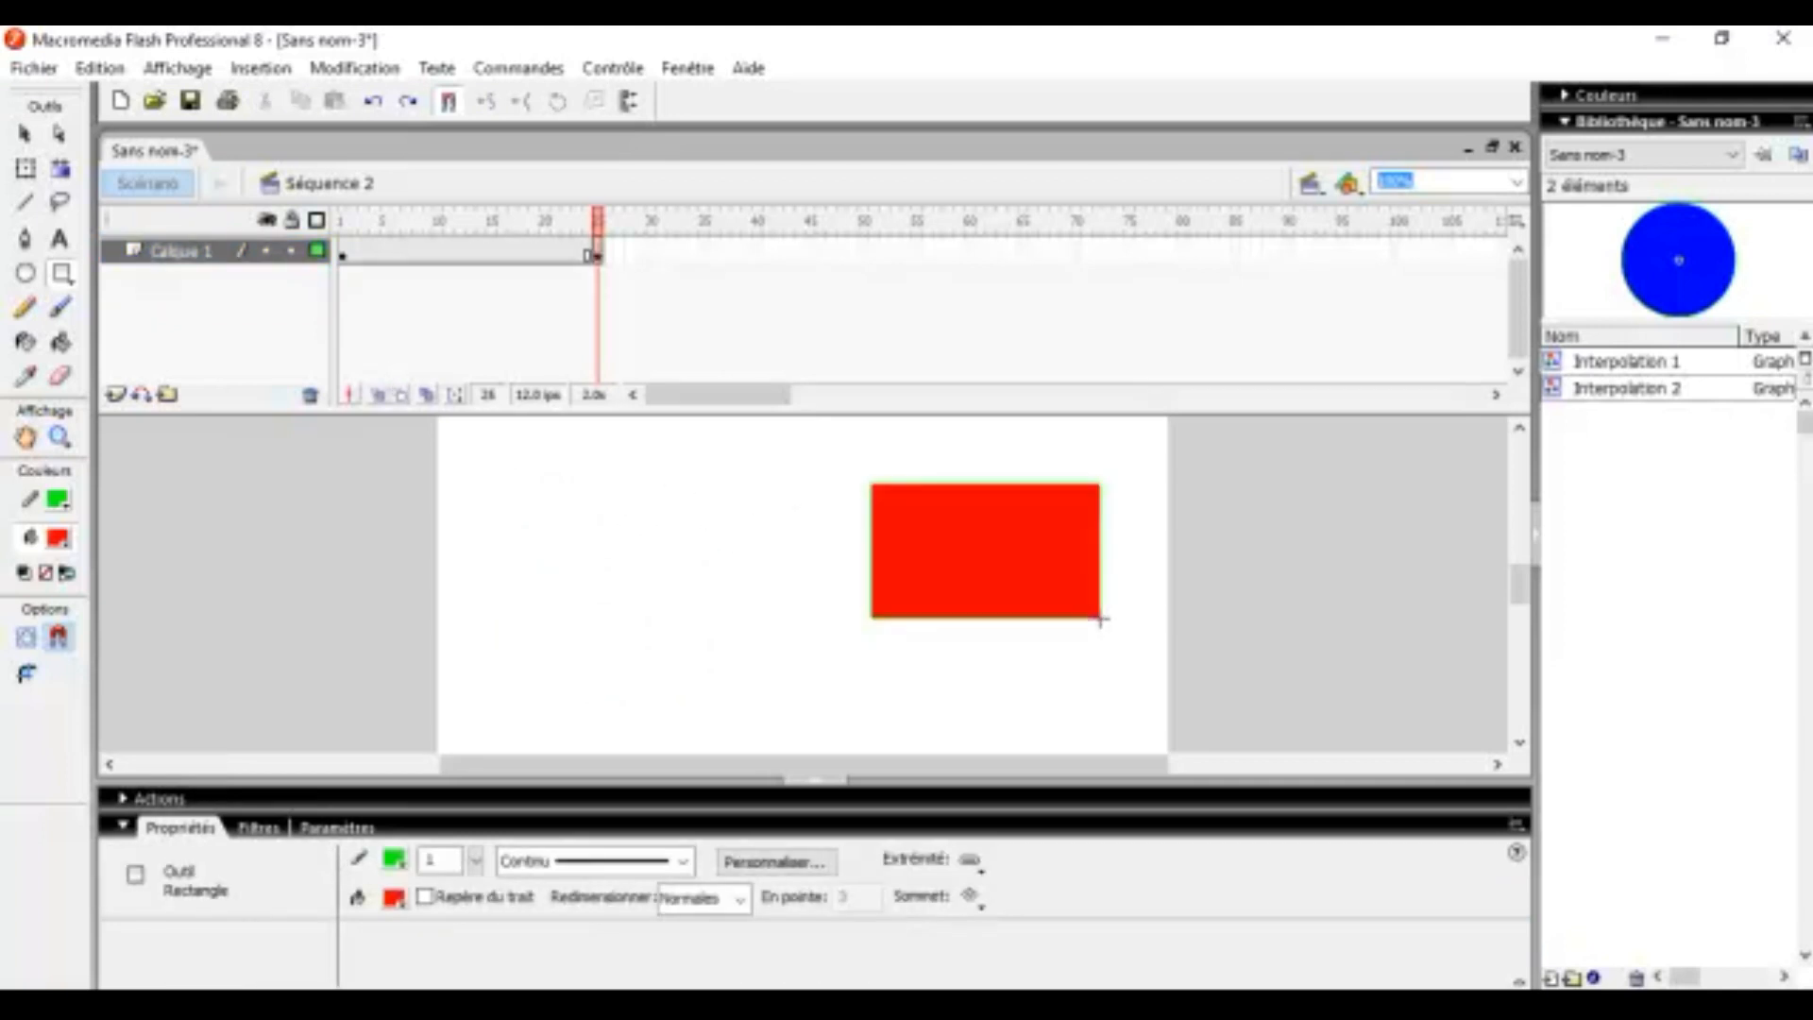
Step: Try a Mouvement tween on the frames between the circle and the rectangle, and set it to a Forme tween instead
left_click(461, 251)
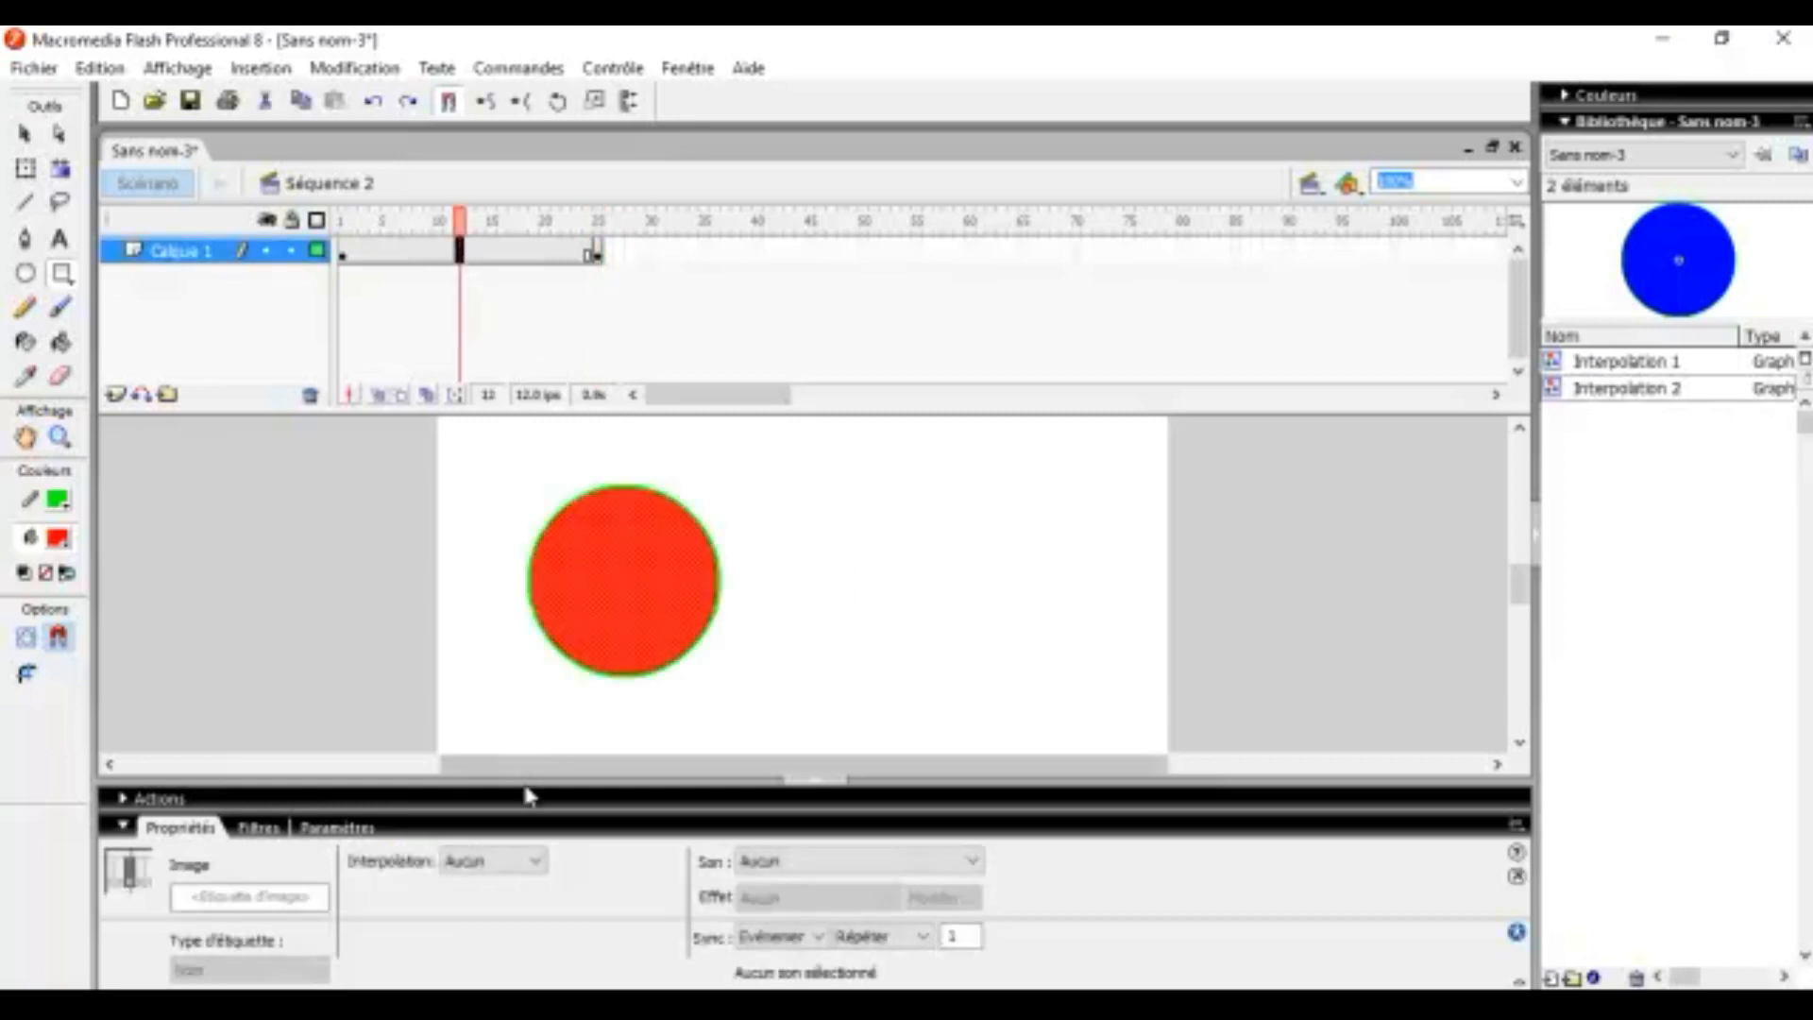
left_click(535, 860)
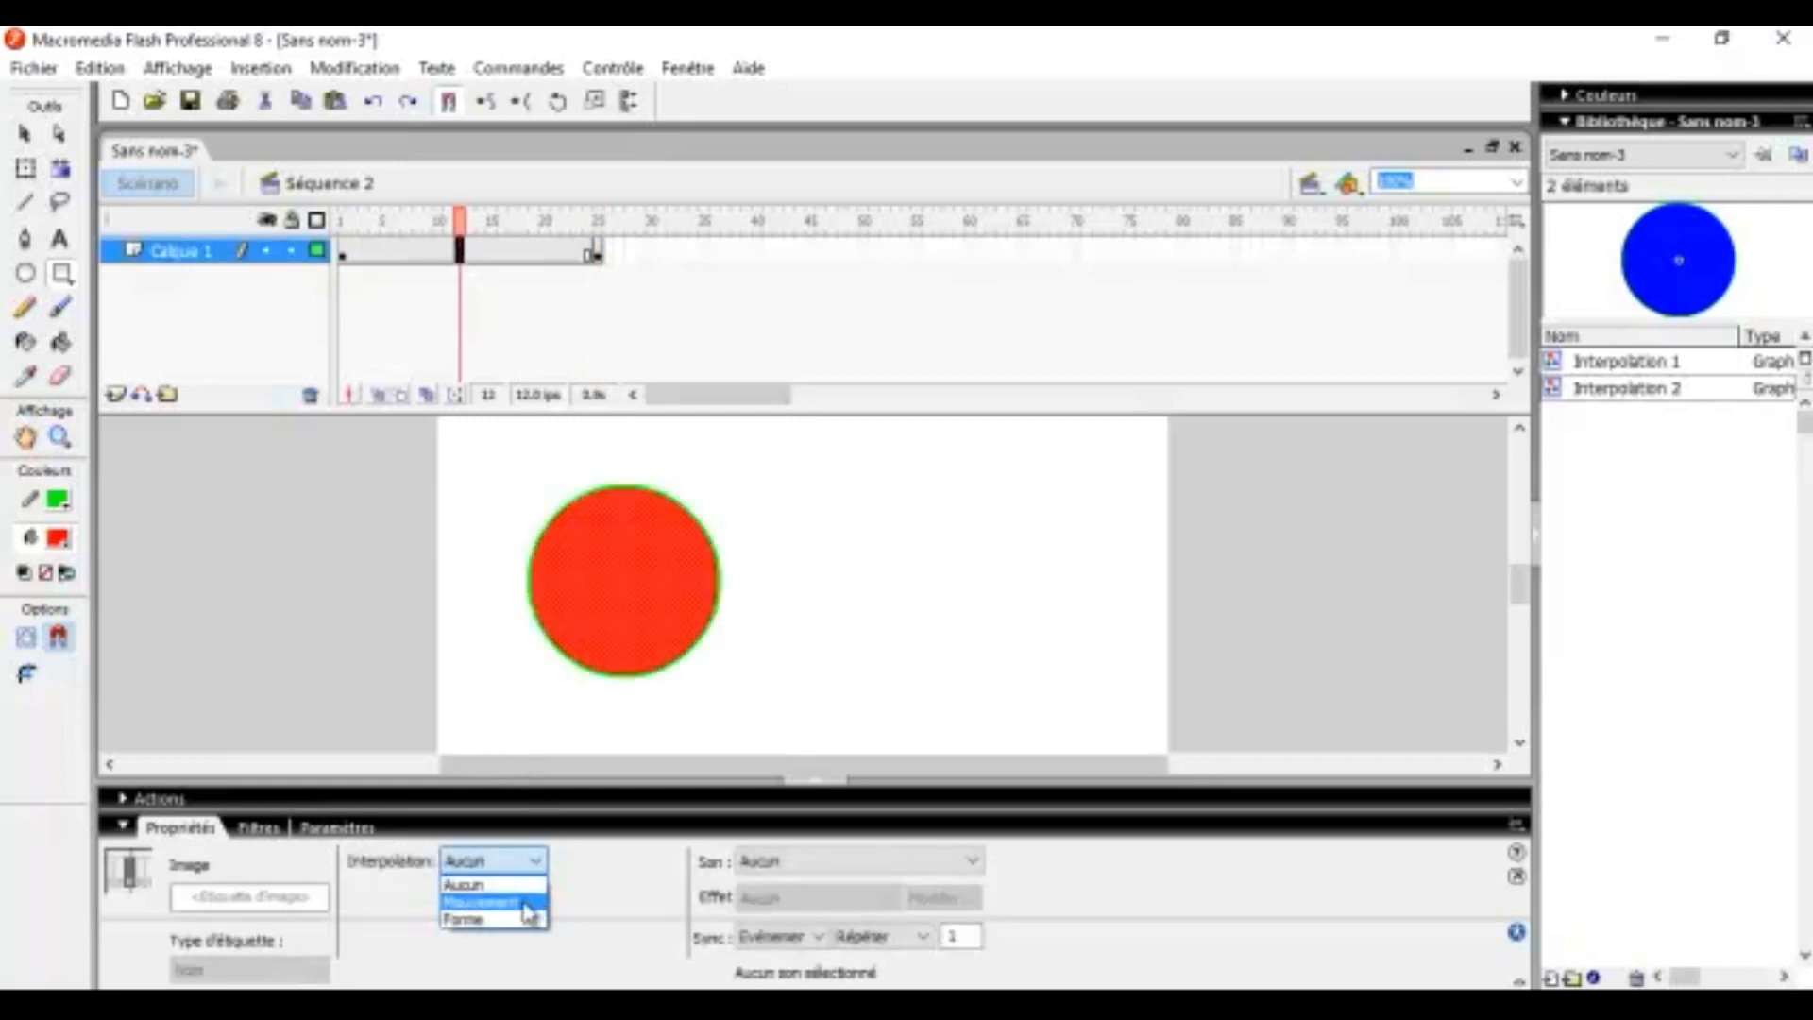
left_click(527, 905)
left_click(543, 867)
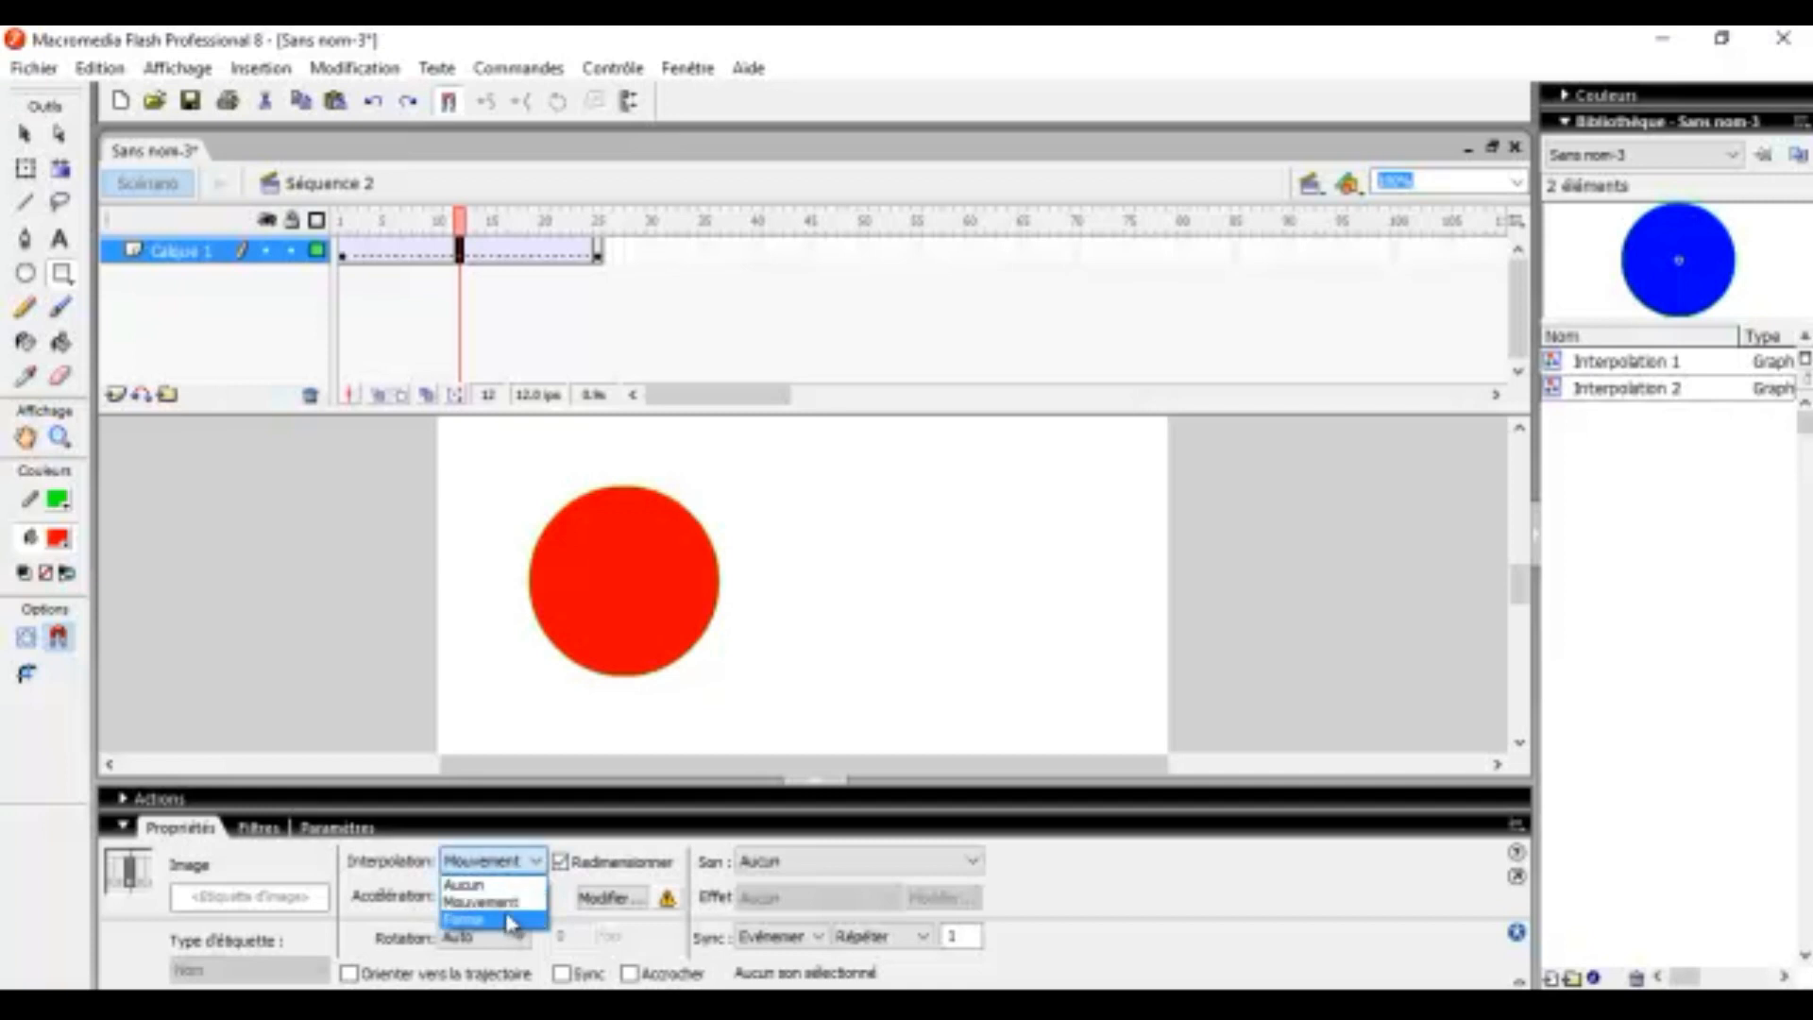
left_click(671, 564)
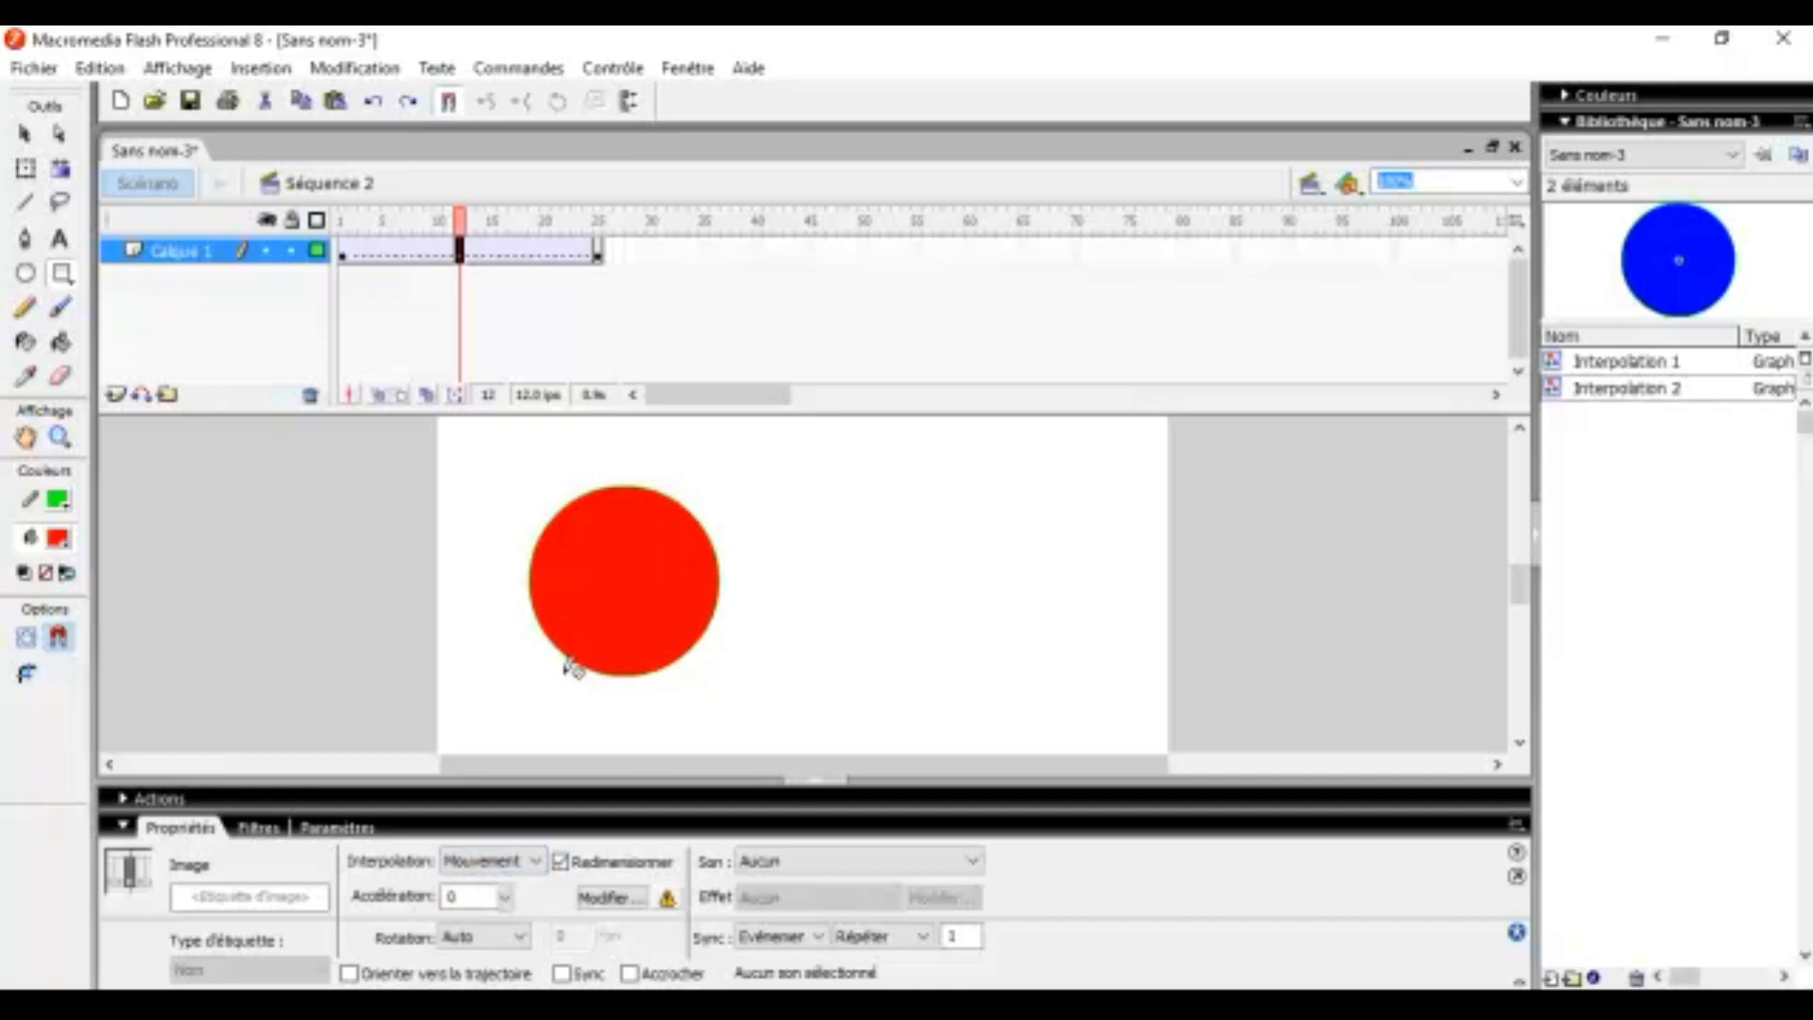
left_click(535, 862)
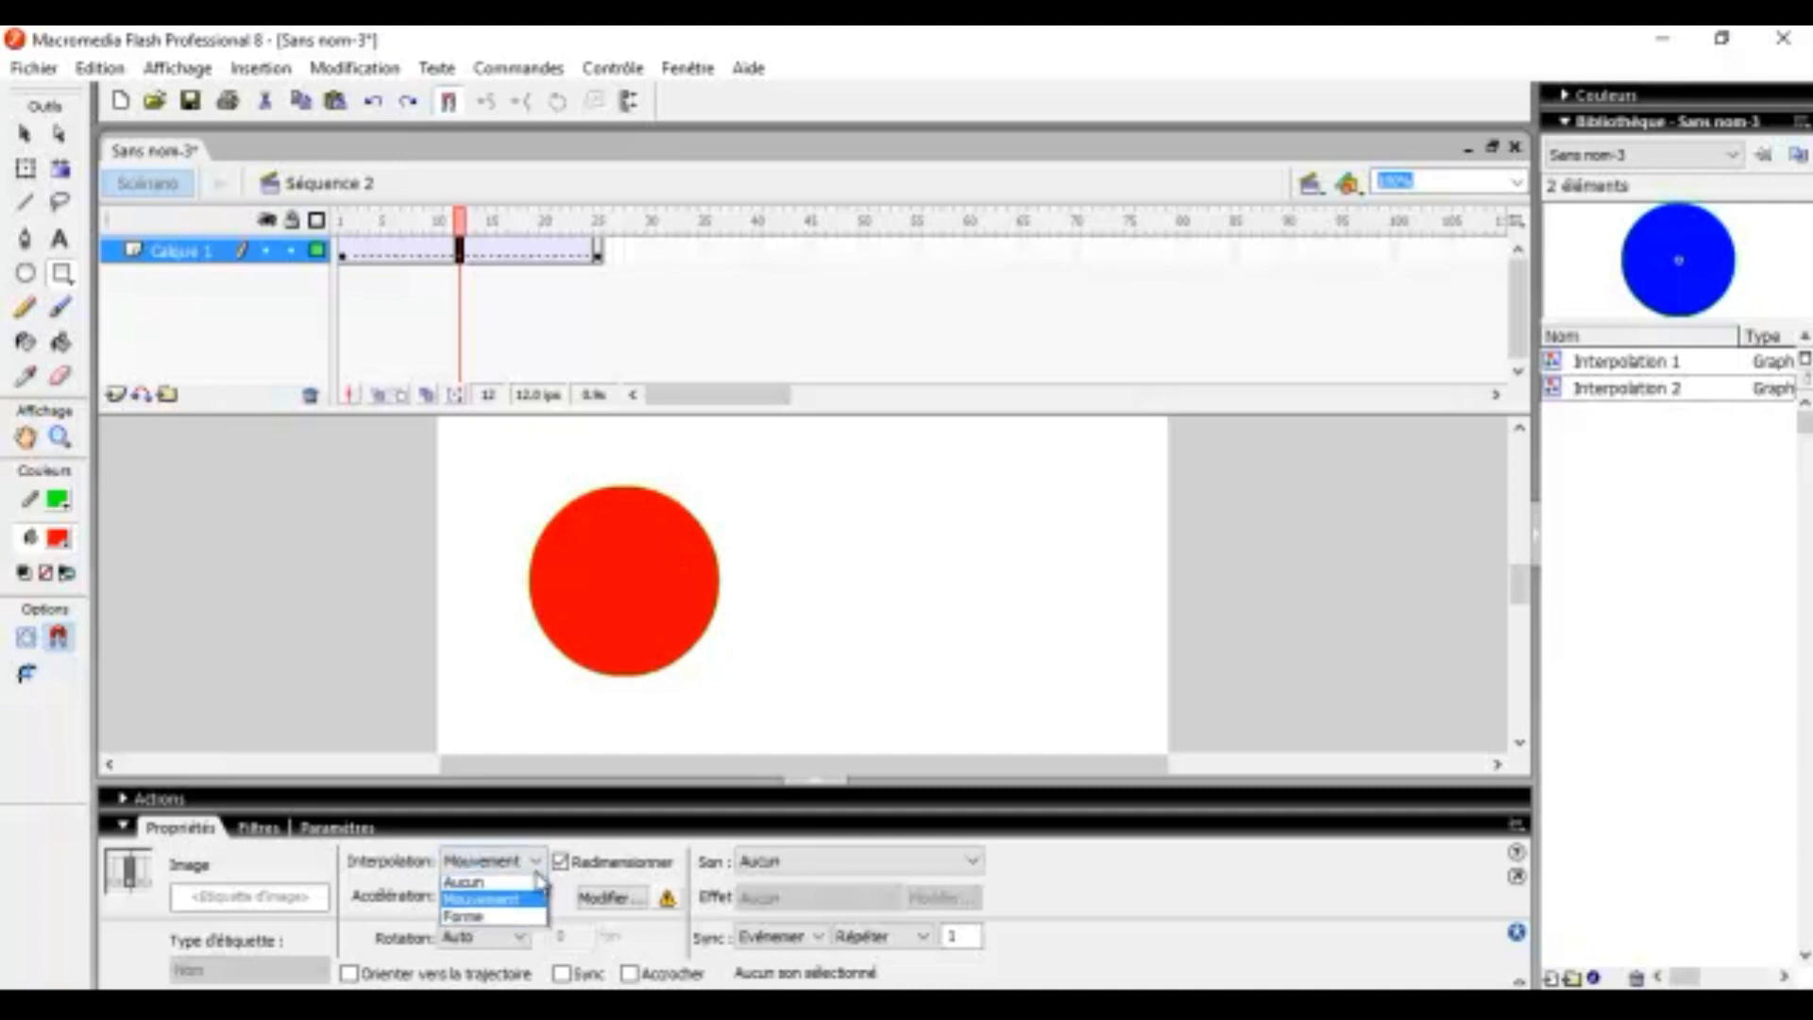
left_click(502, 919)
Step: Test the whole movie and the current scene alone, closing each preview
key("ctrl+Return")
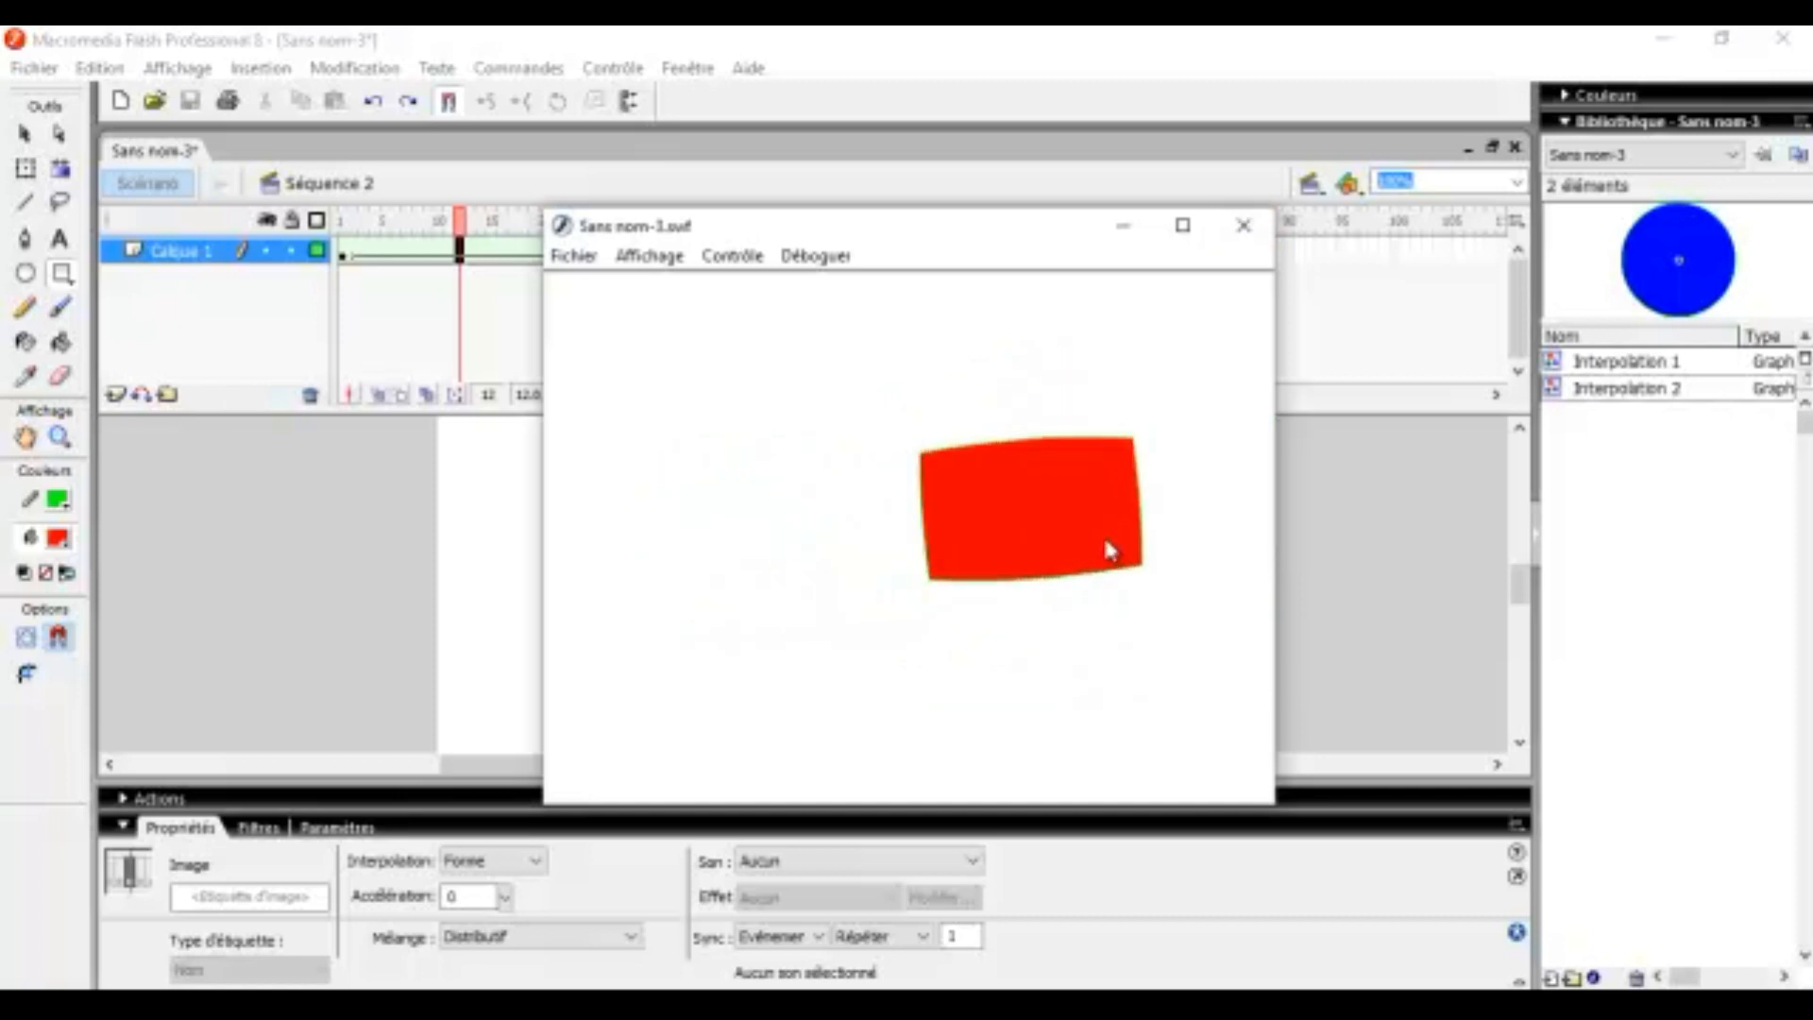
left_click(1243, 225)
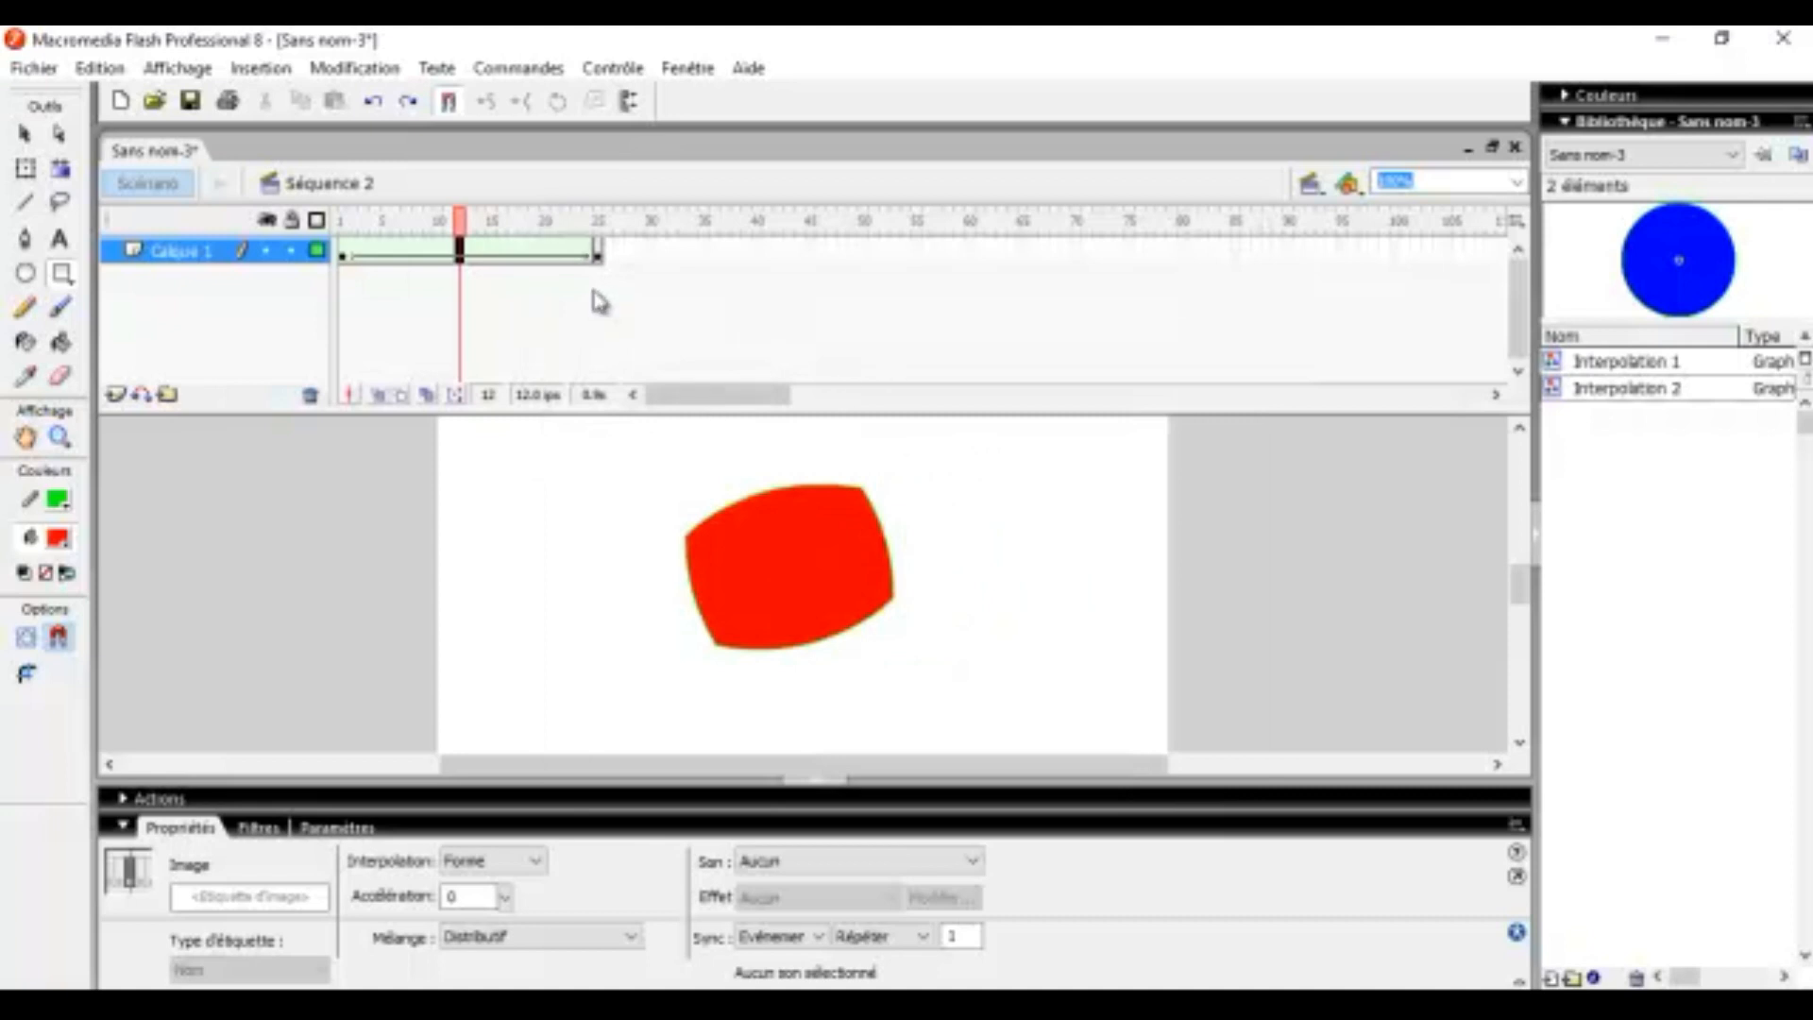
left_click(610, 68)
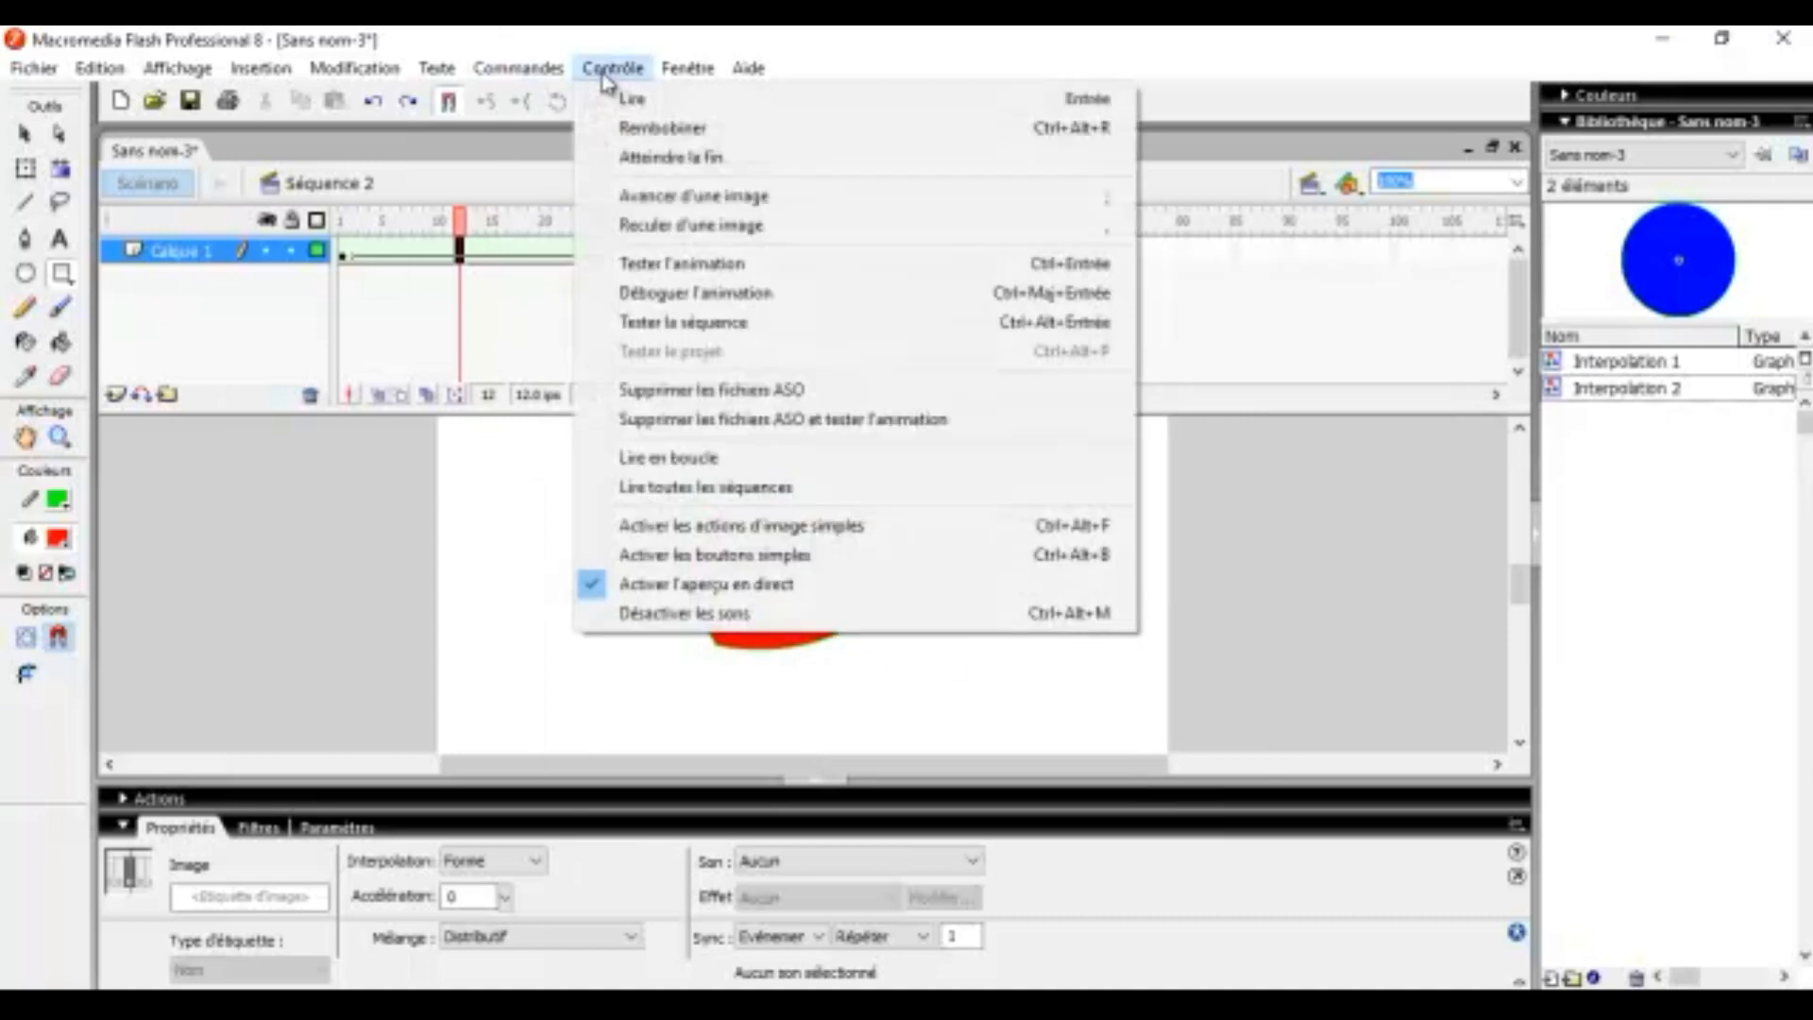
left_click(751, 323)
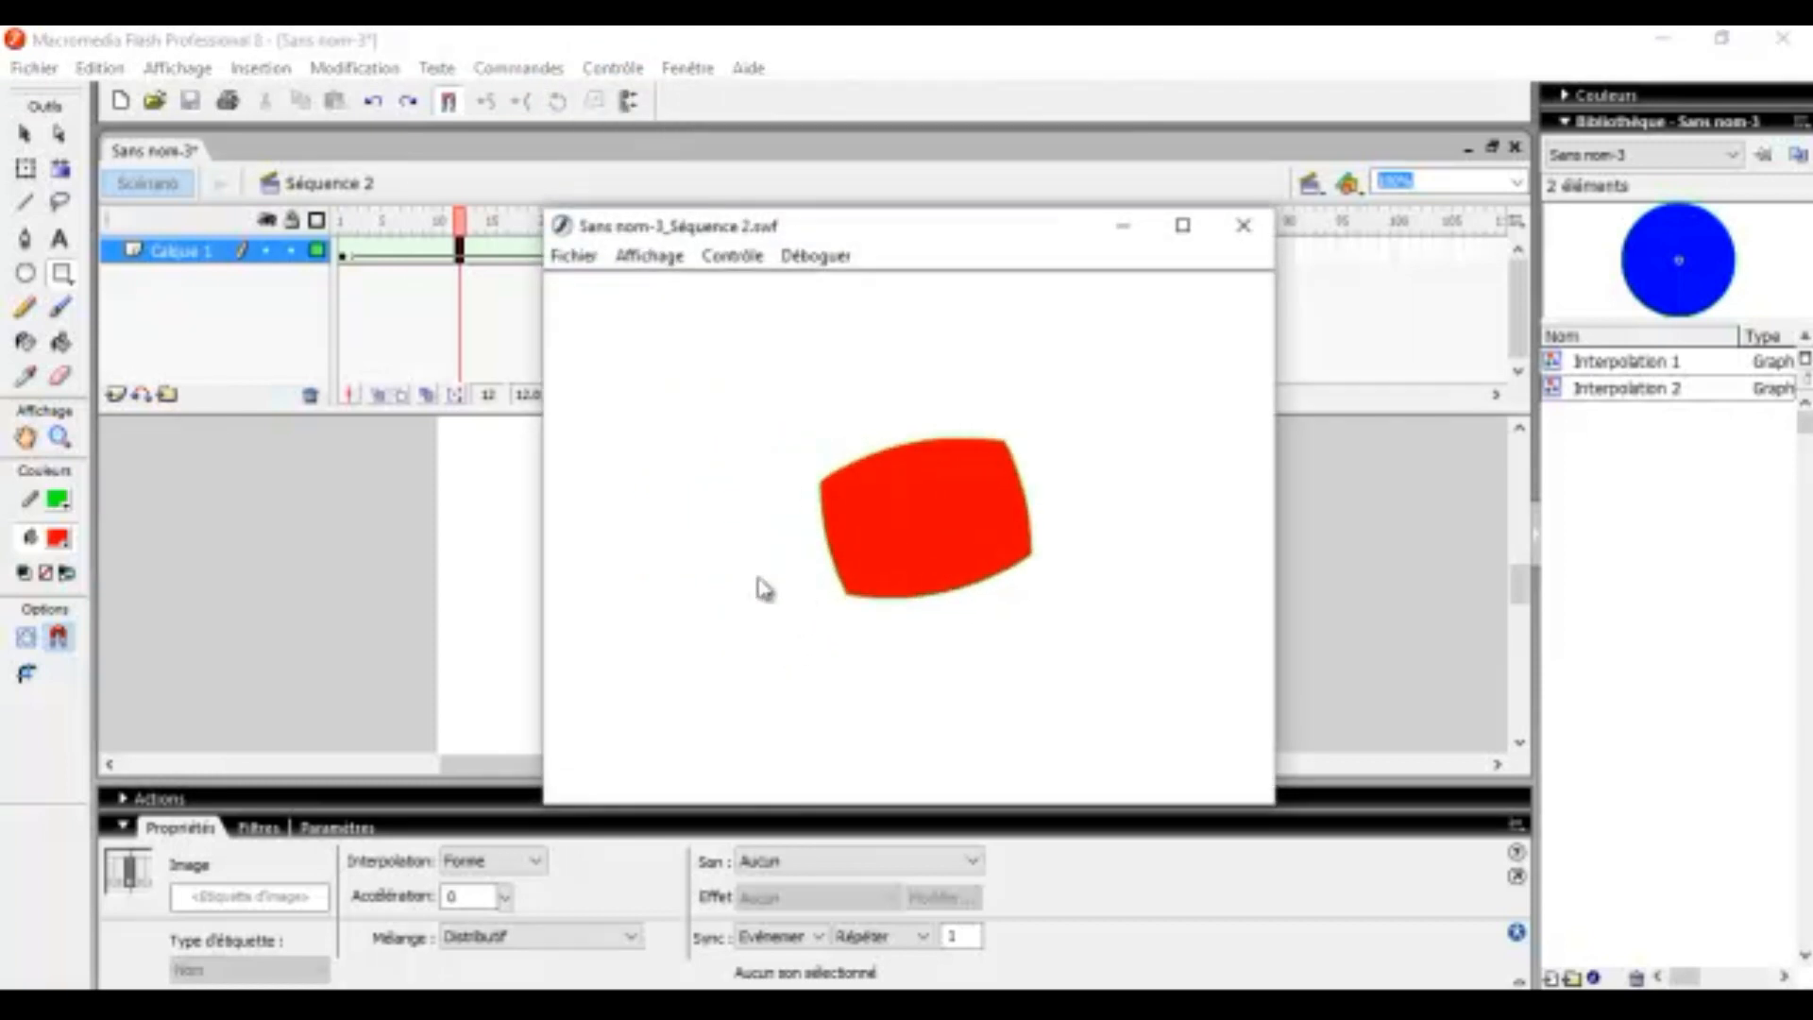
left_click(1243, 229)
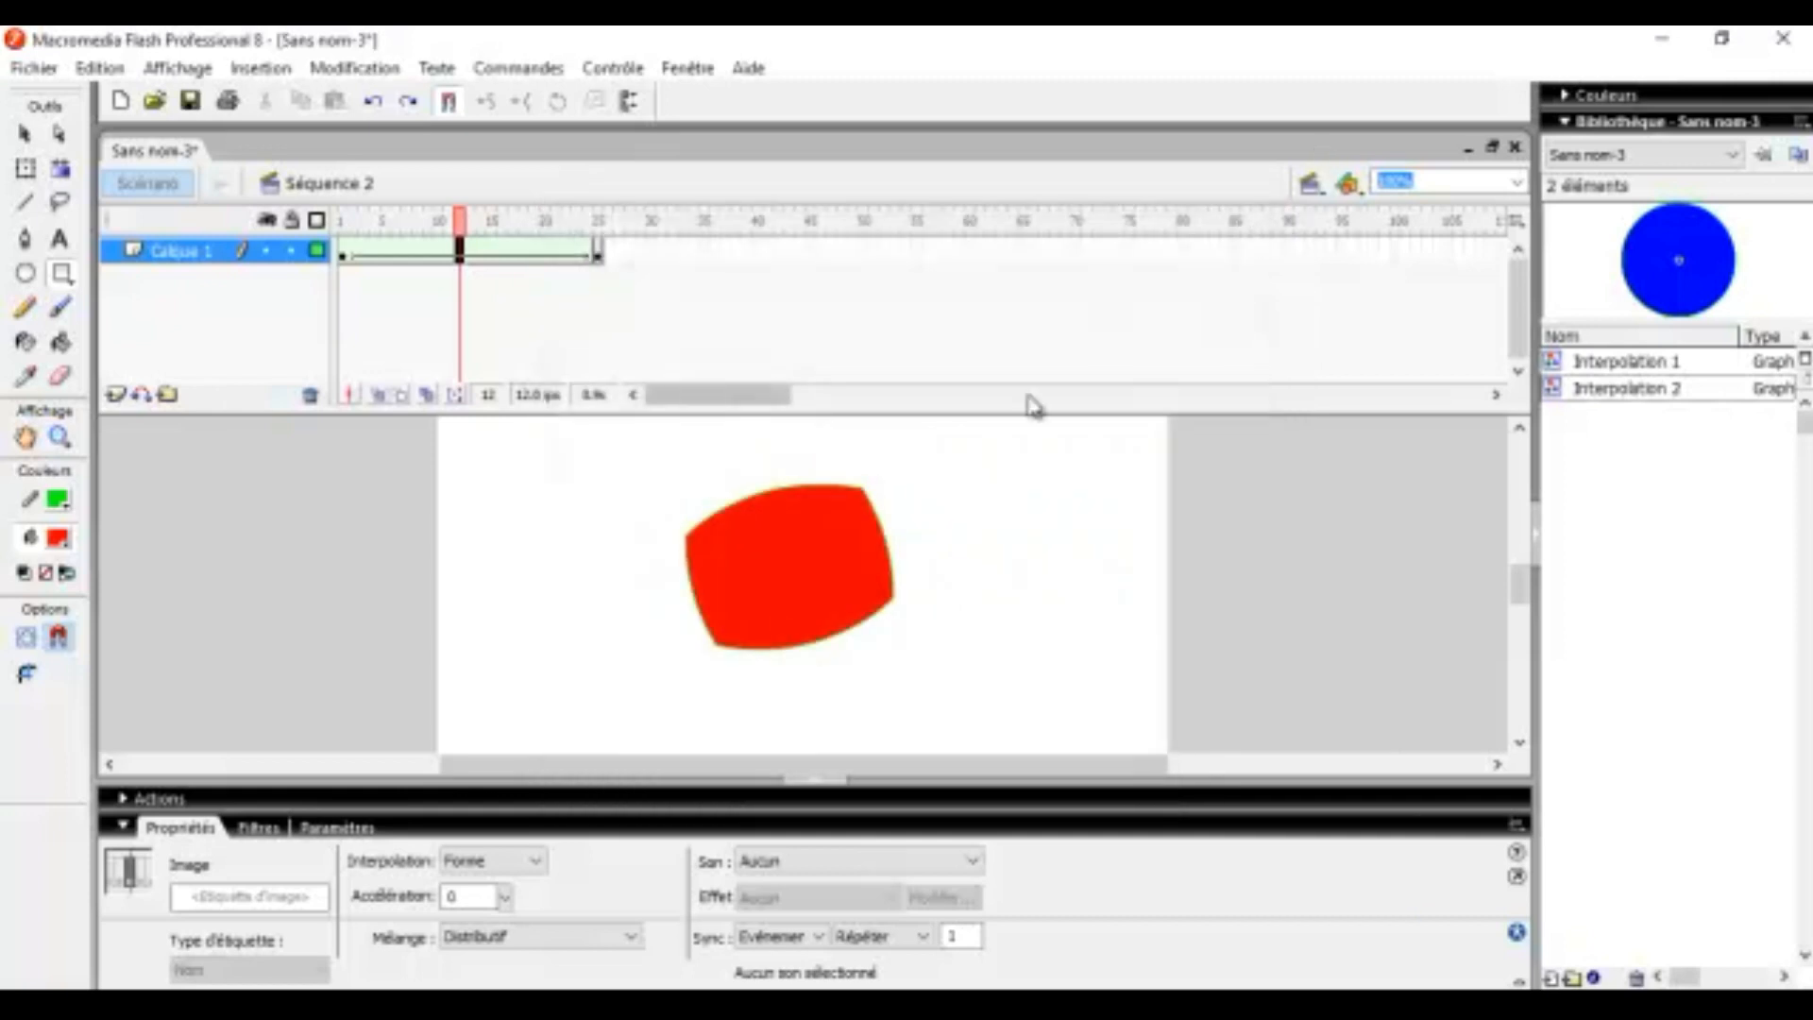
Step: Switch to the interpolation.fla document and insert a new scene
left_click(597, 255)
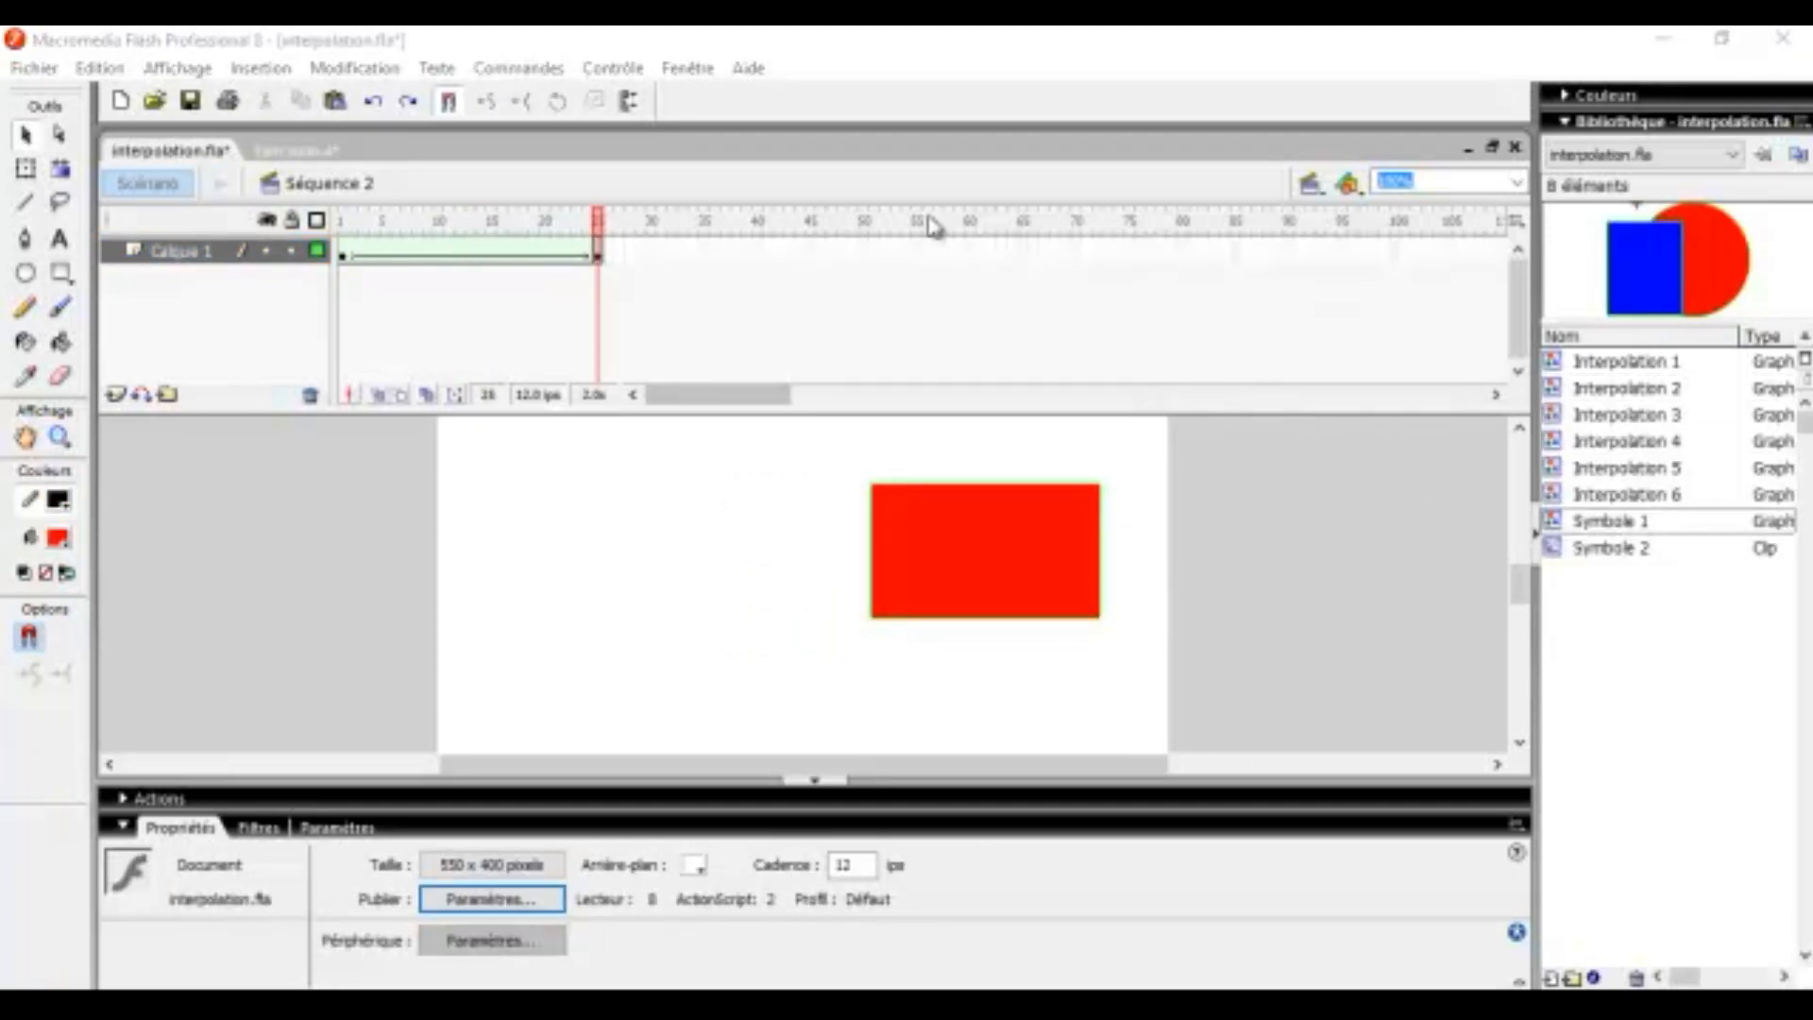
left_click(853, 351)
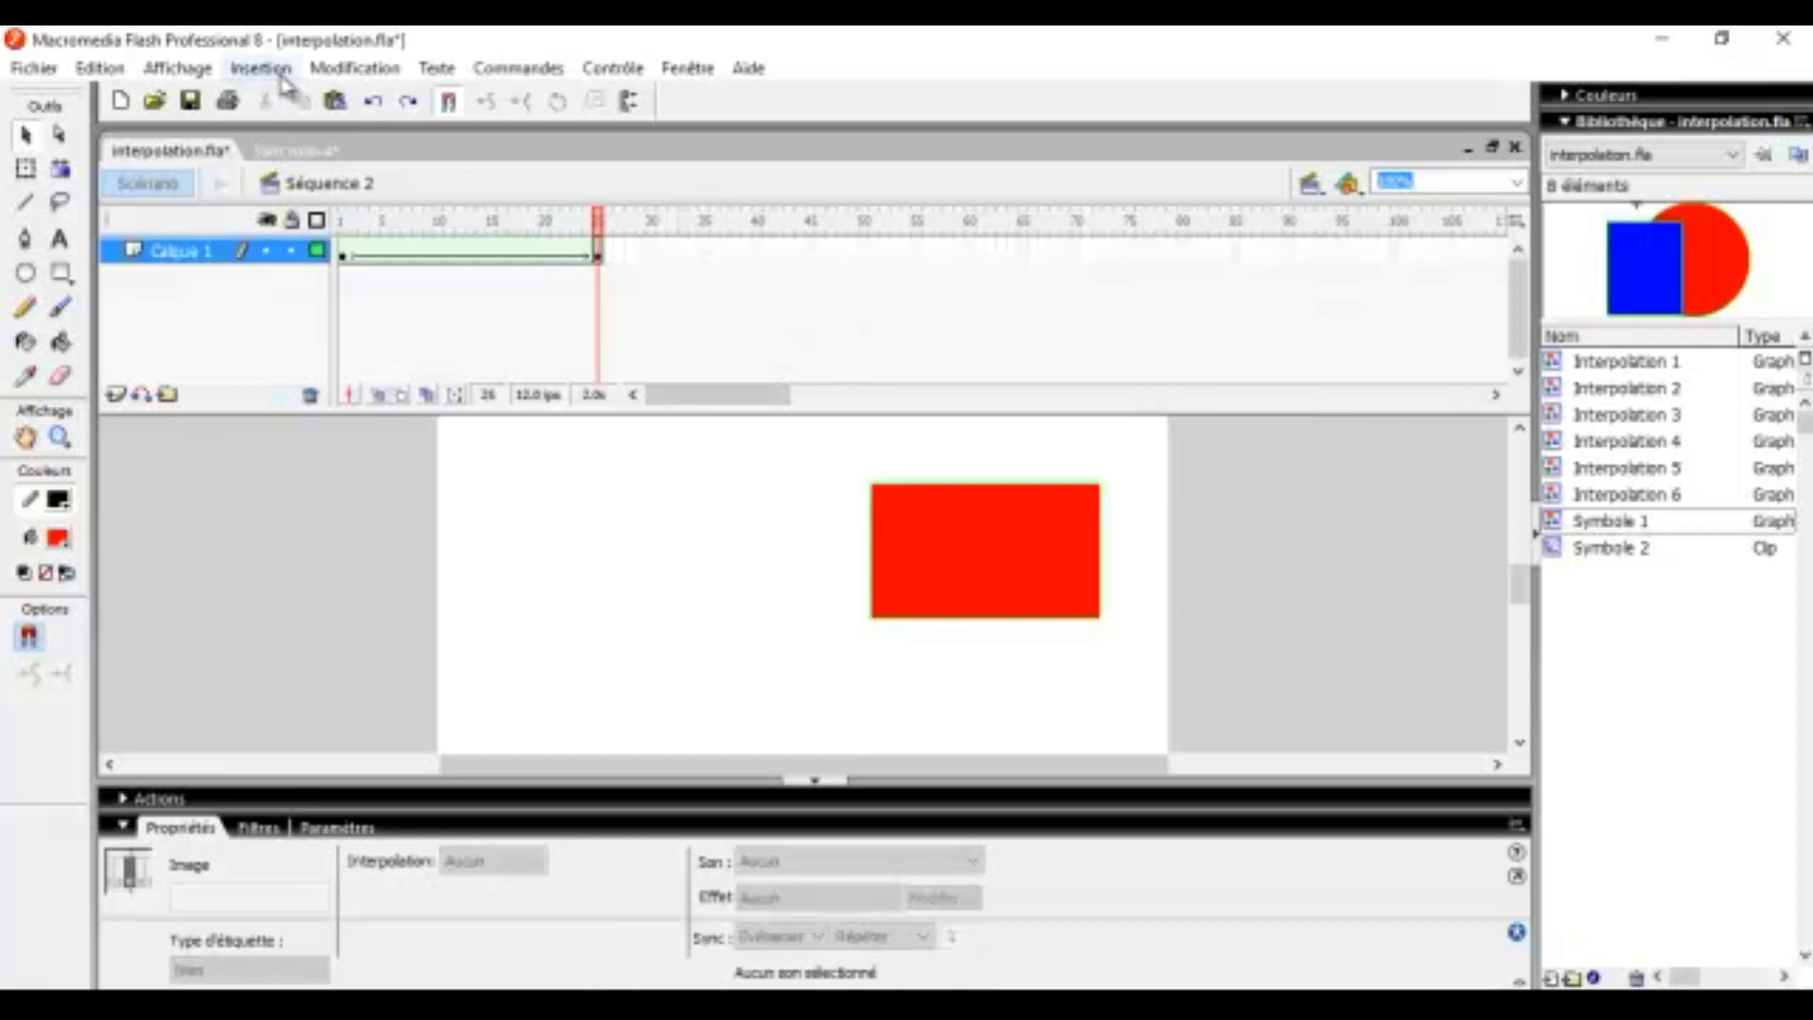
left_click(257, 70)
left_click(302, 205)
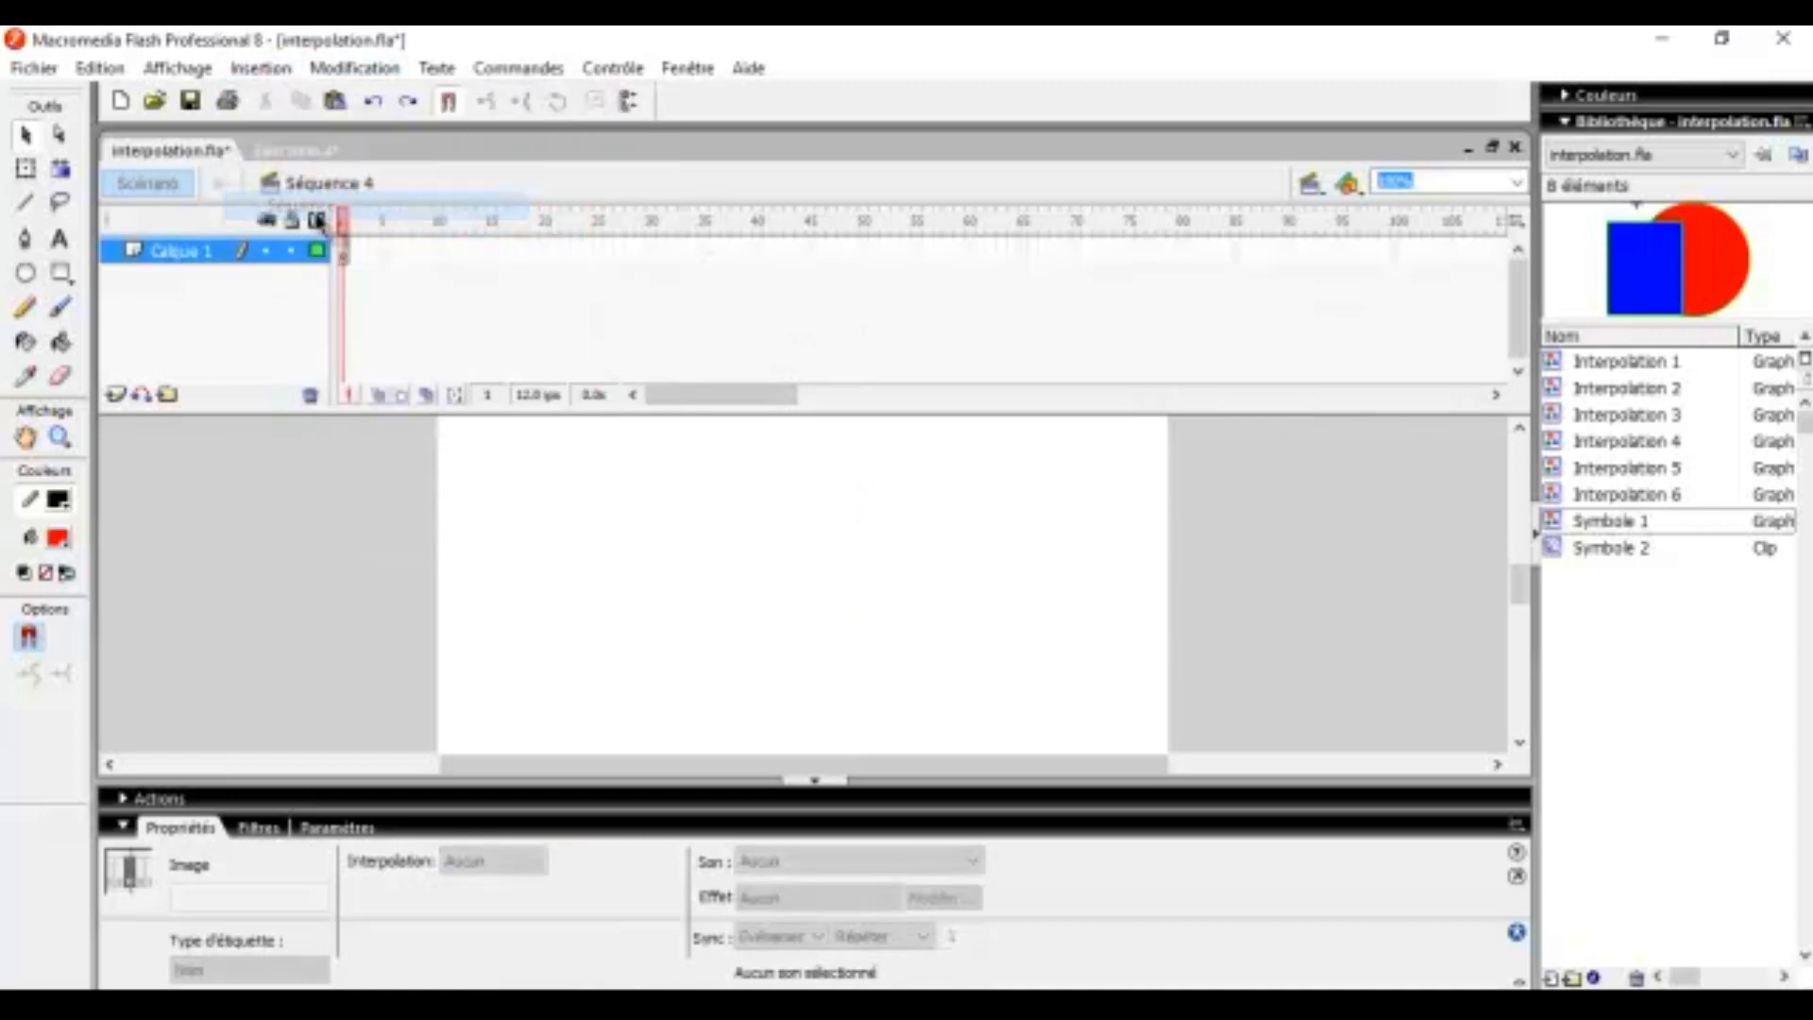
Step: Draw a red circle about 185 px in diameter near the stage centre and convert it, outline included, to a Graphique symbol
left_click(26, 273)
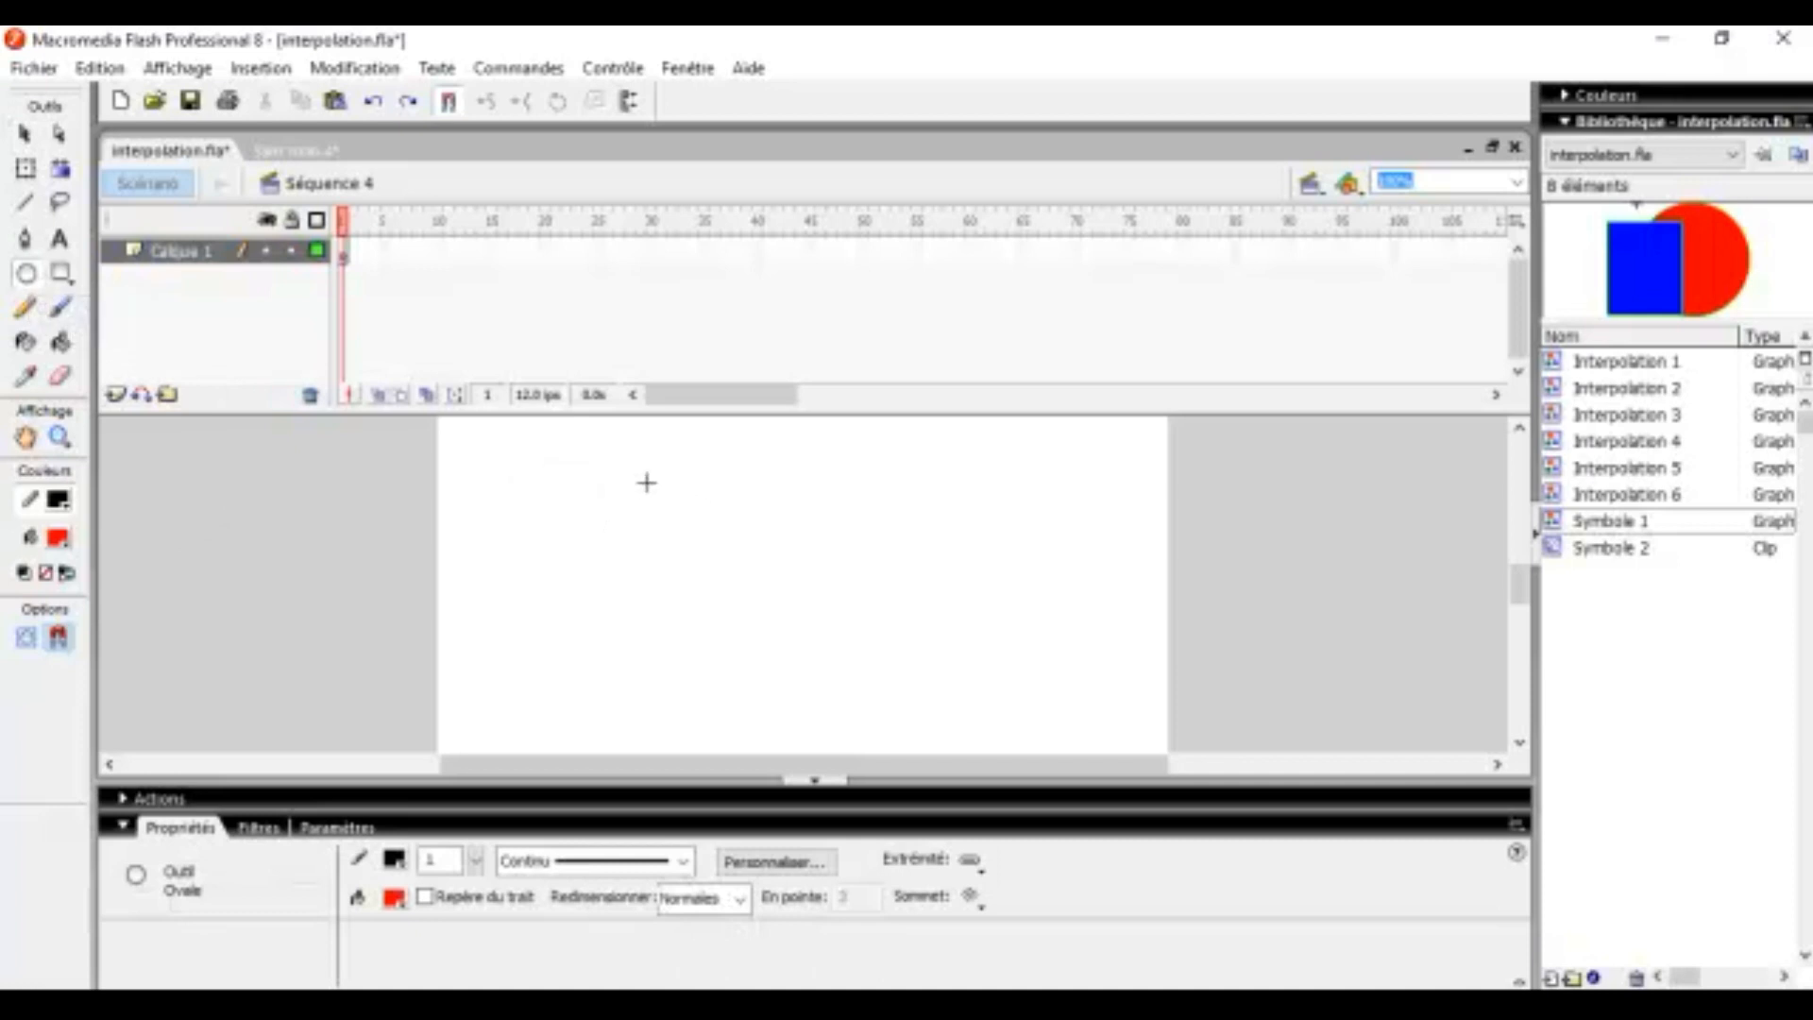
mouse_move(684, 485)
left_mouse_down()
mouse_move(733, 558)
mouse_move(933, 679)
left_mouse_up()
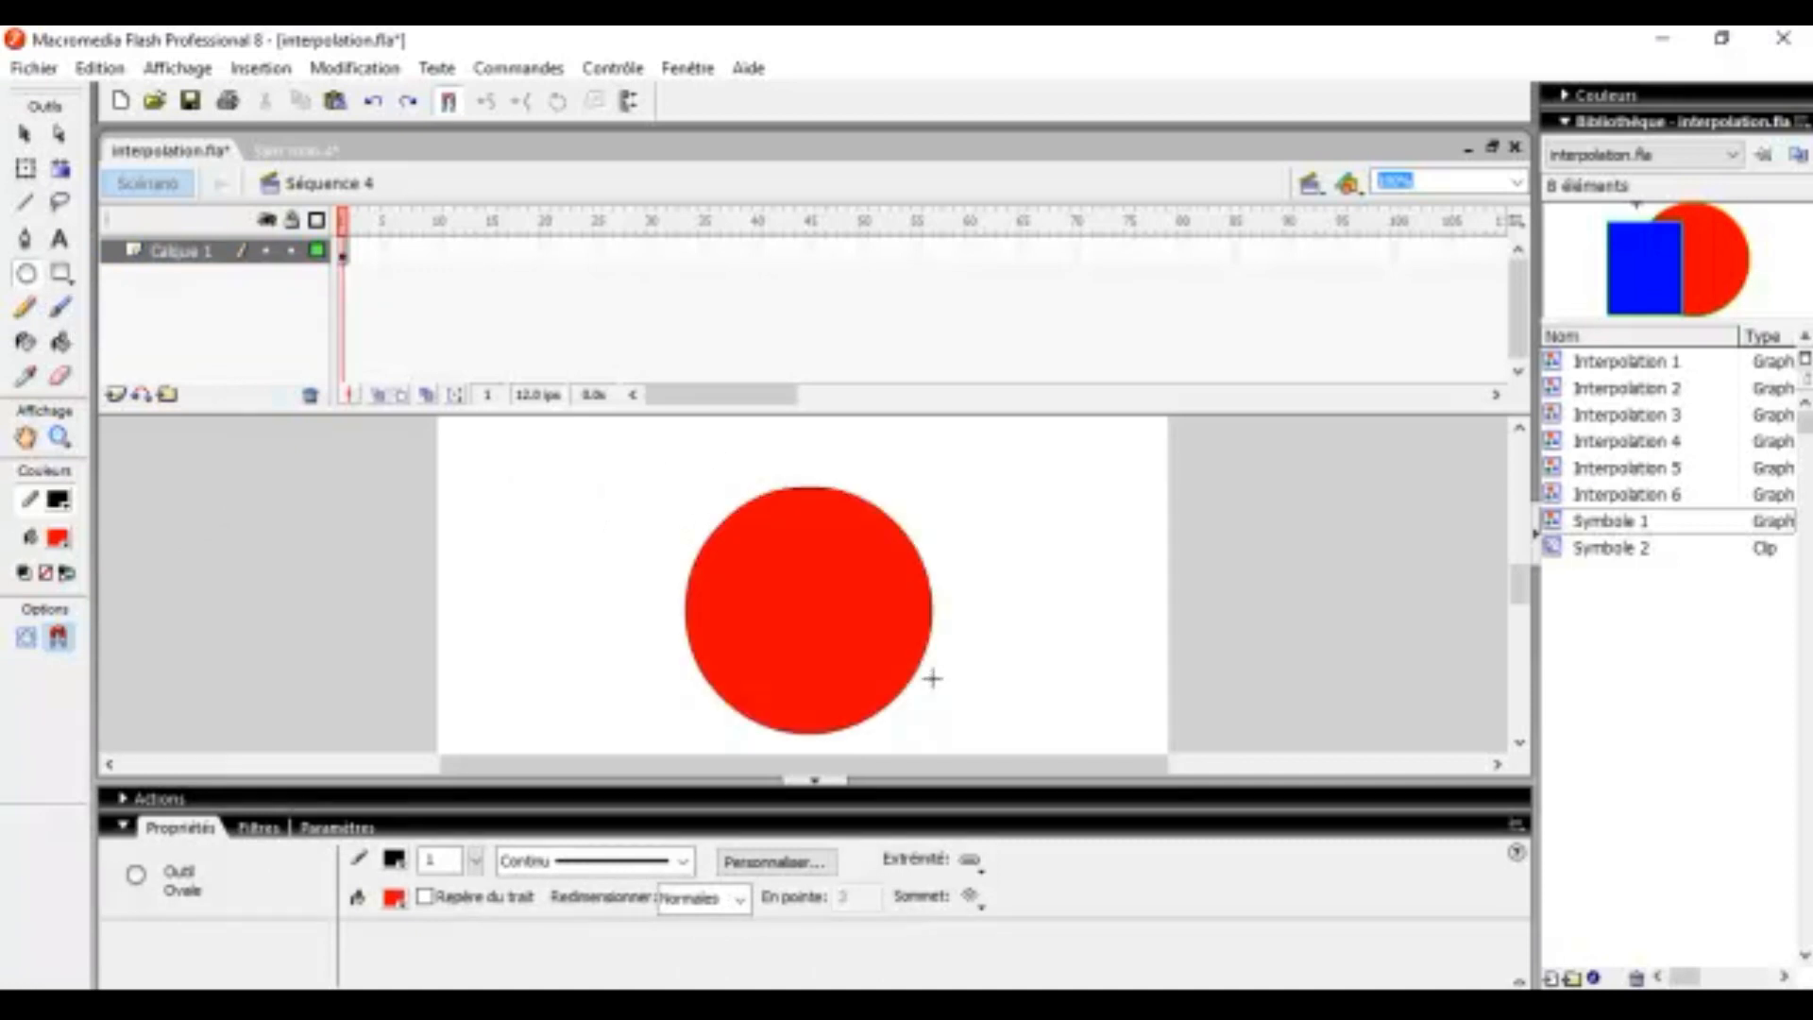
left_click(25, 134)
mouse_move(614, 439)
left_mouse_down()
mouse_move(1037, 714)
mouse_move(1037, 763)
left_mouse_up()
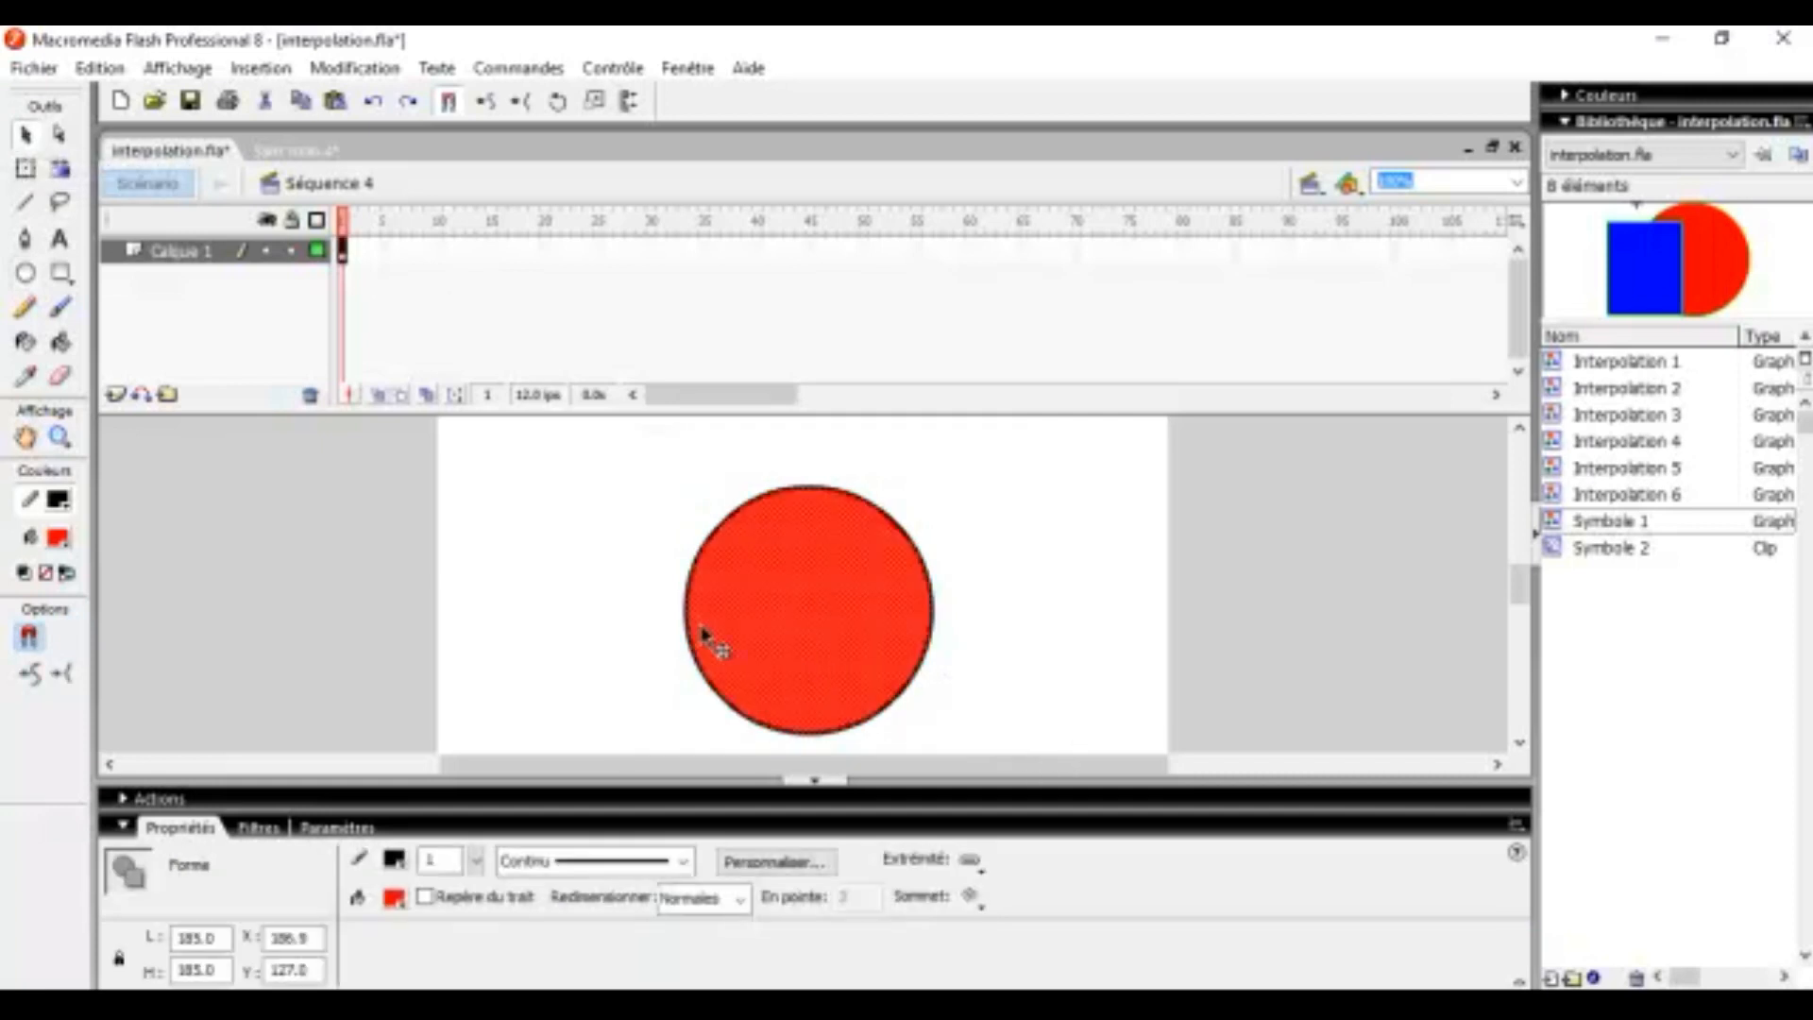
right_click(790, 625)
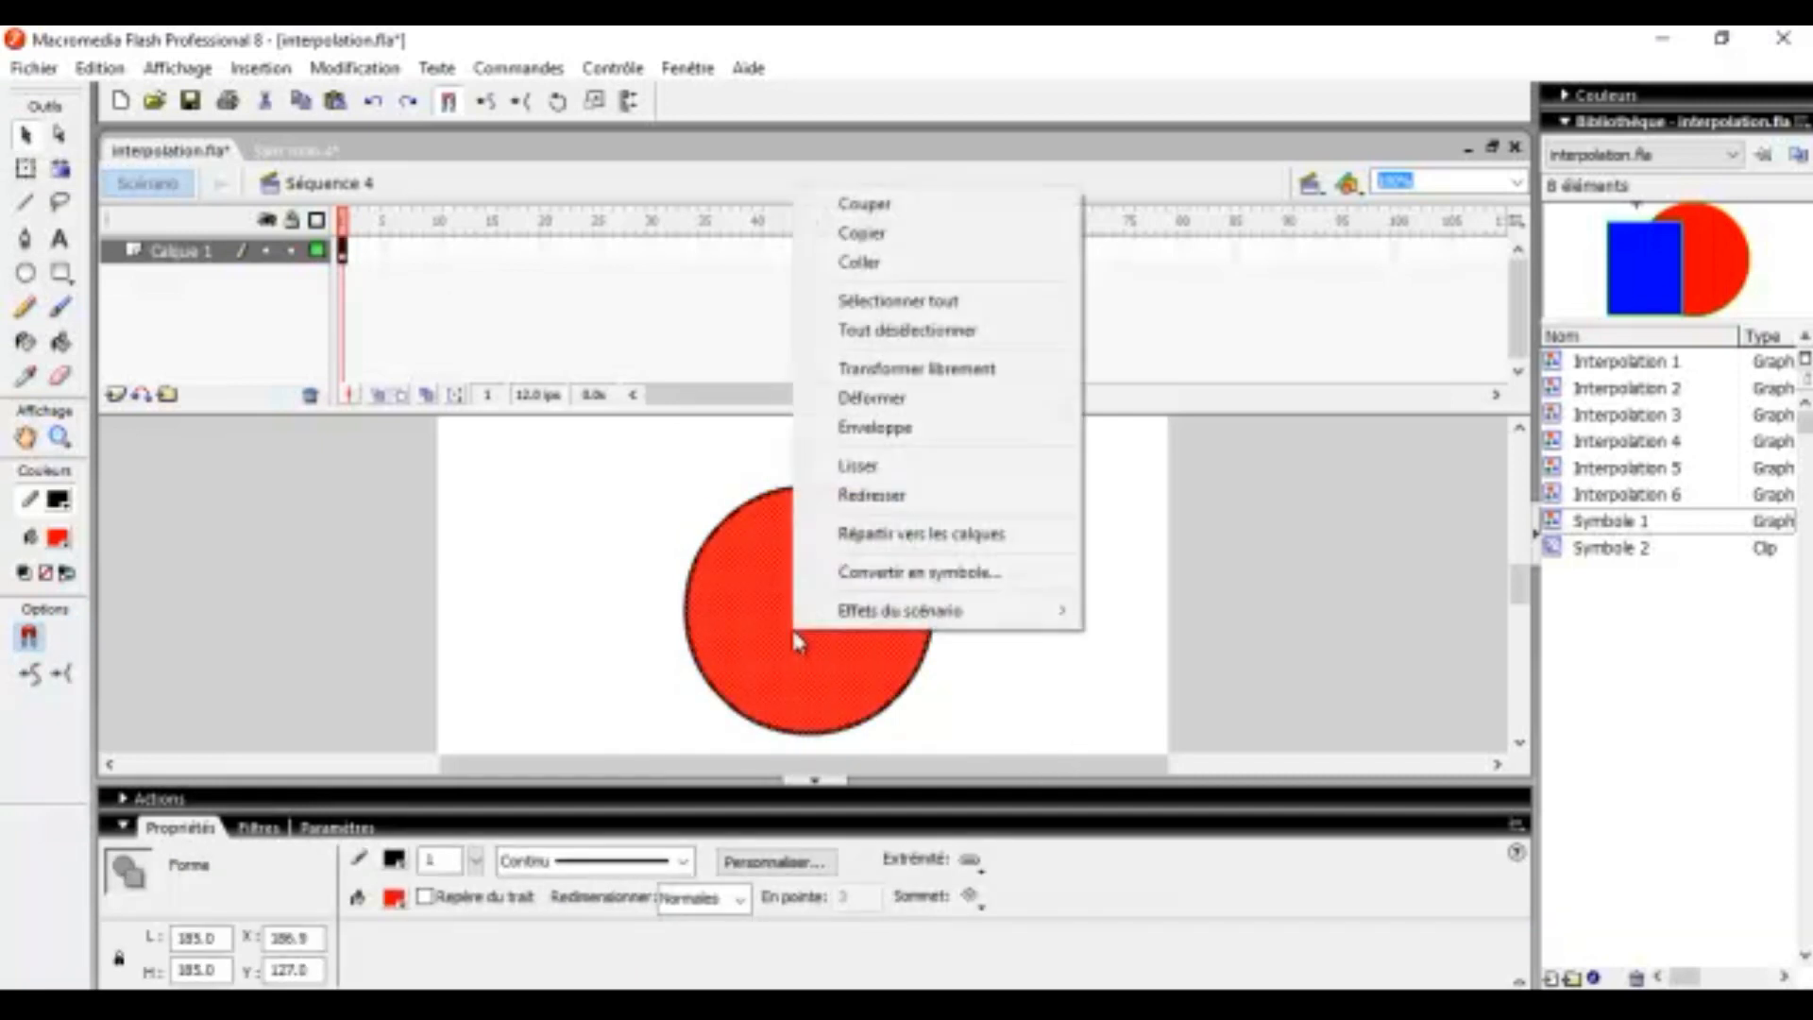
left_click(894, 573)
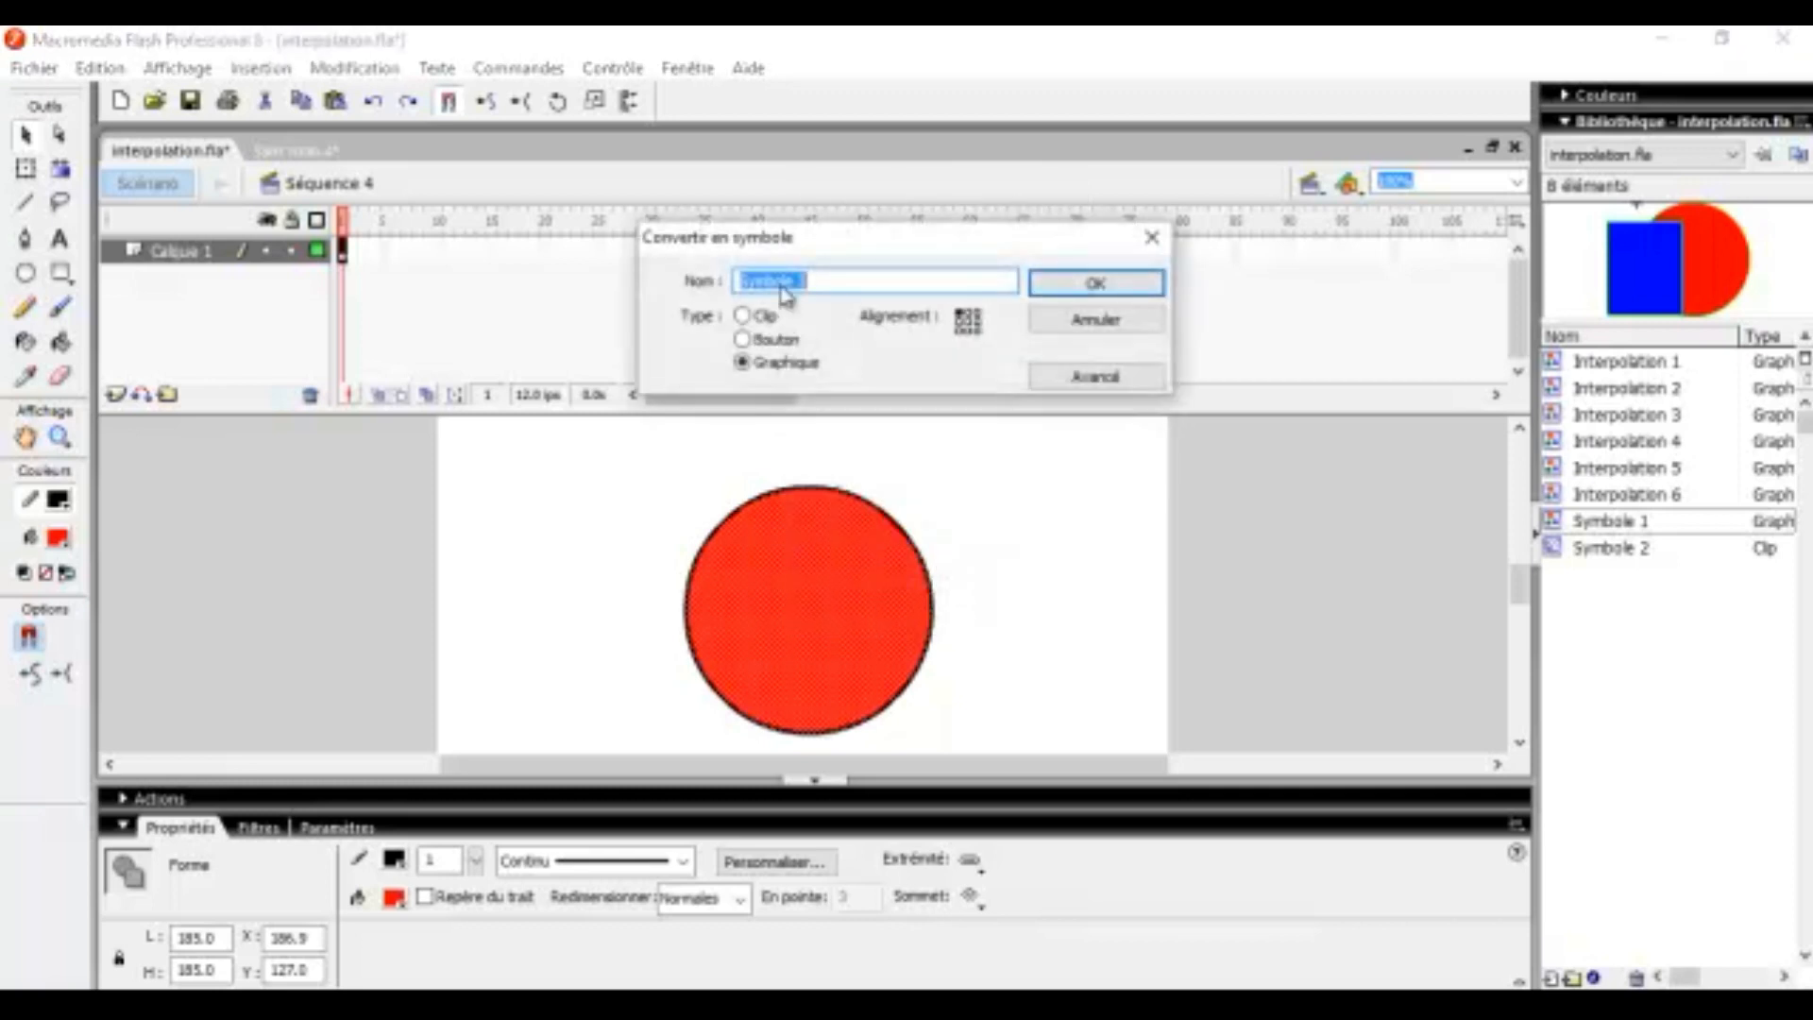
left_click(1091, 283)
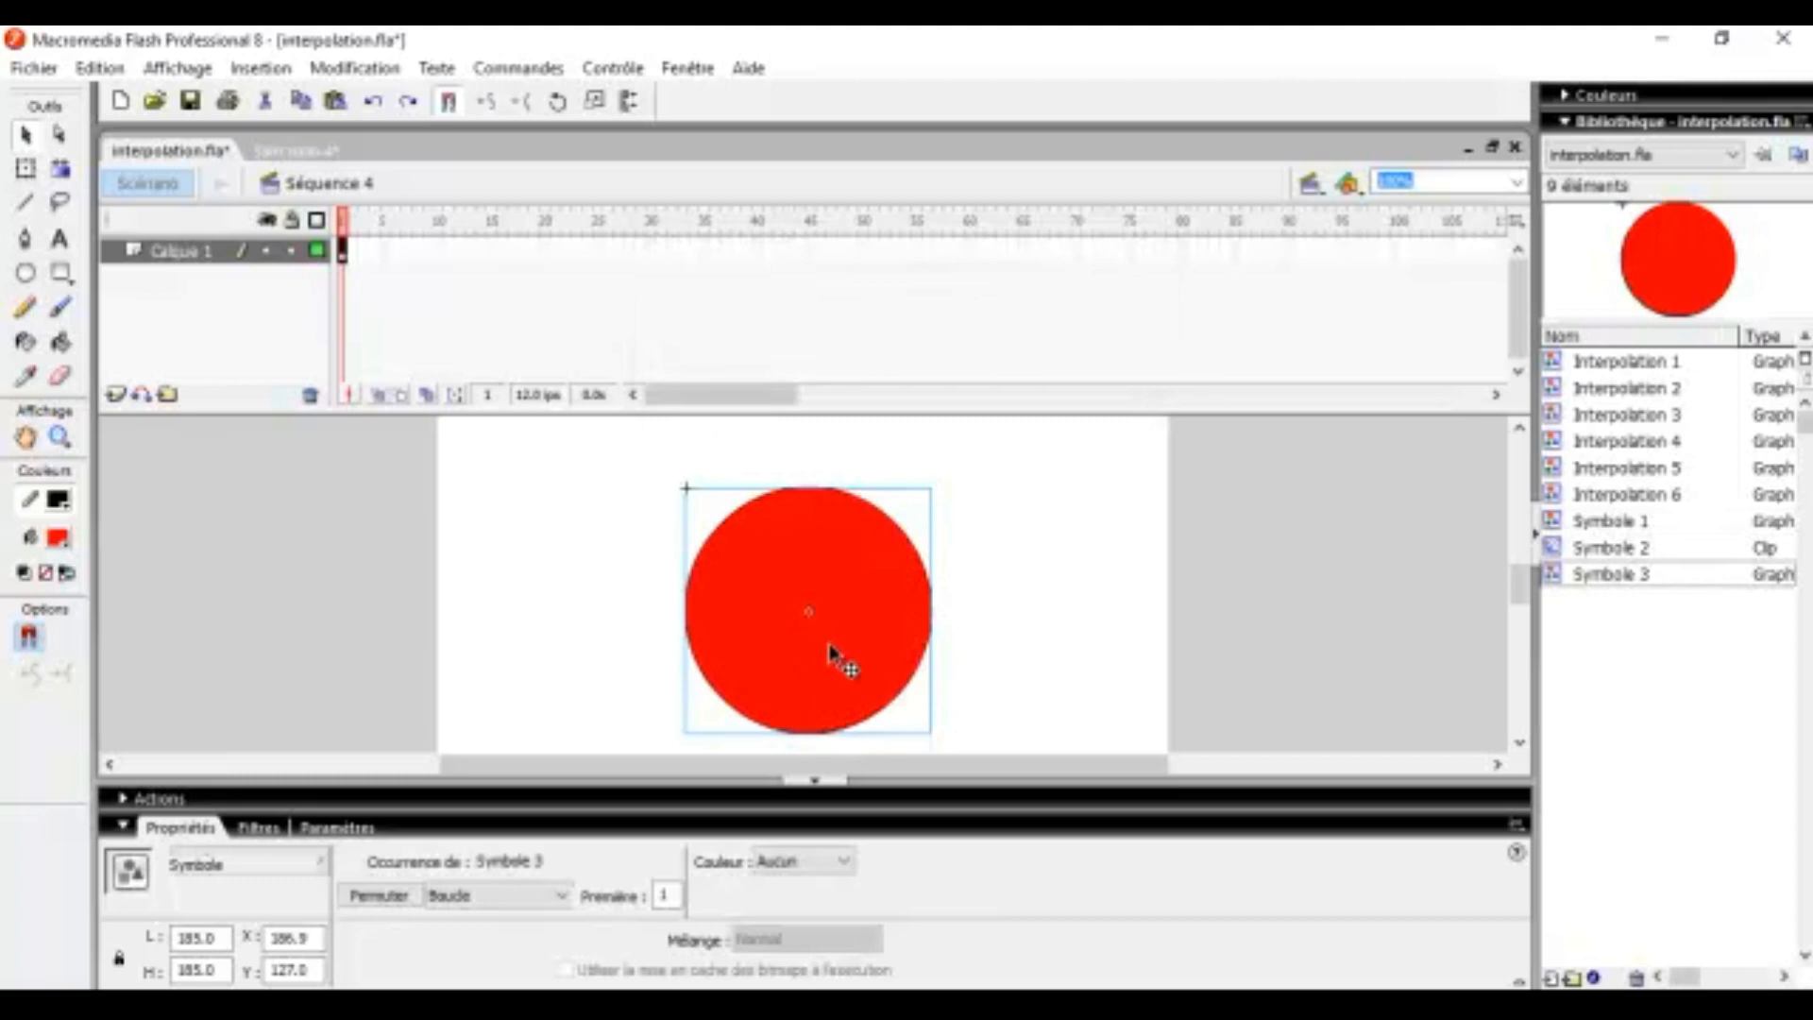
Step: Draw a red oval about 100 by 167 px to the right of the circle and convert it to a Clip symbol
left_click(26, 274)
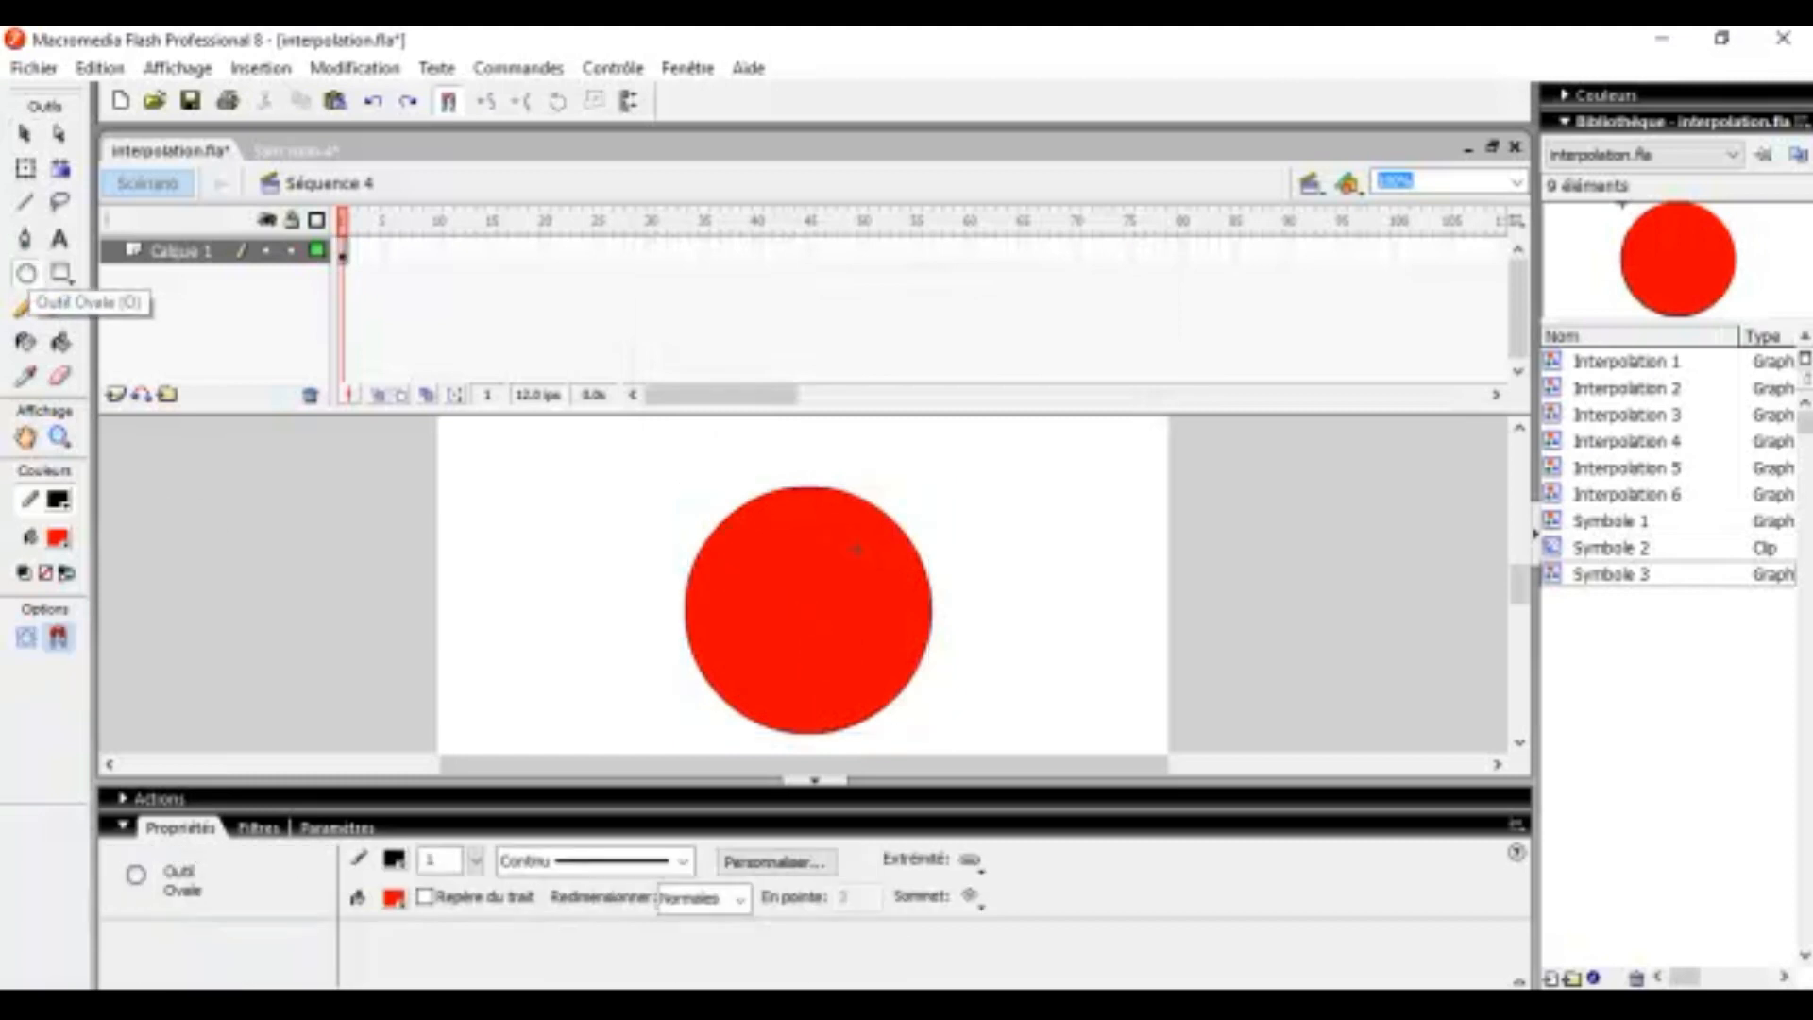
left_click_drag(1033, 449, 1165, 671)
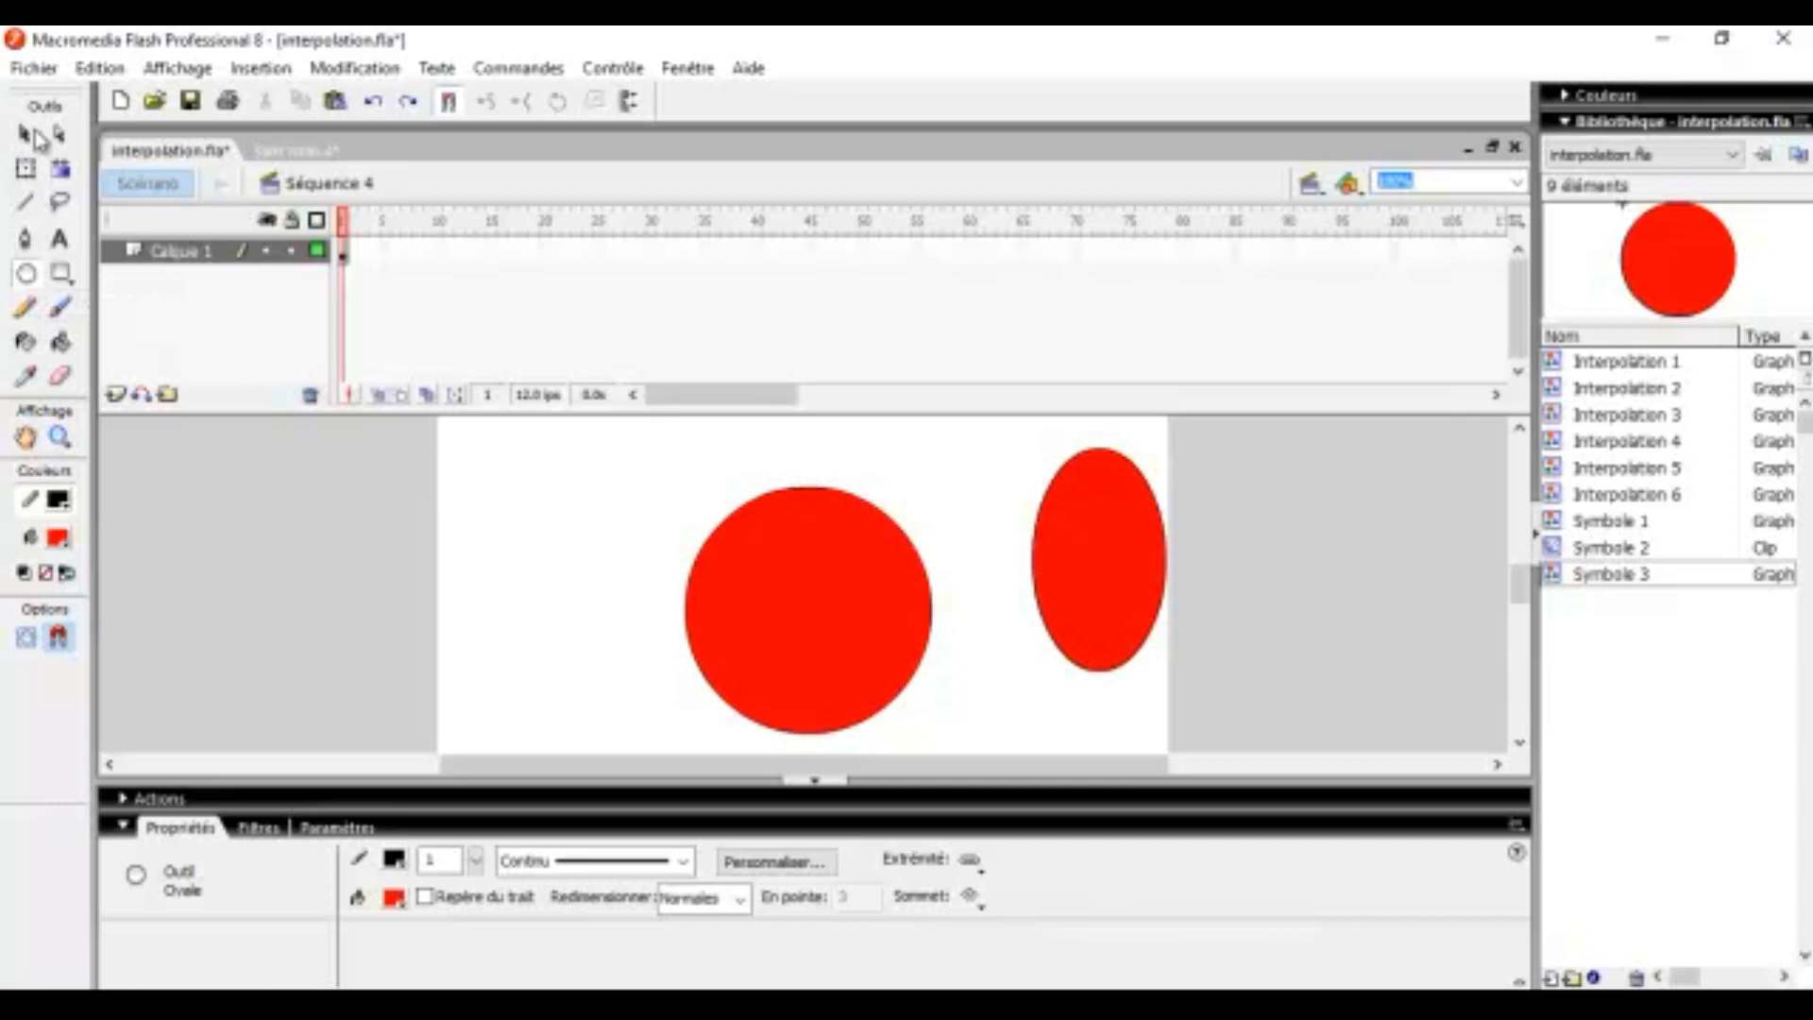
left_click(29, 137)
left_click_drag(992, 429, 1224, 729)
right_click(1100, 612)
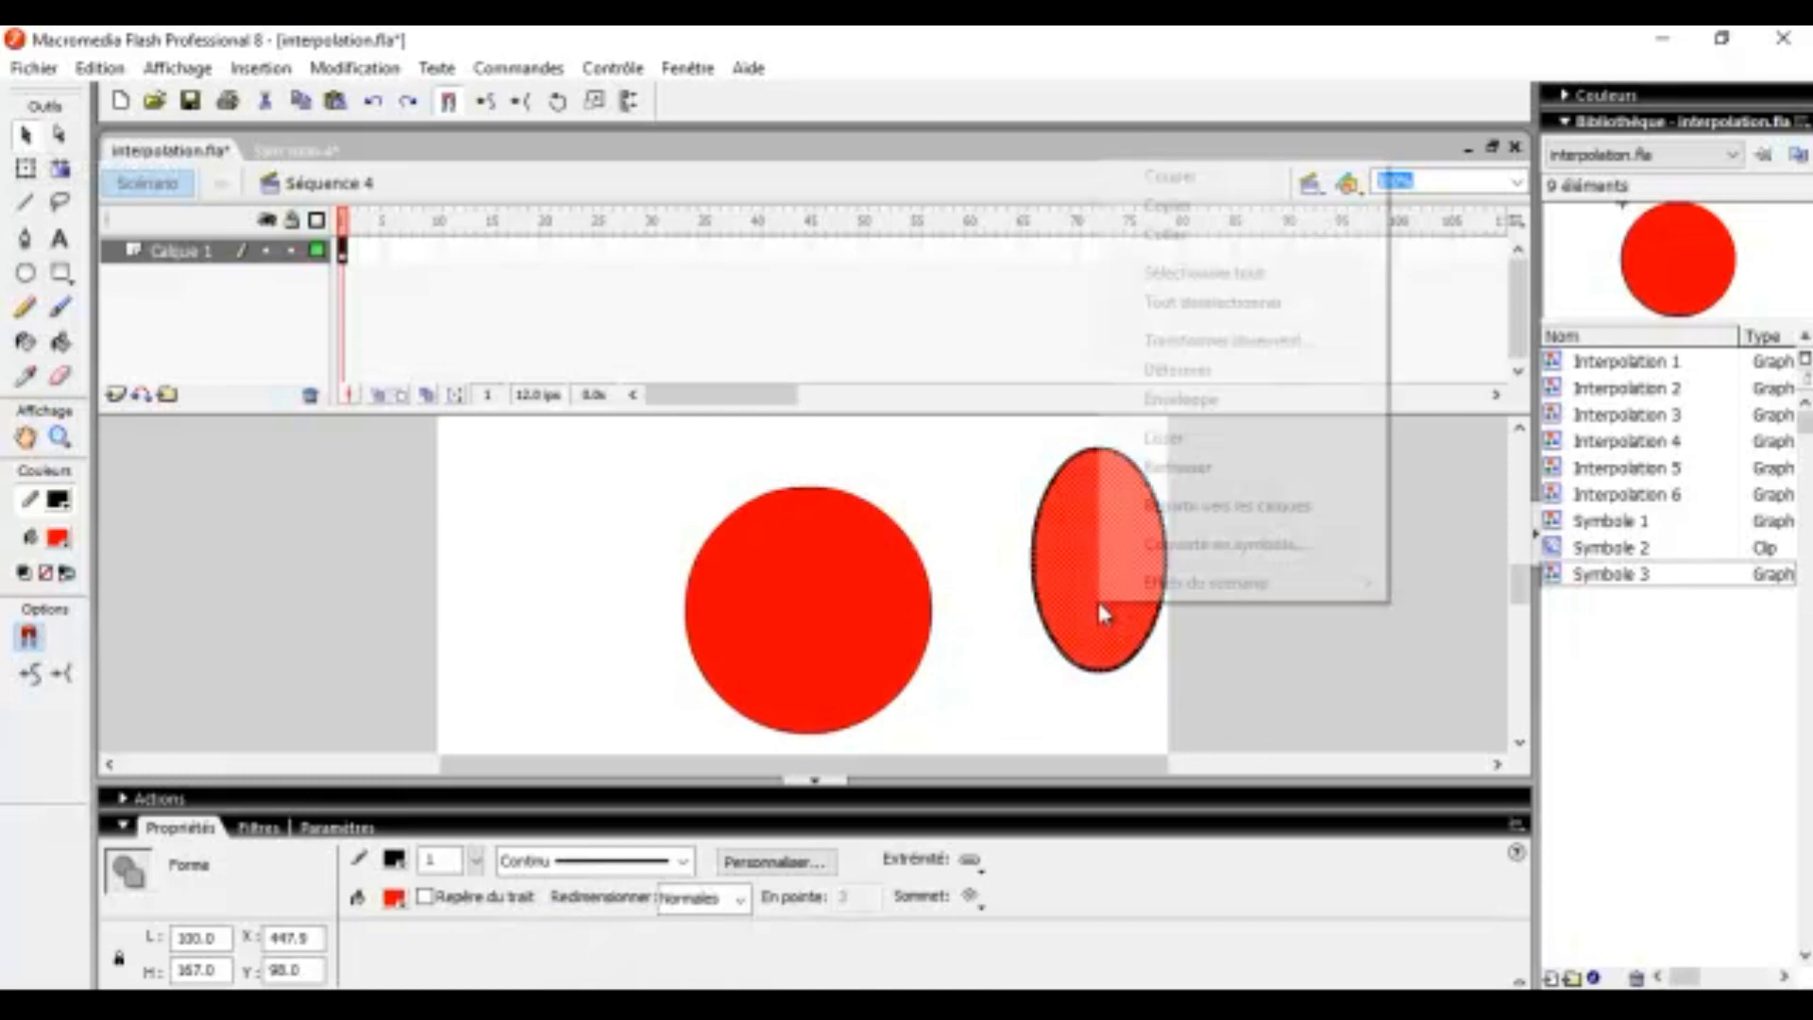
left_click(1183, 550)
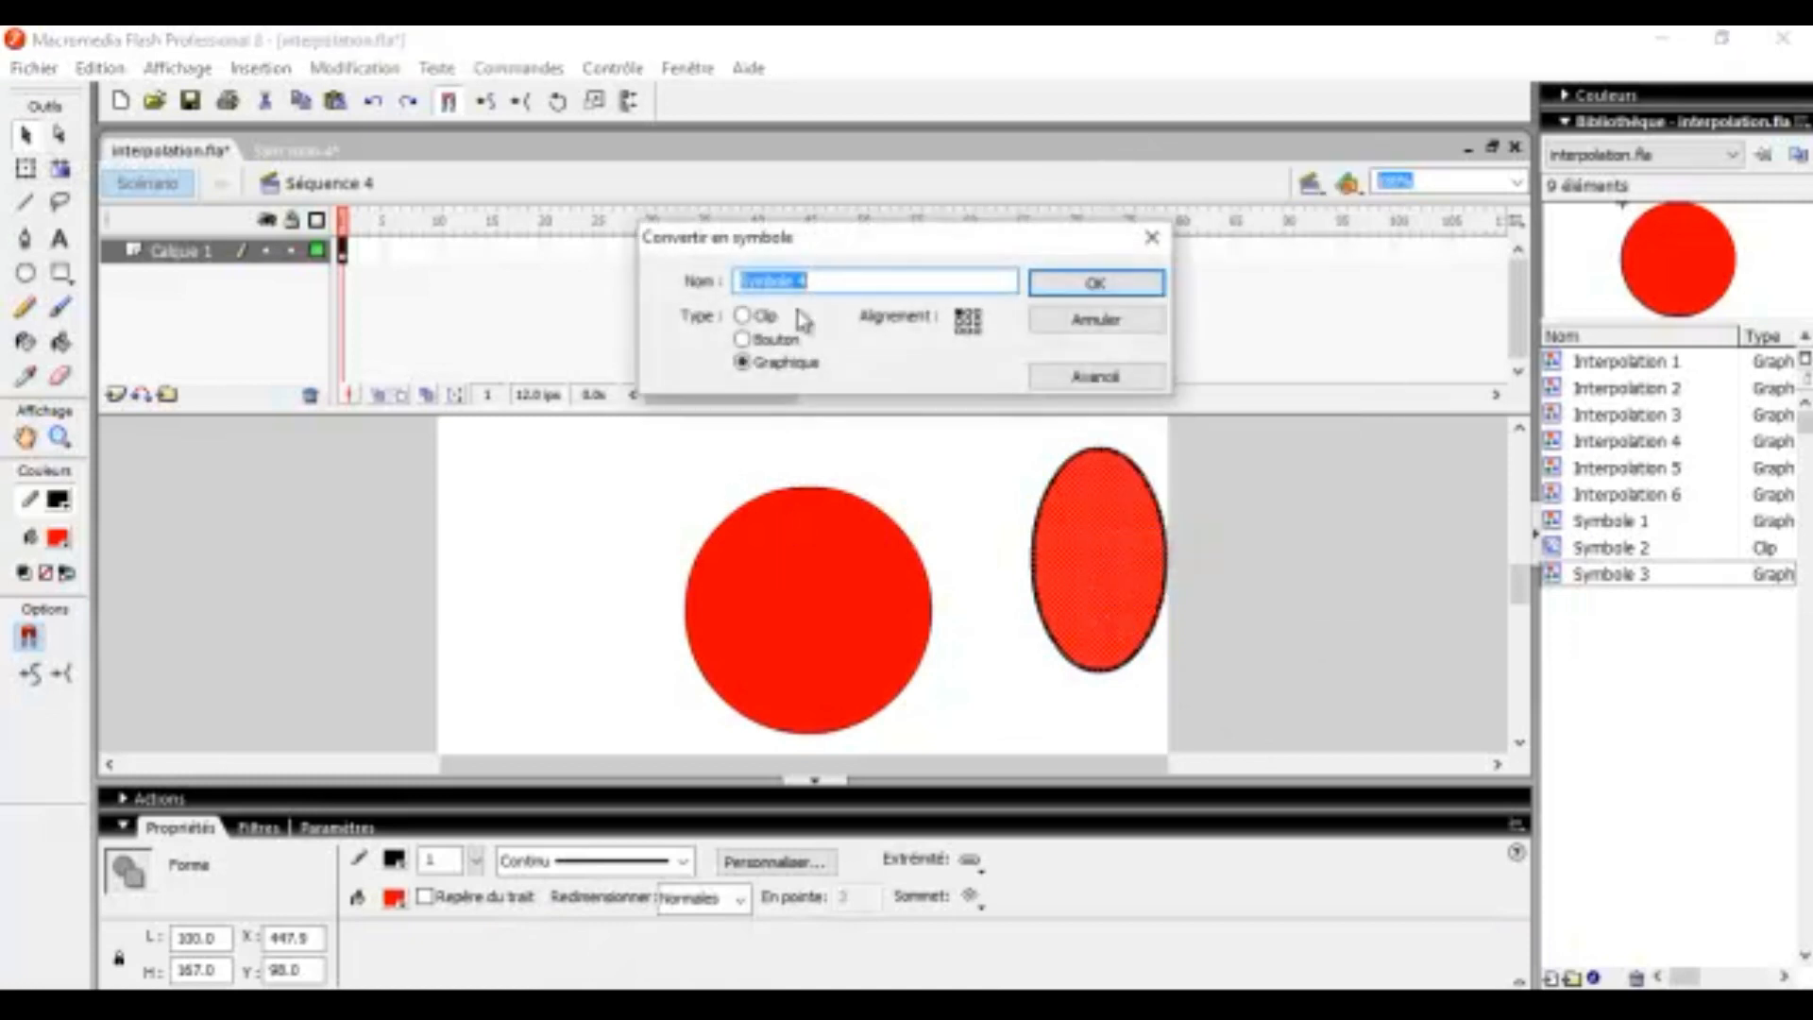
left_click(758, 319)
left_click(1077, 286)
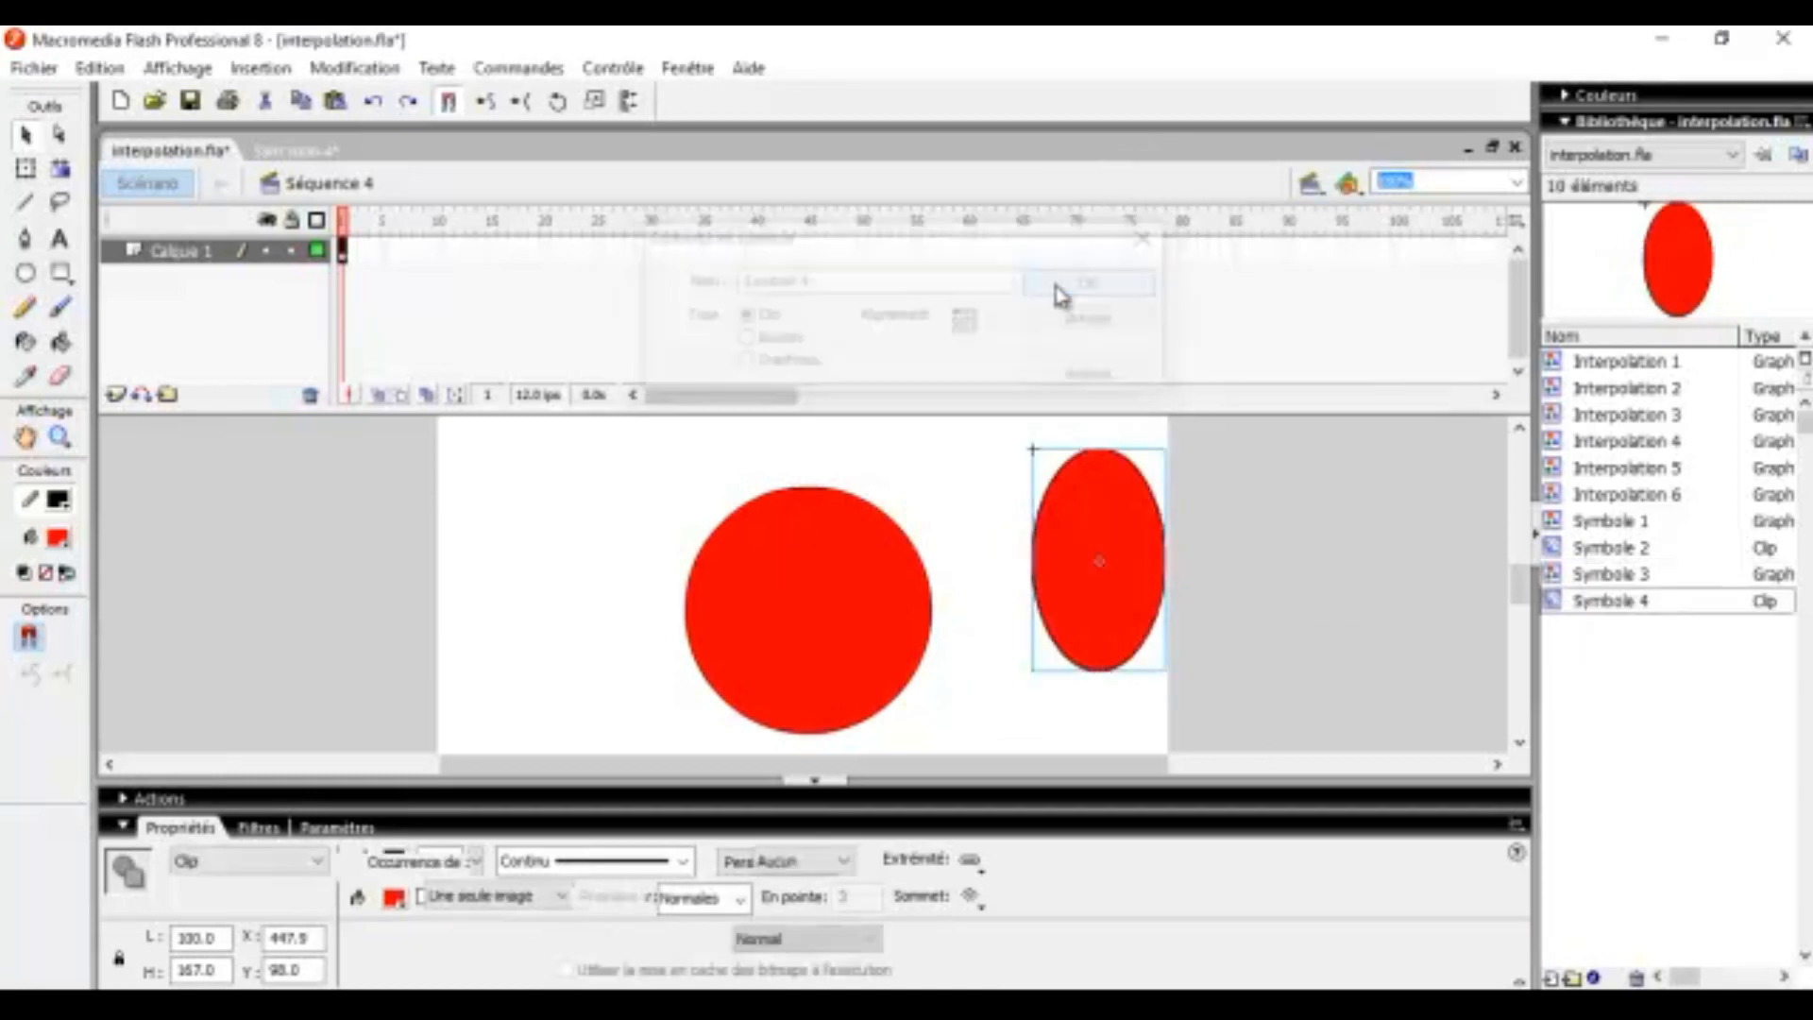
Step: Preview Symbole 3 and Symbole 4 in the library, then move the circle instance to about X 64, Y 98
left_click(1615, 576)
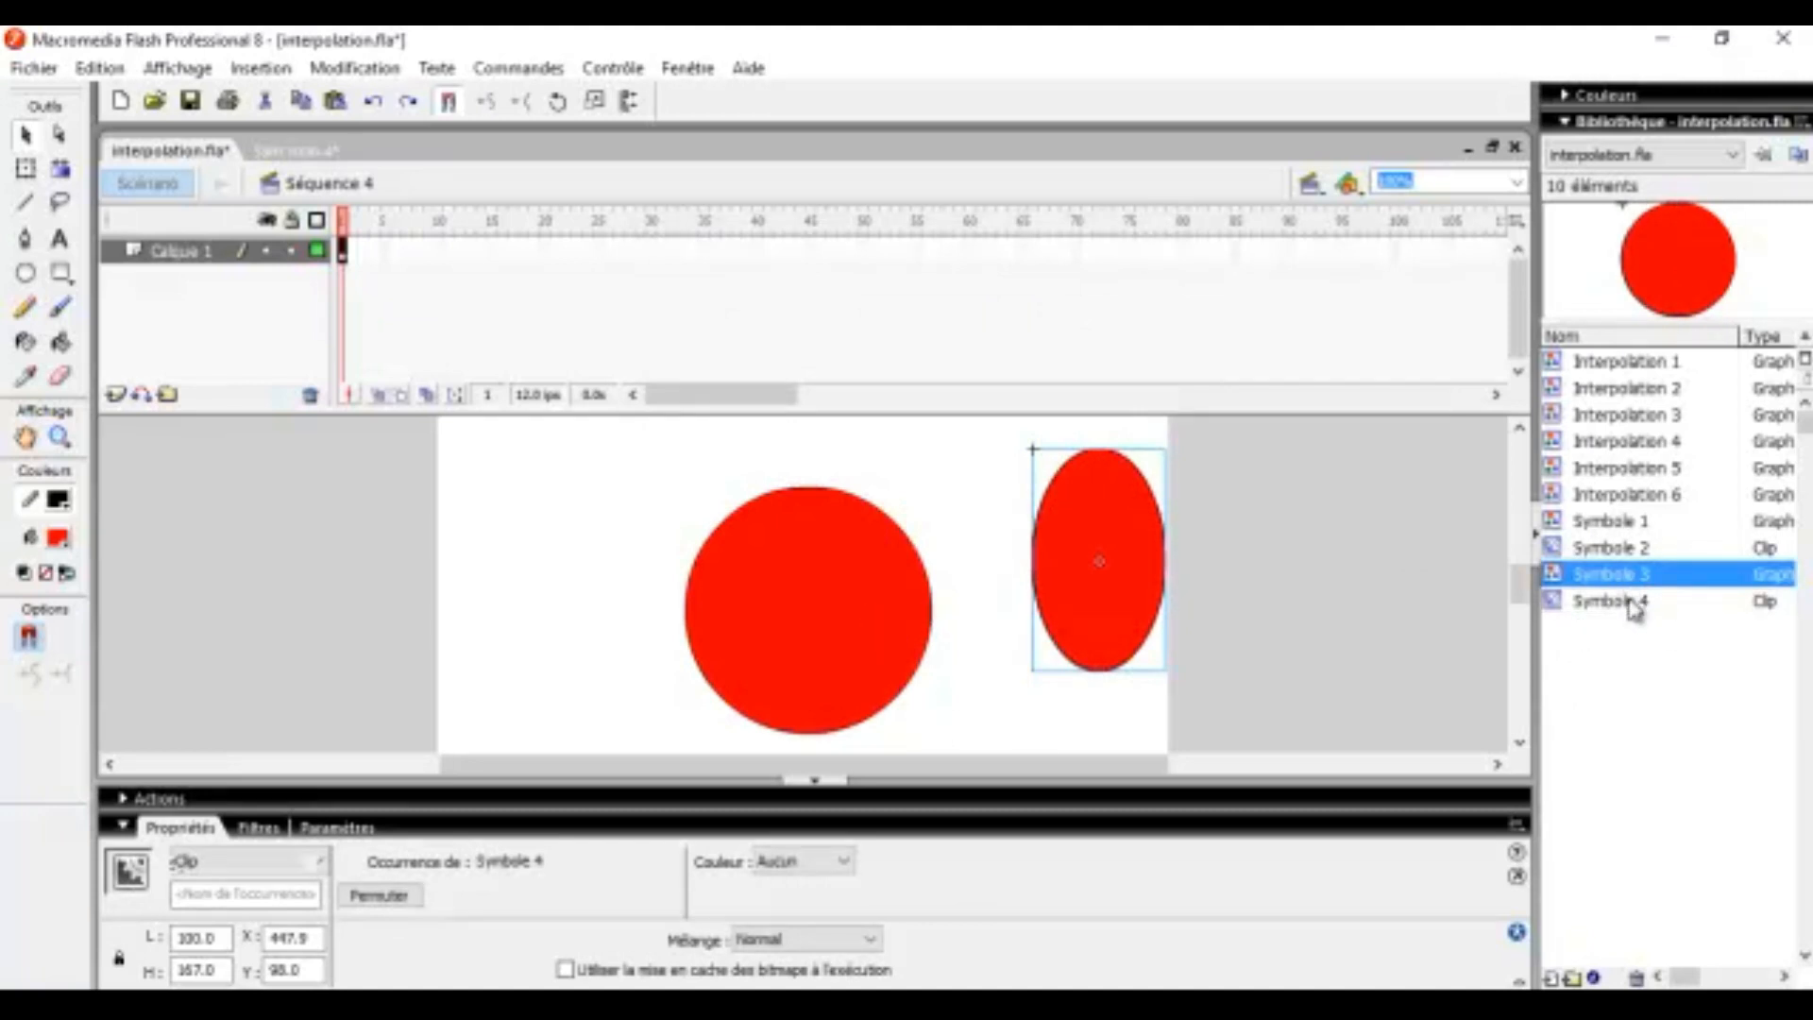
left_click(1632, 604)
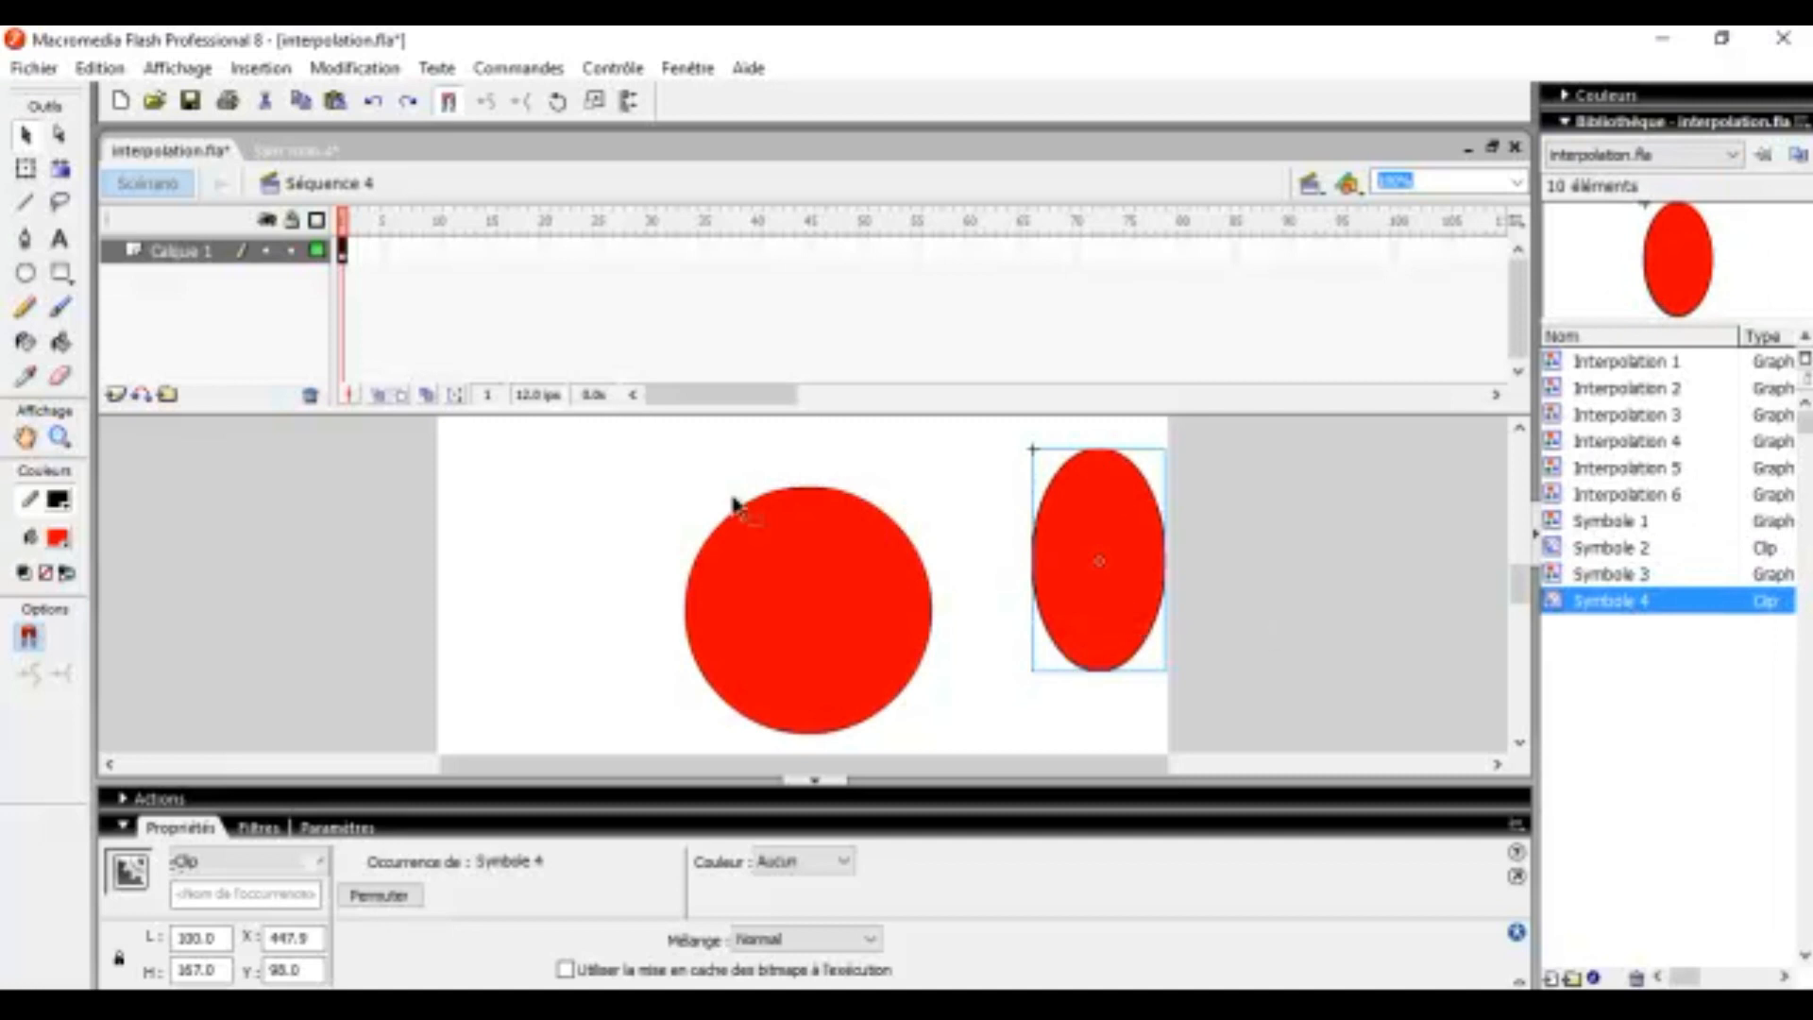
left_click(793, 607)
left_click_drag(822, 599, 662, 558)
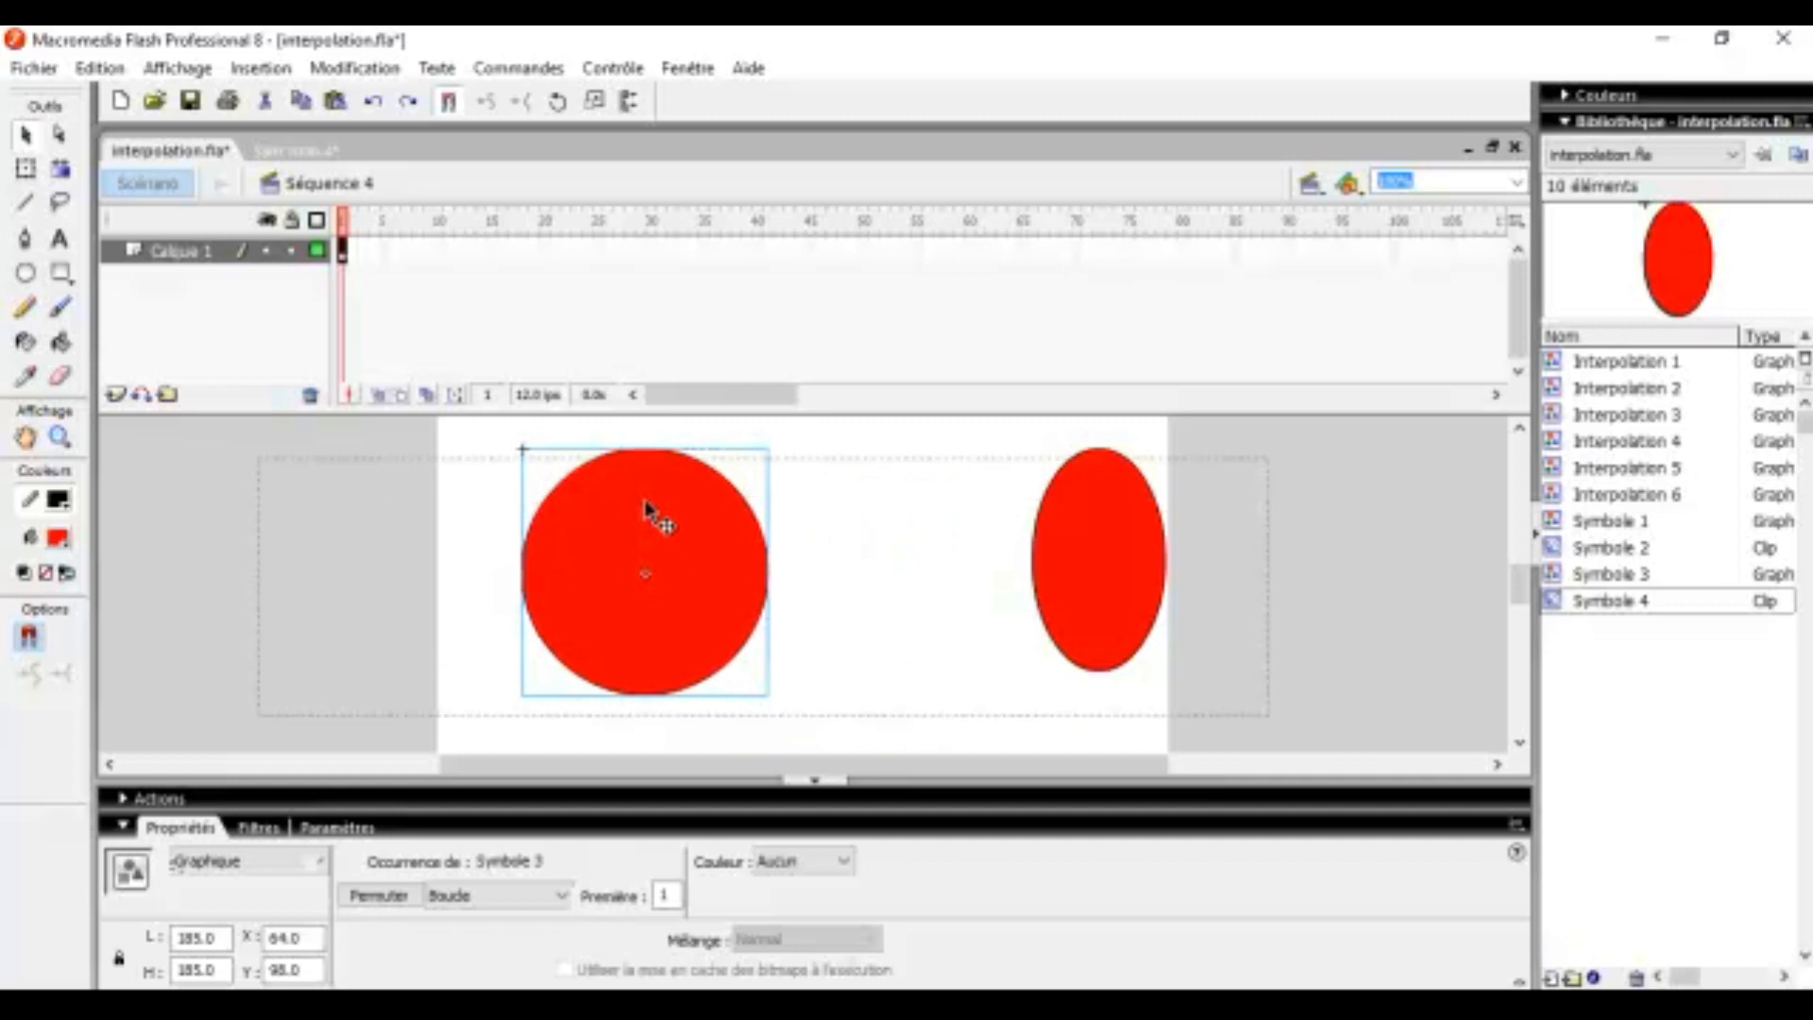
Step: Inside the circle's symbol, shift the circle slightly up and left, add a green rectangle overlapping its lower-right edge, and return to Séquence 4
double_click(647, 512)
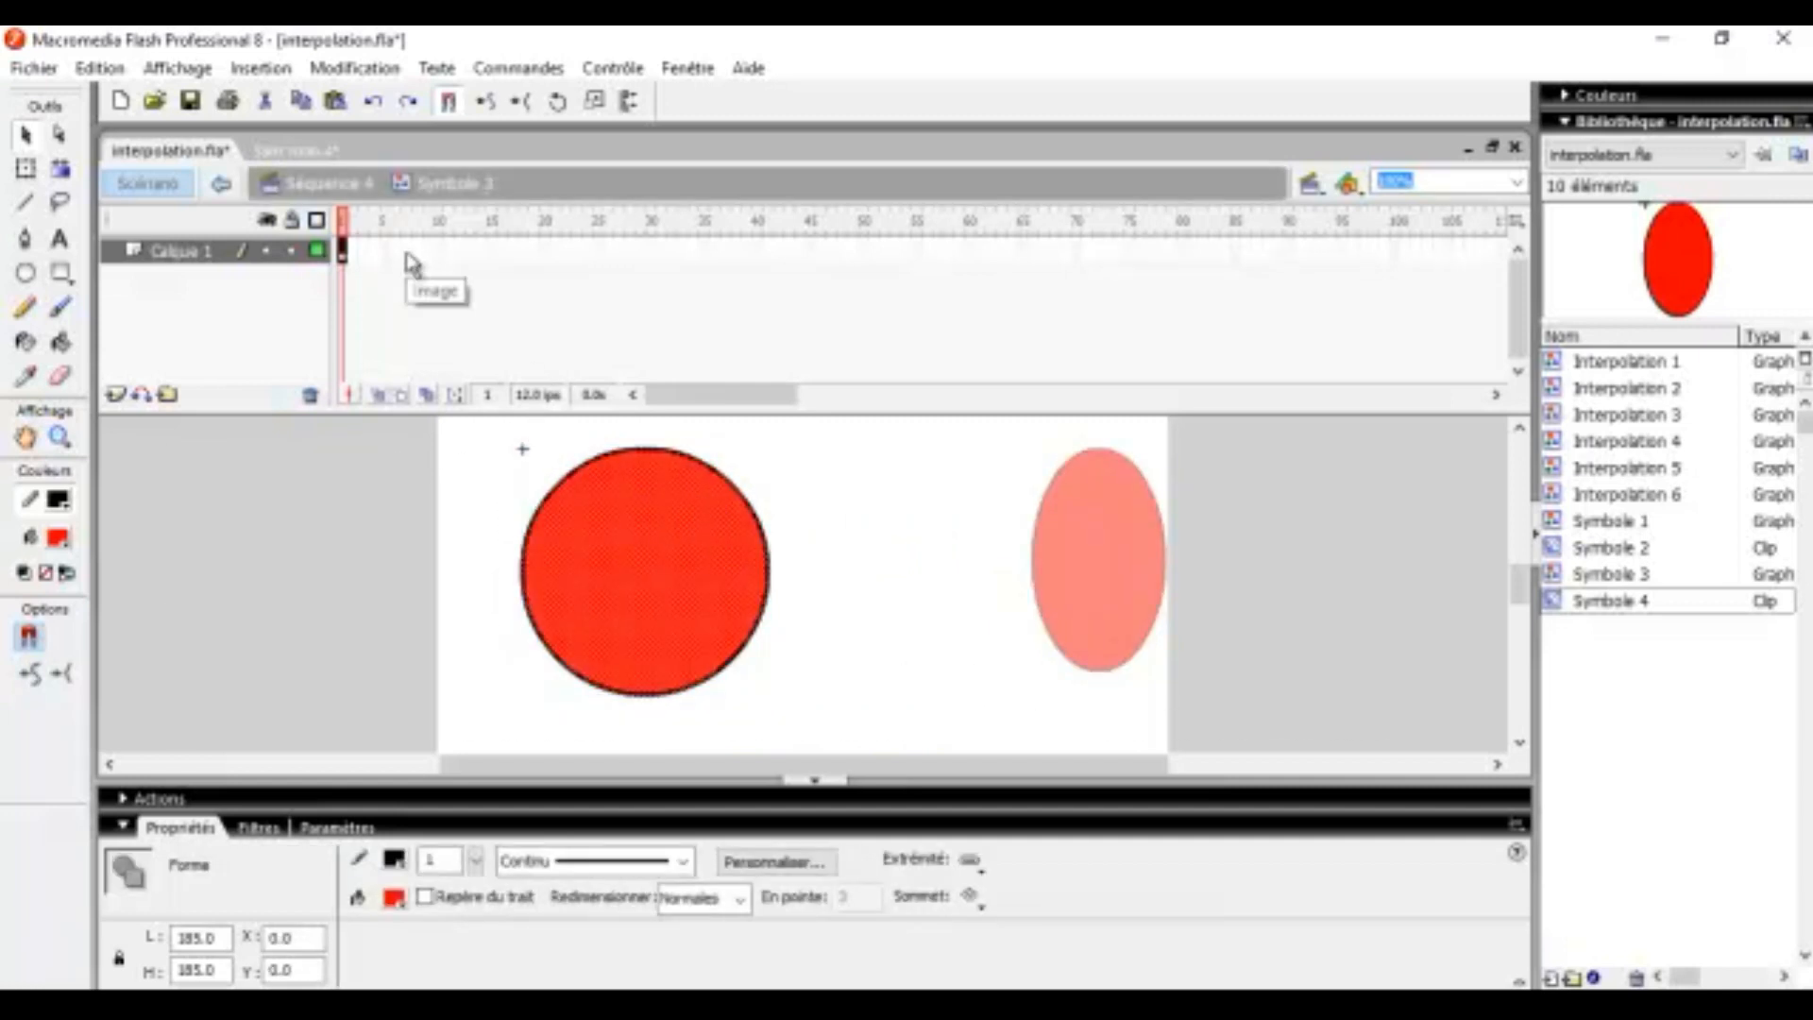
left_click_drag(655, 586, 601, 538)
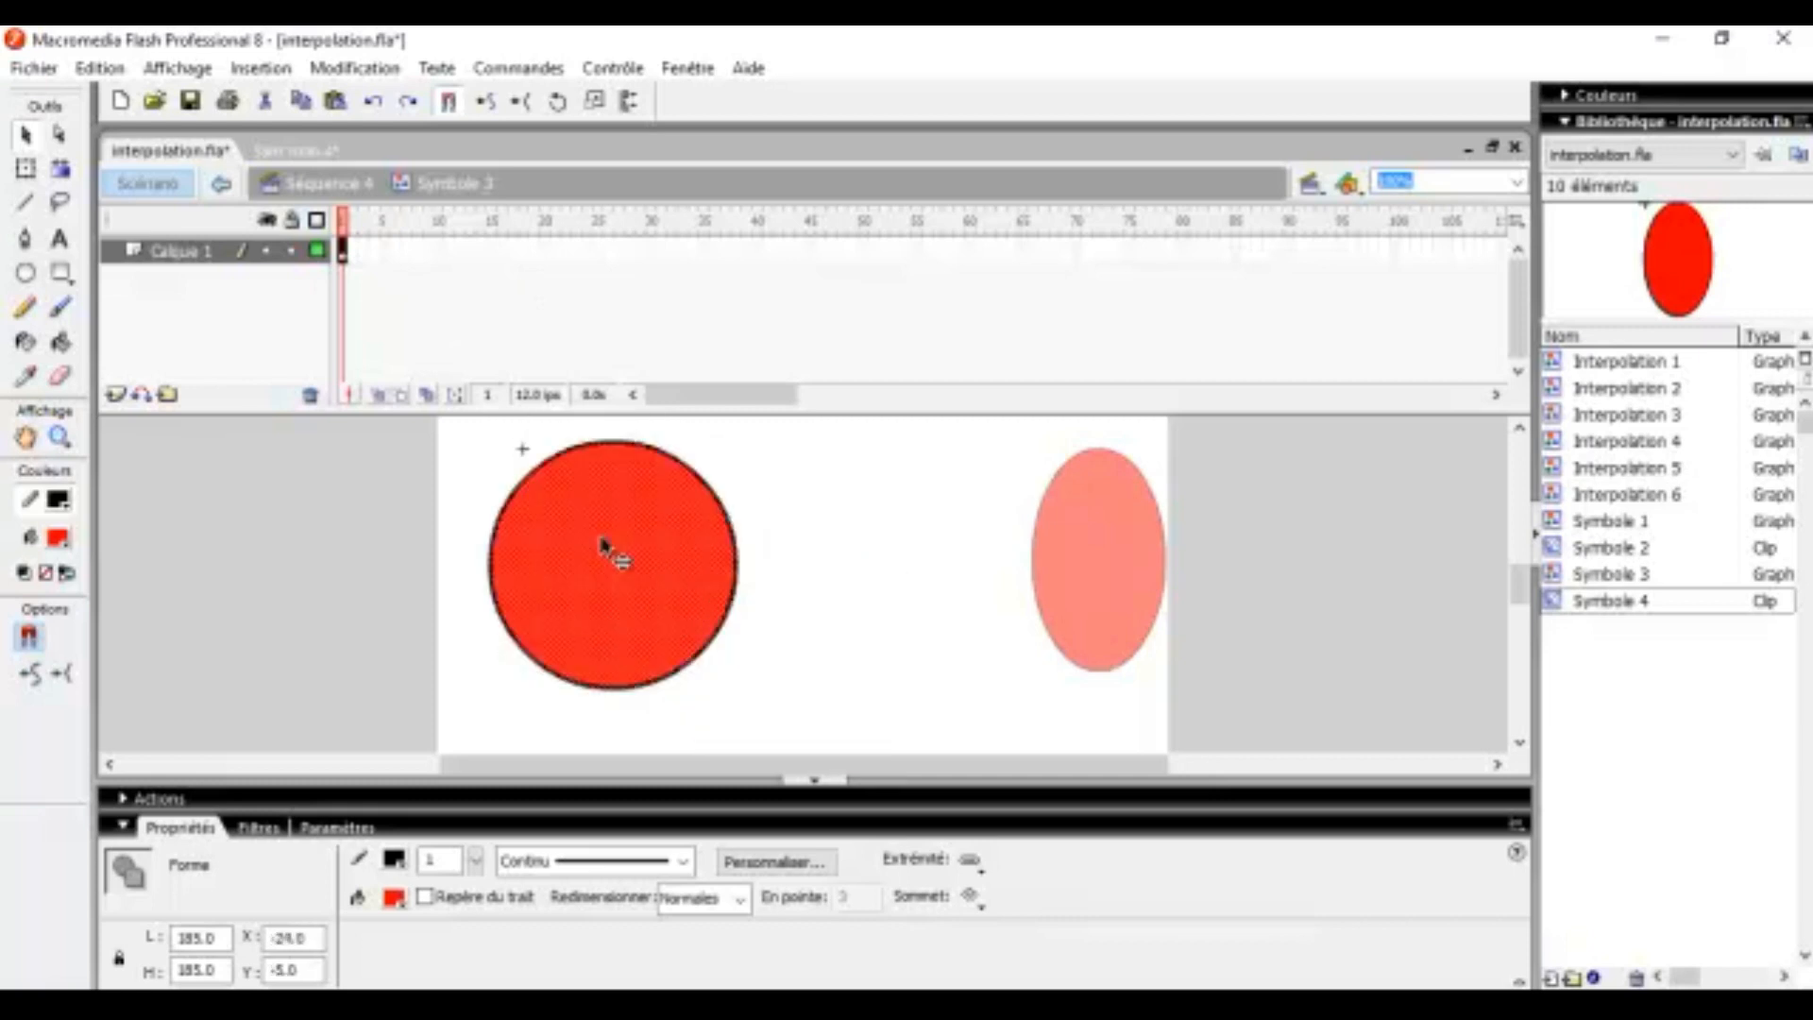
left_click(59, 273)
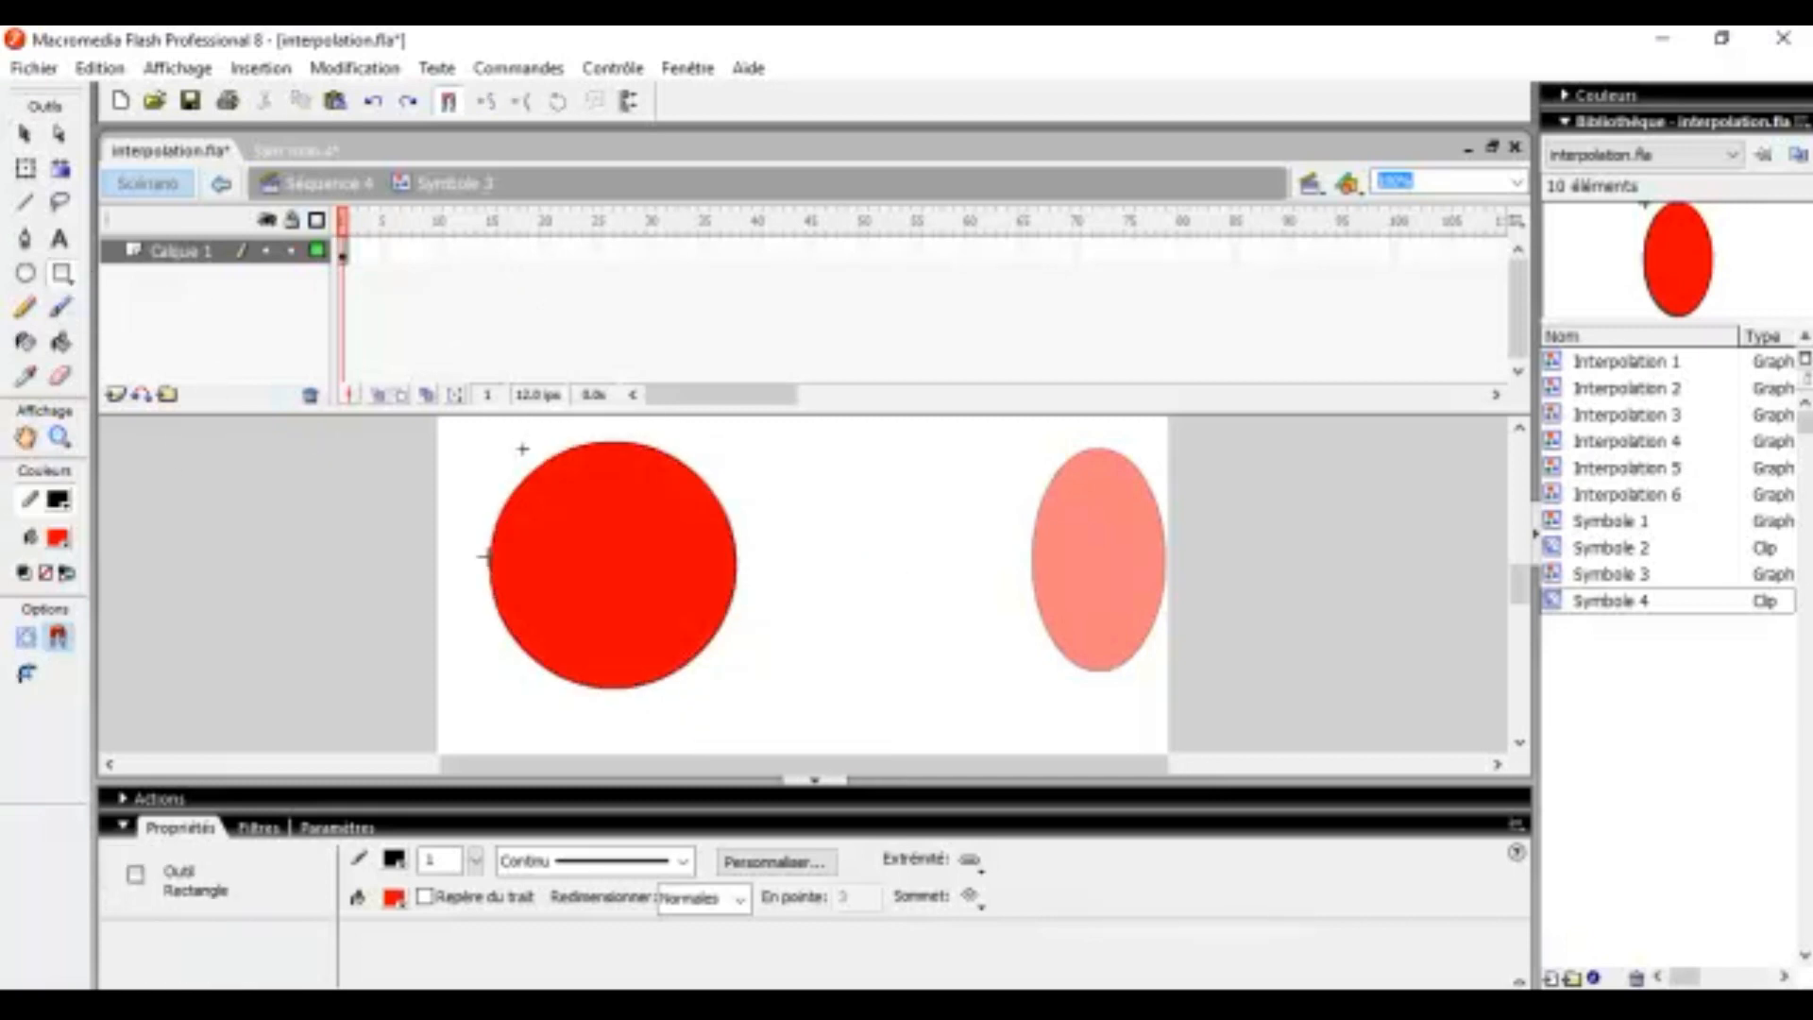
left_click(395, 905)
left_click(452, 891)
mouse_move(769, 534)
left_mouse_down()
mouse_move(668, 648)
mouse_move(671, 700)
left_mouse_up()
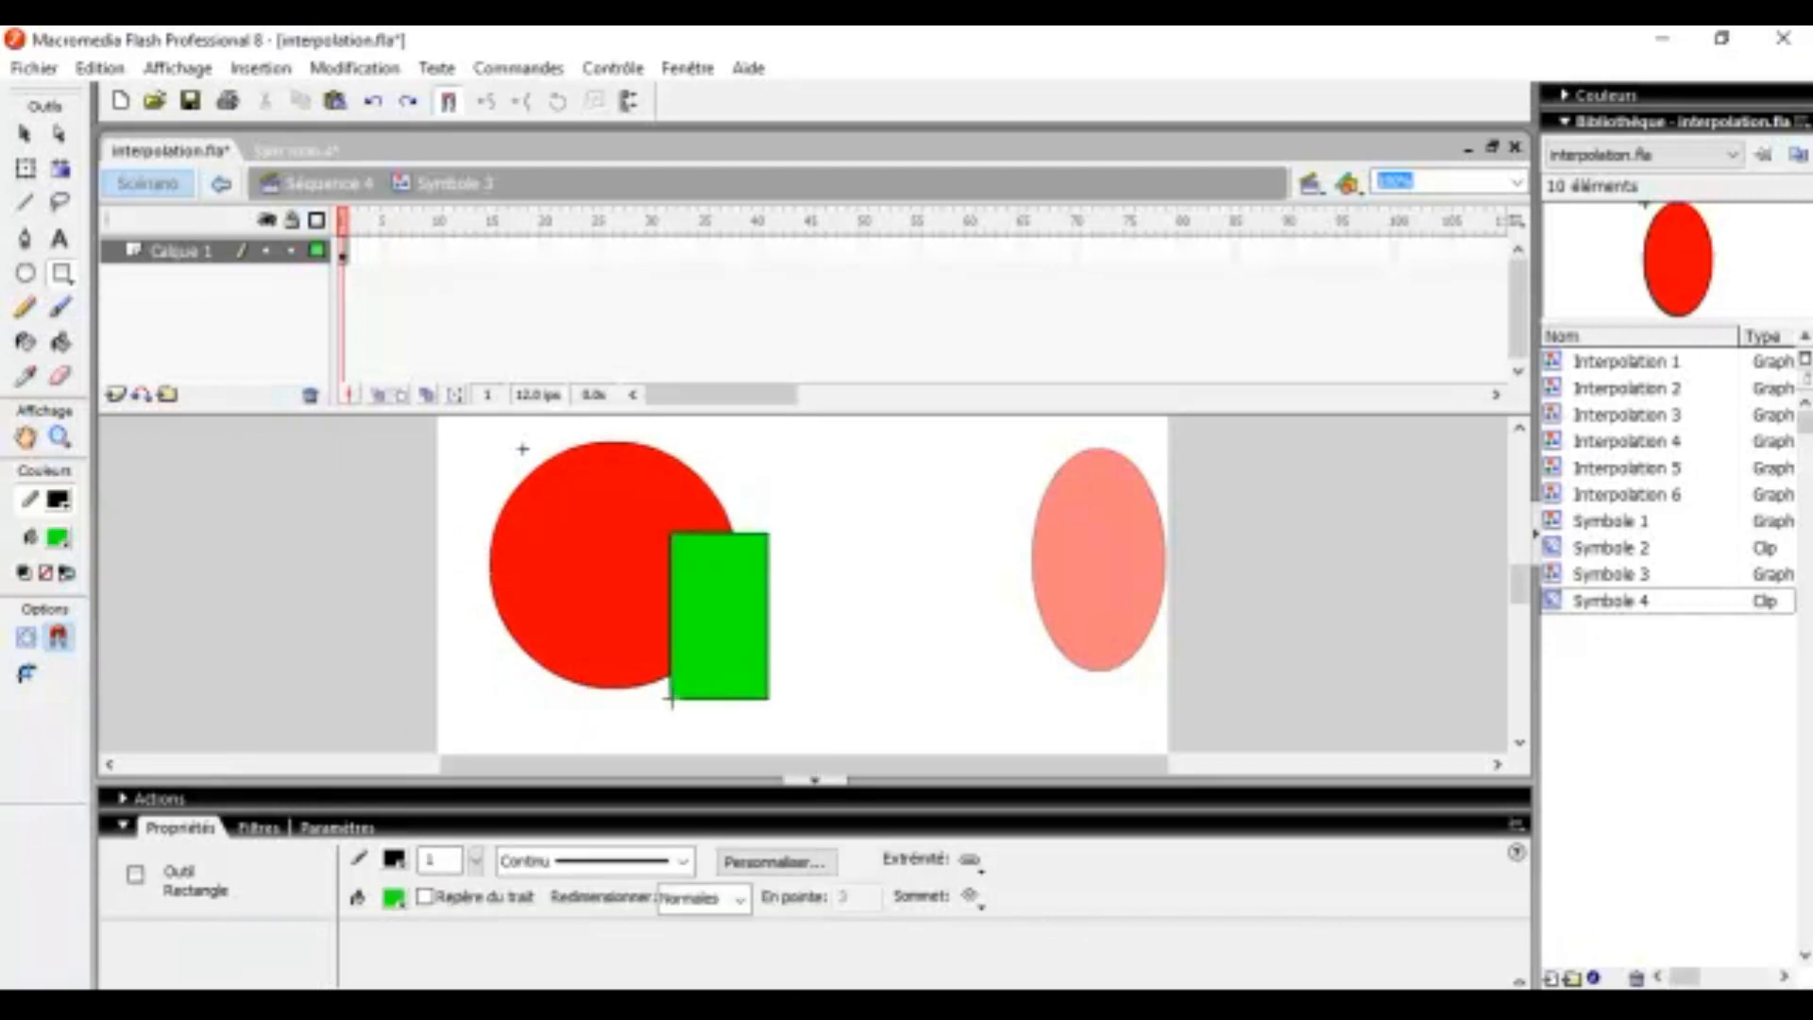
left_click(321, 184)
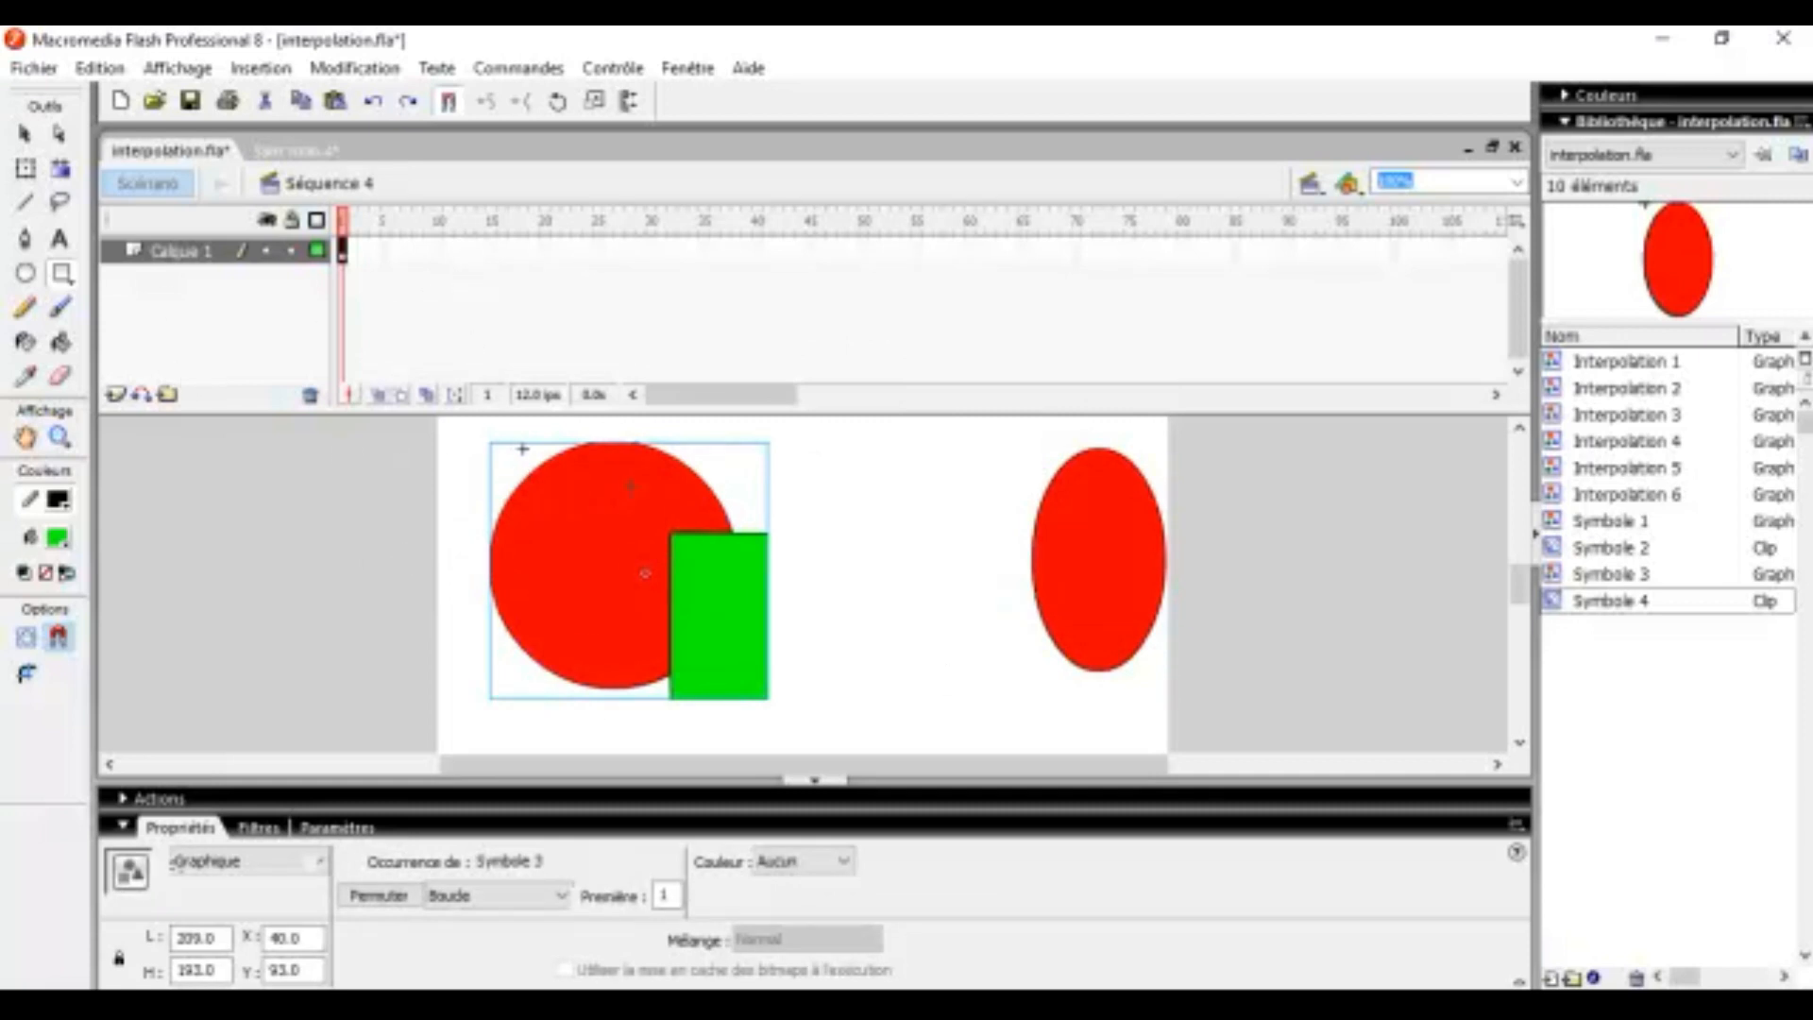
Step: In the circle's symbol, insert a keyframe at frame 20 and move the circle and rectangle there to about X 160, Y 0
left_click(26, 134)
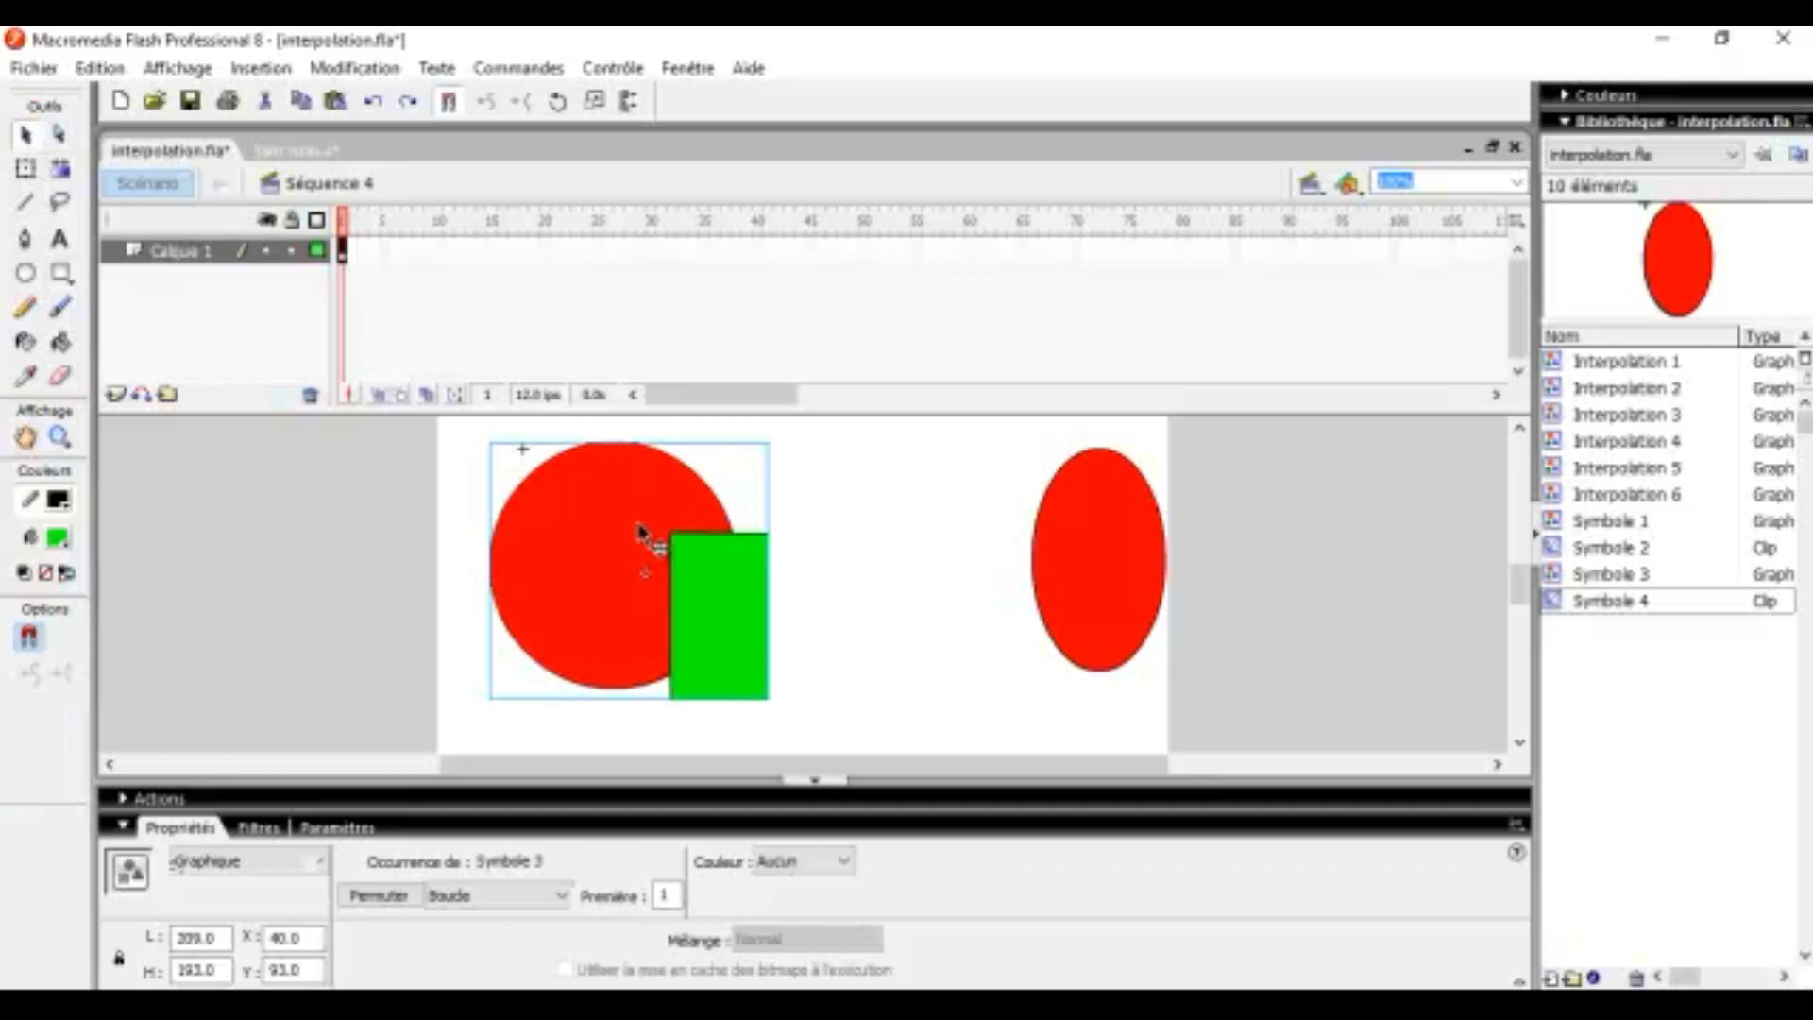
double_click(646, 565)
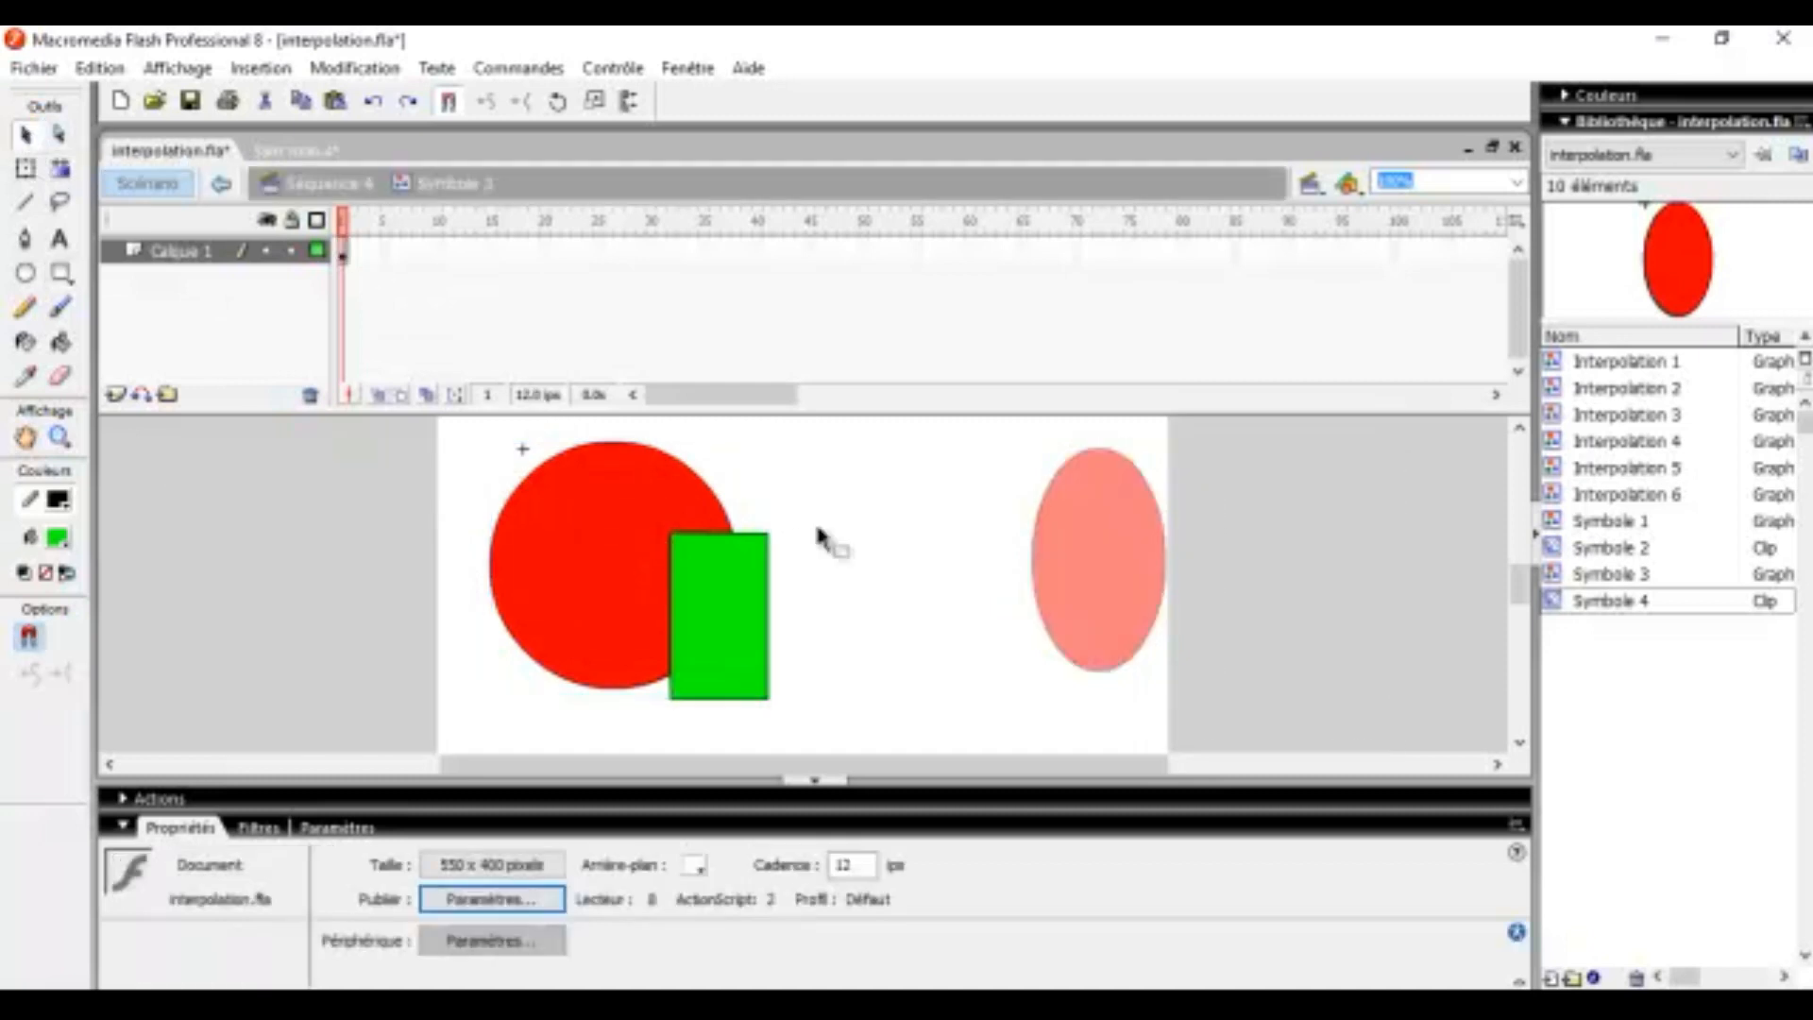
left_click(545, 250)
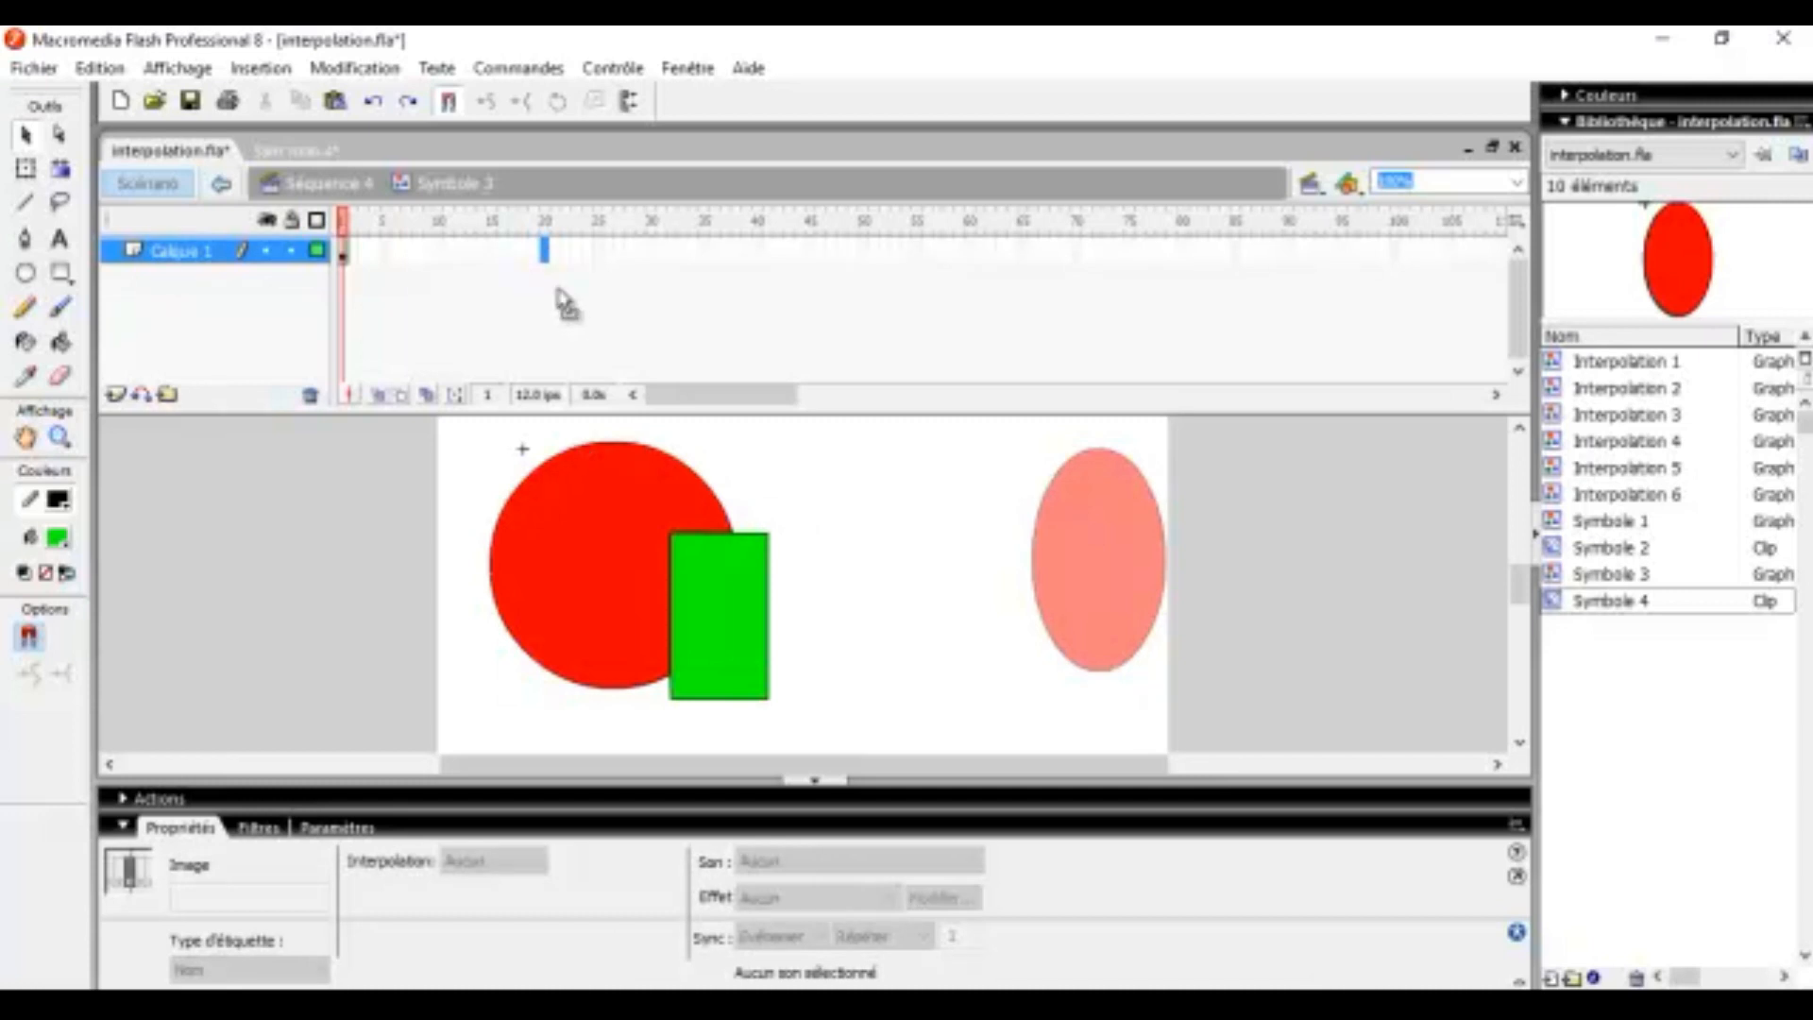
right_click(548, 251)
left_click(658, 374)
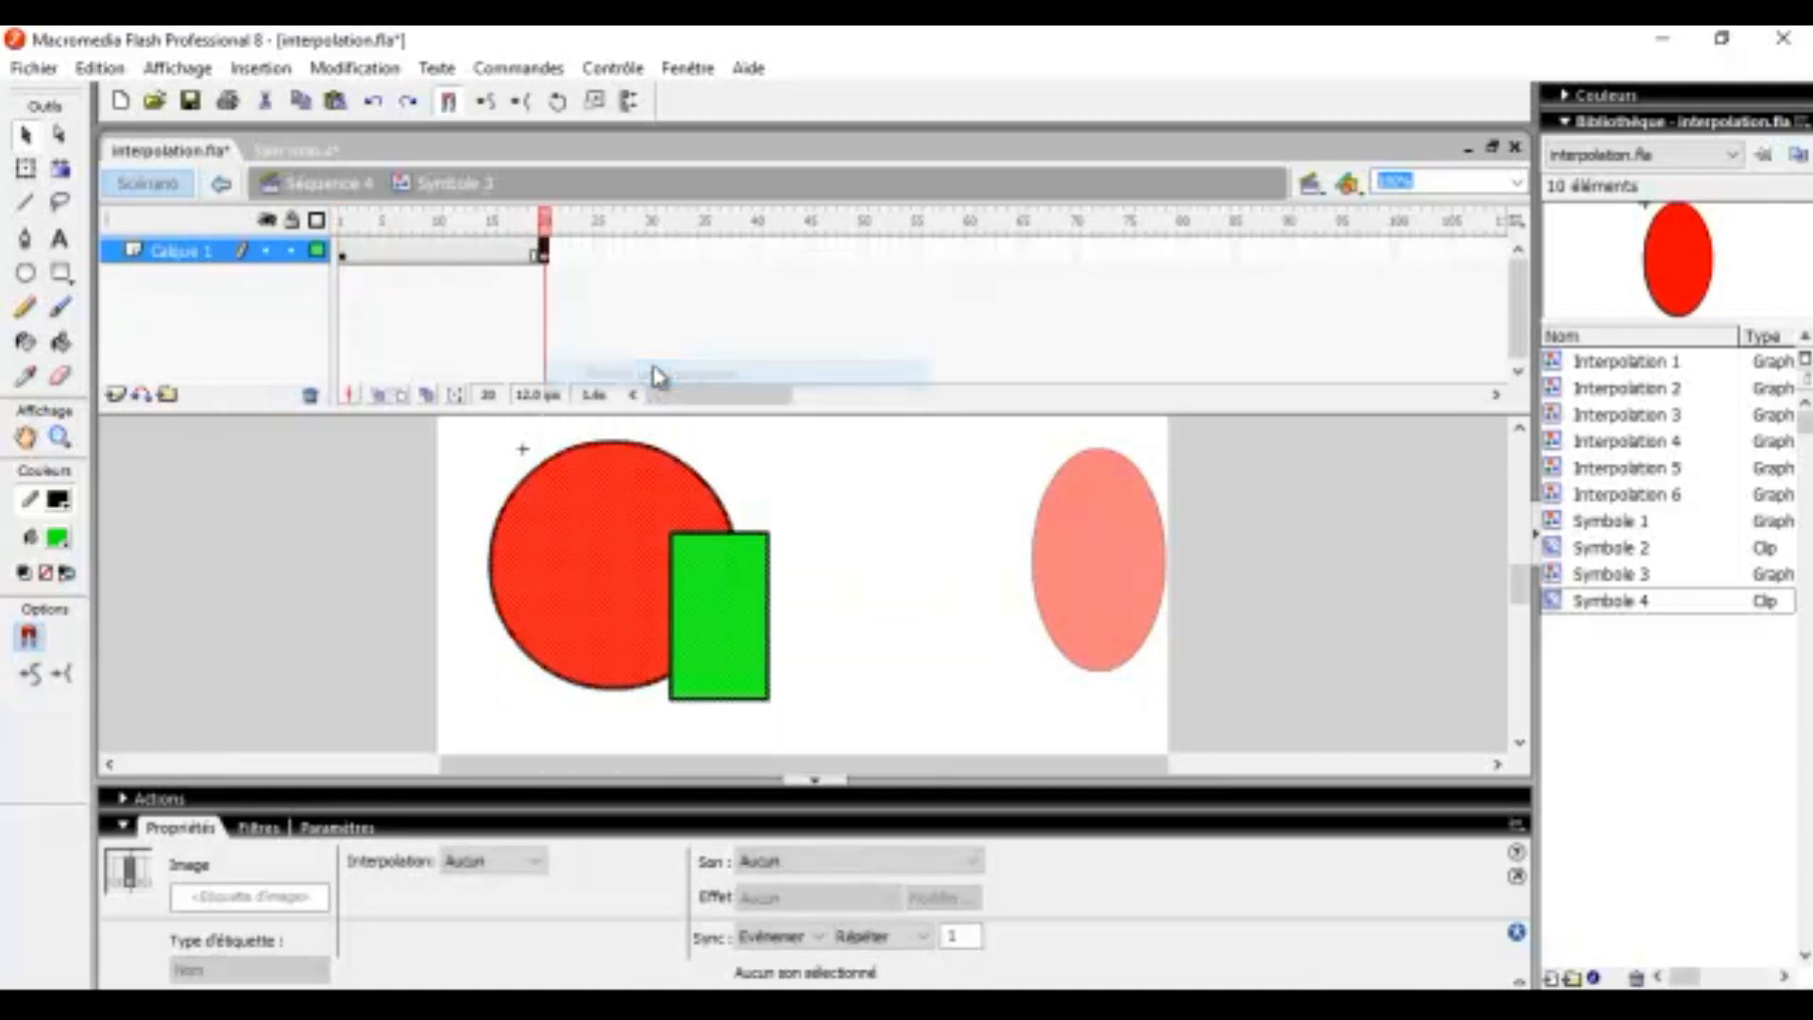
left_click(621, 512)
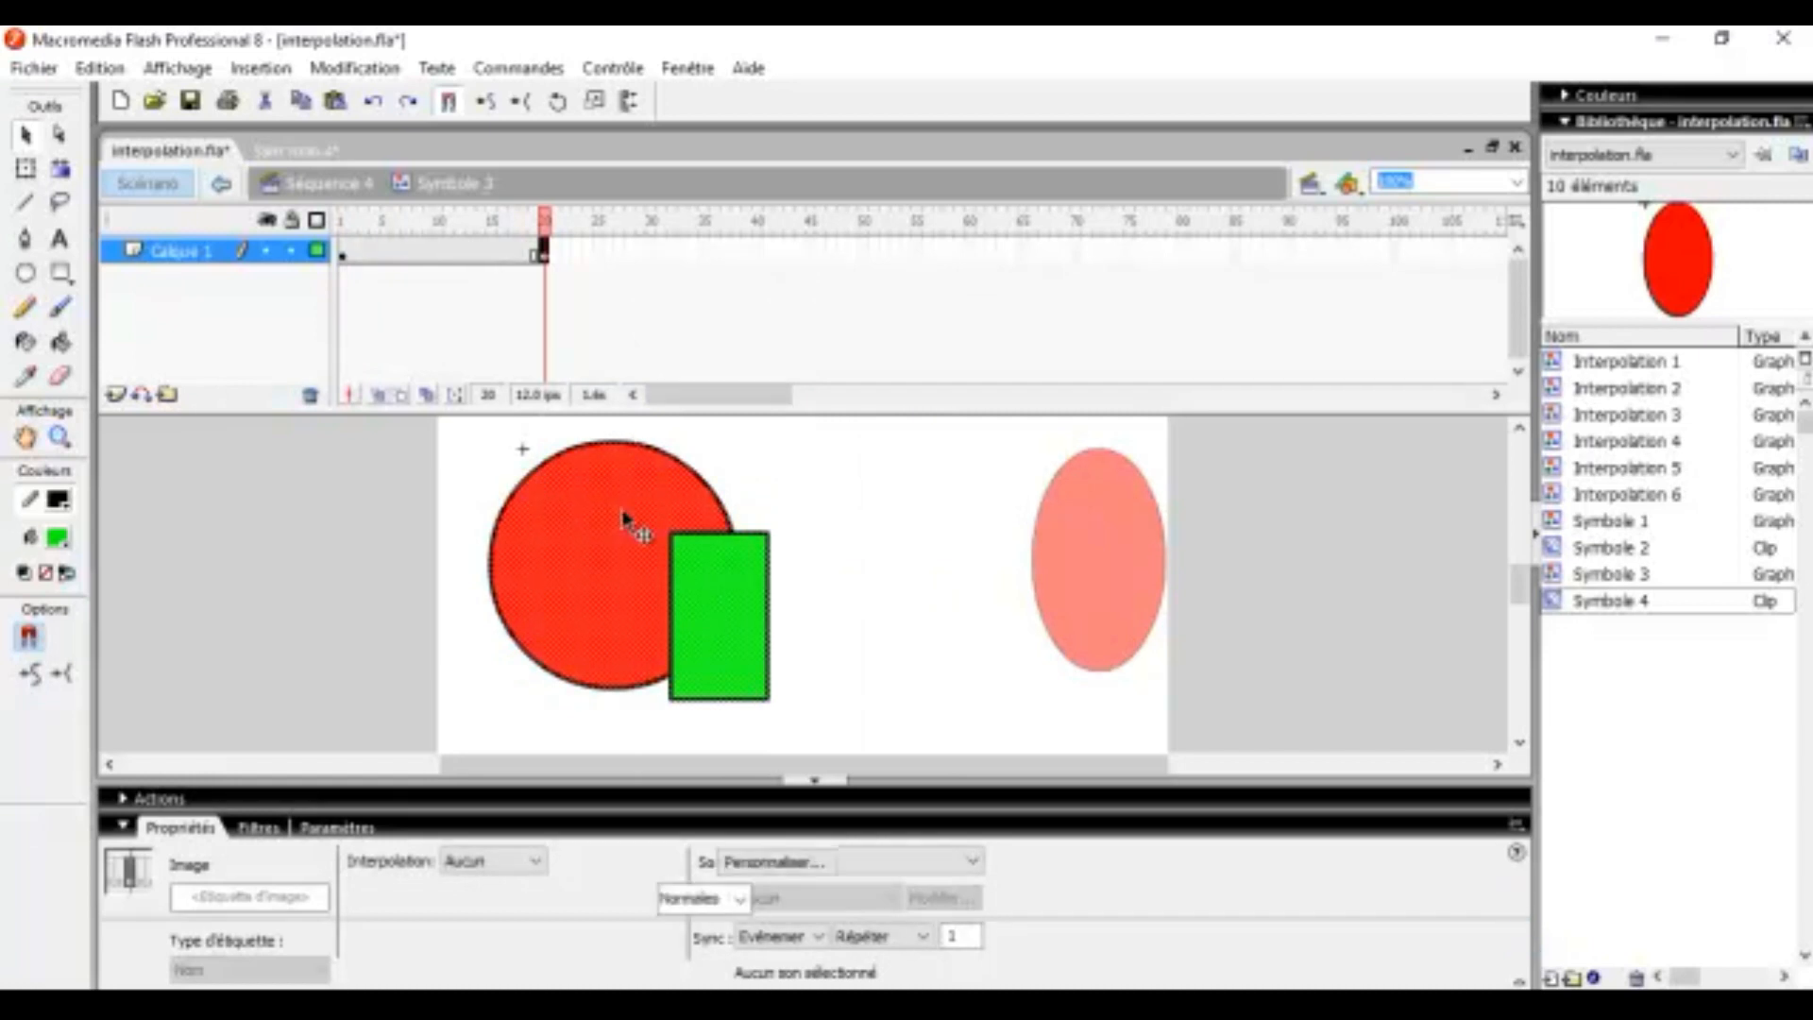
left_click_drag(621, 512, 864, 517)
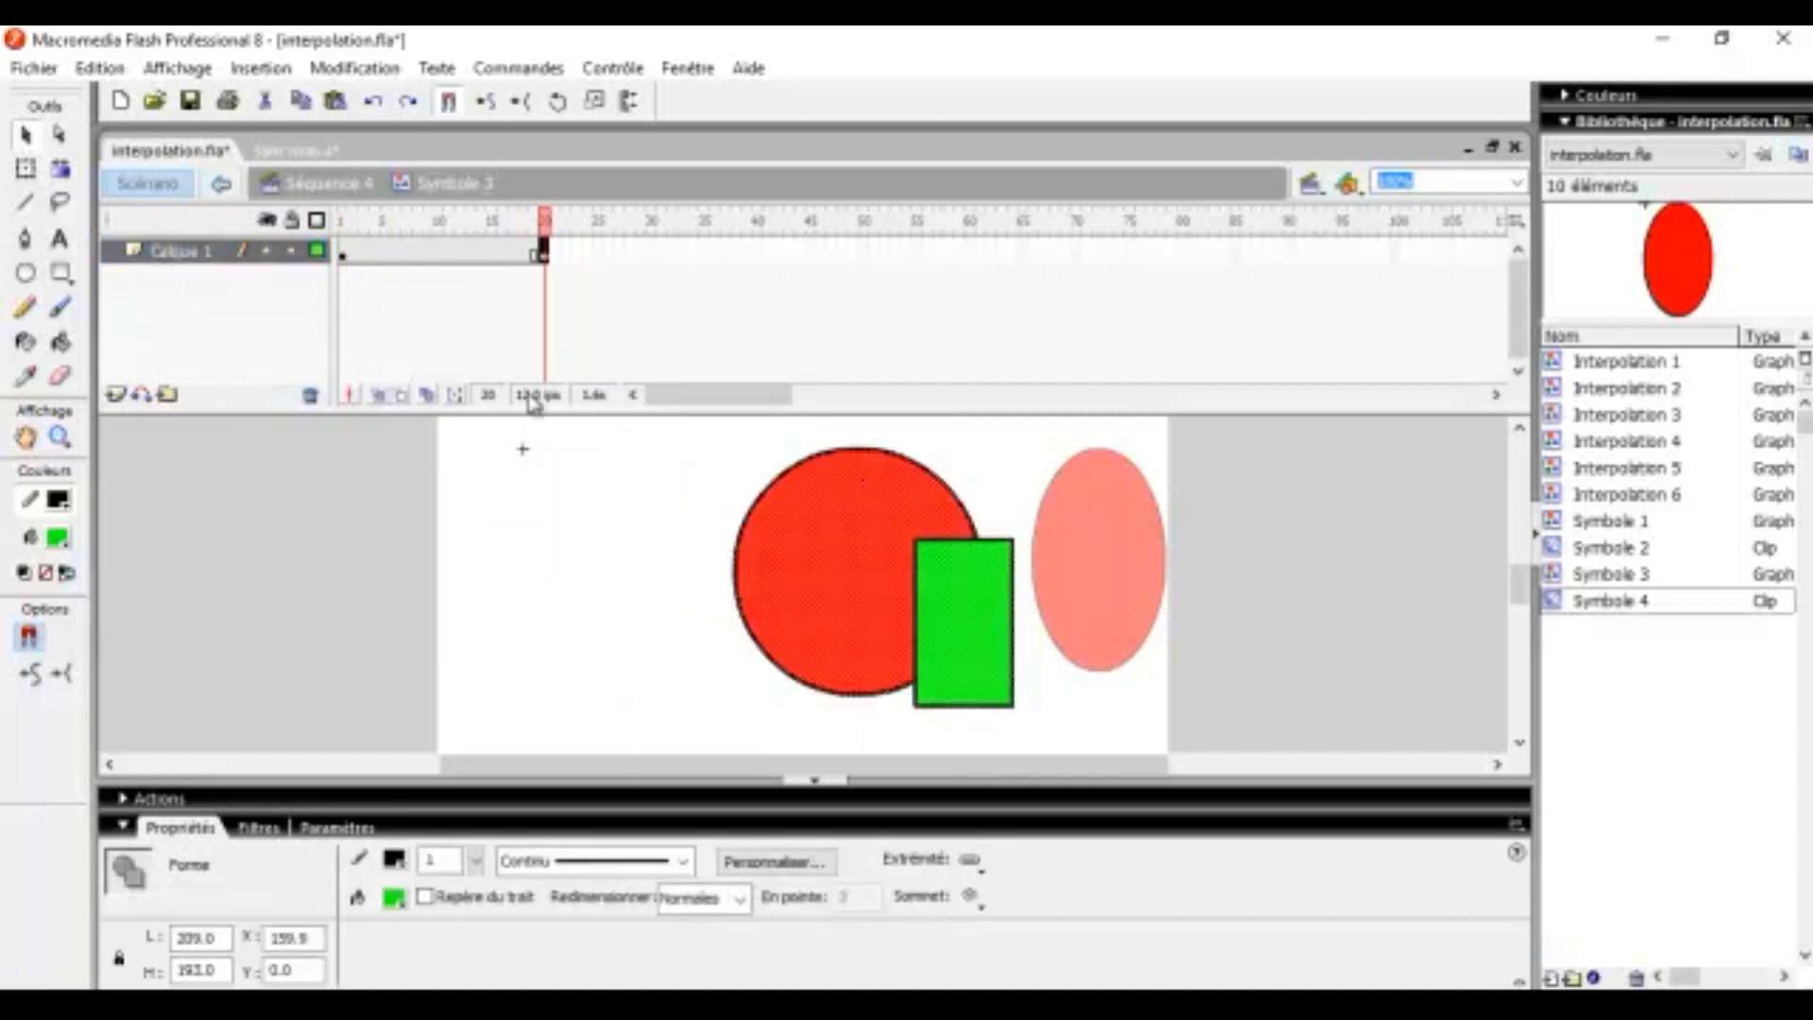
Step: Create a motion tween between the circle symbol's two keyframes and play it on the timeline
left_click(451, 251)
right_click(455, 253)
left_click(534, 257)
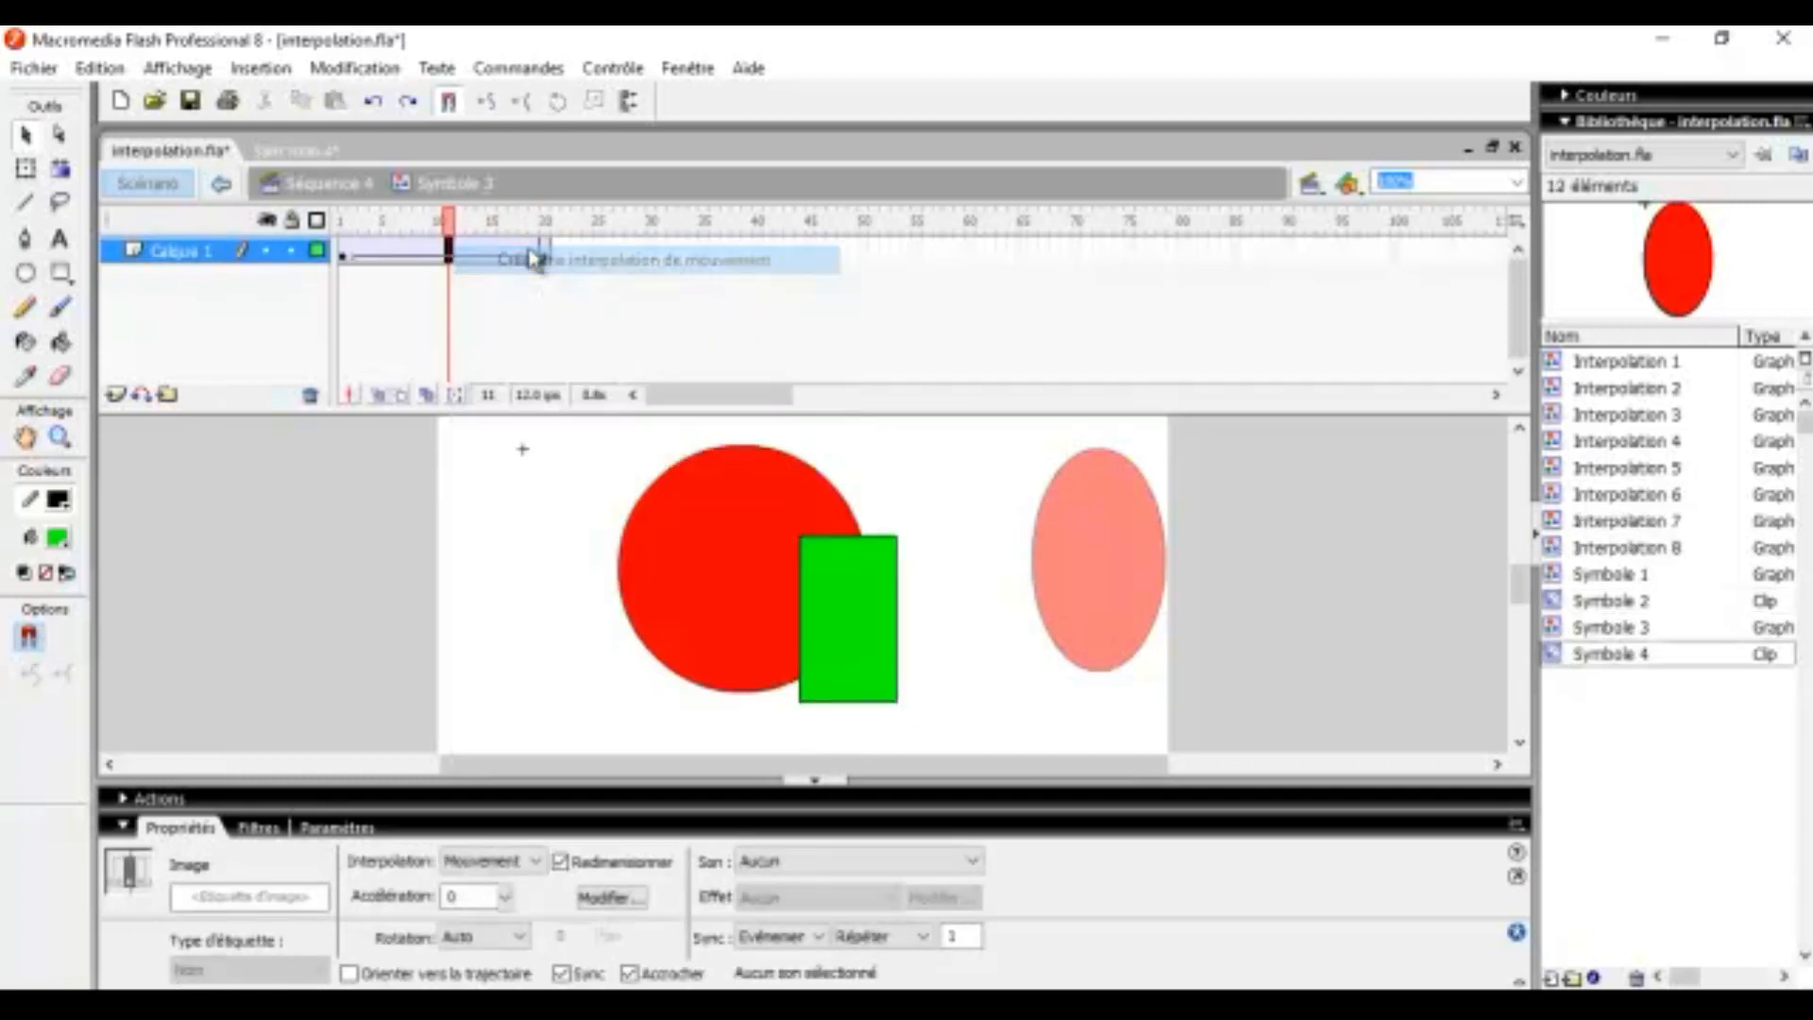
key("Return")
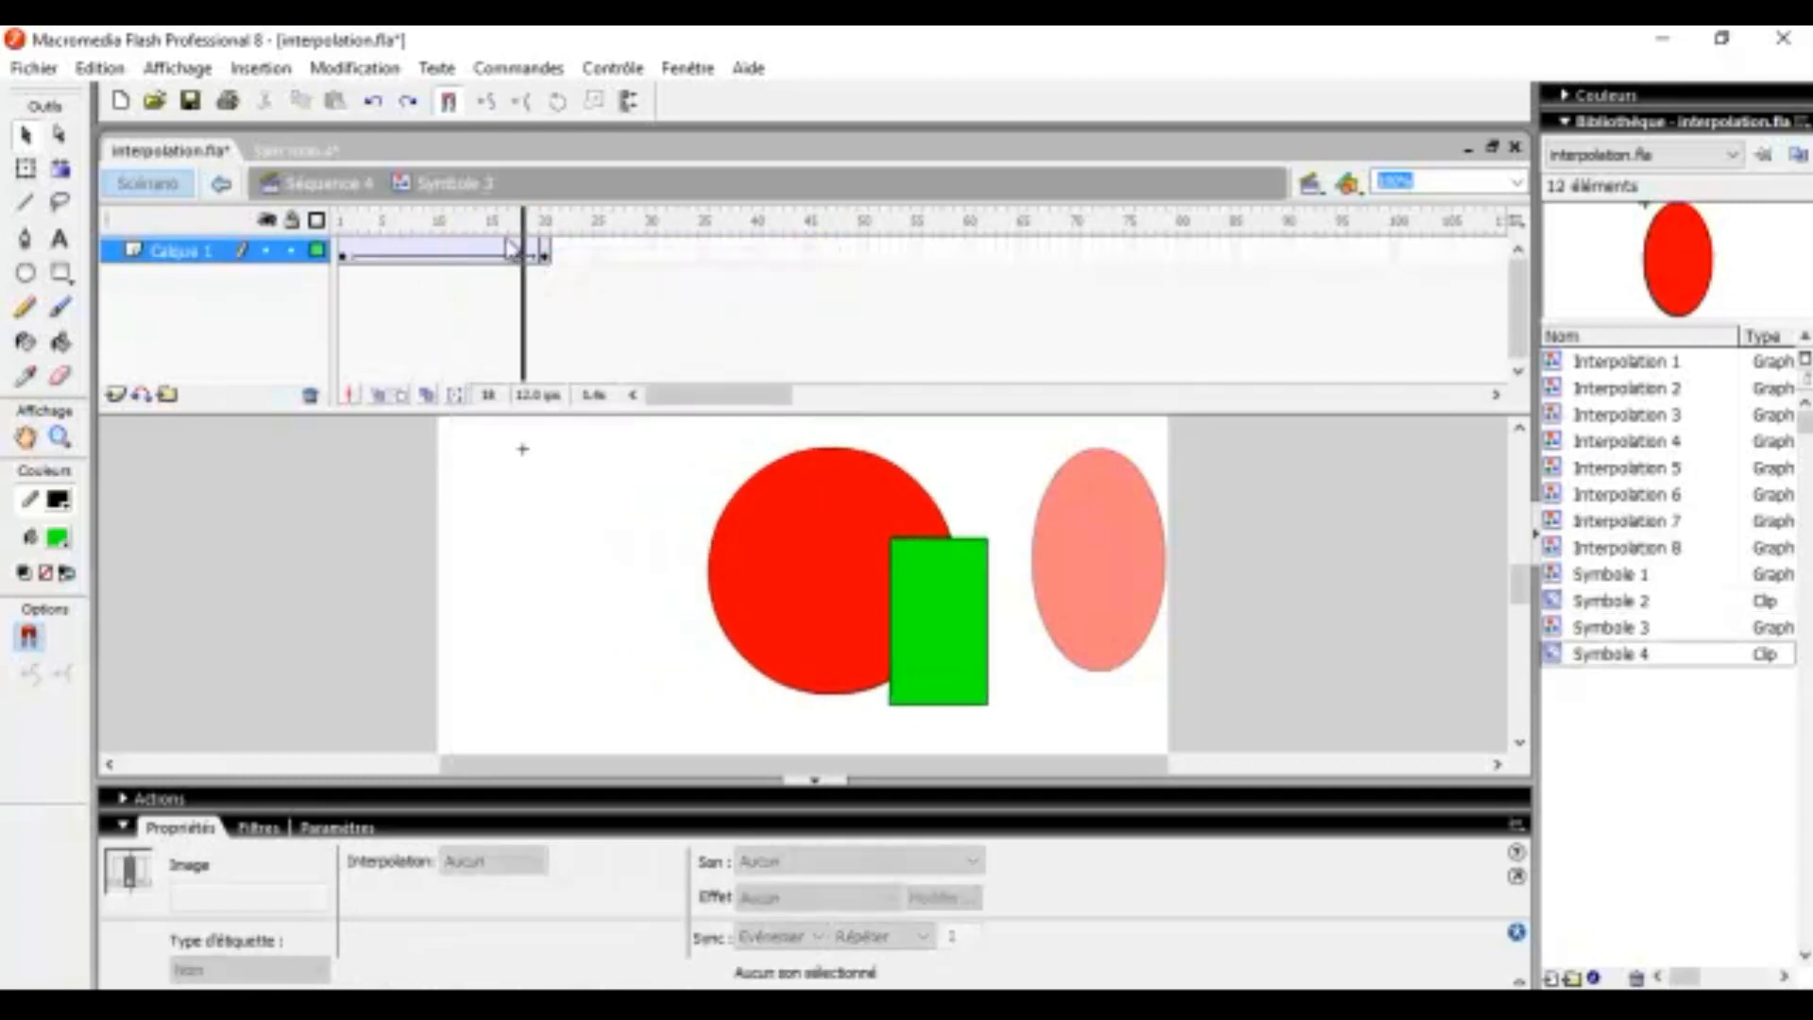
key("Return")
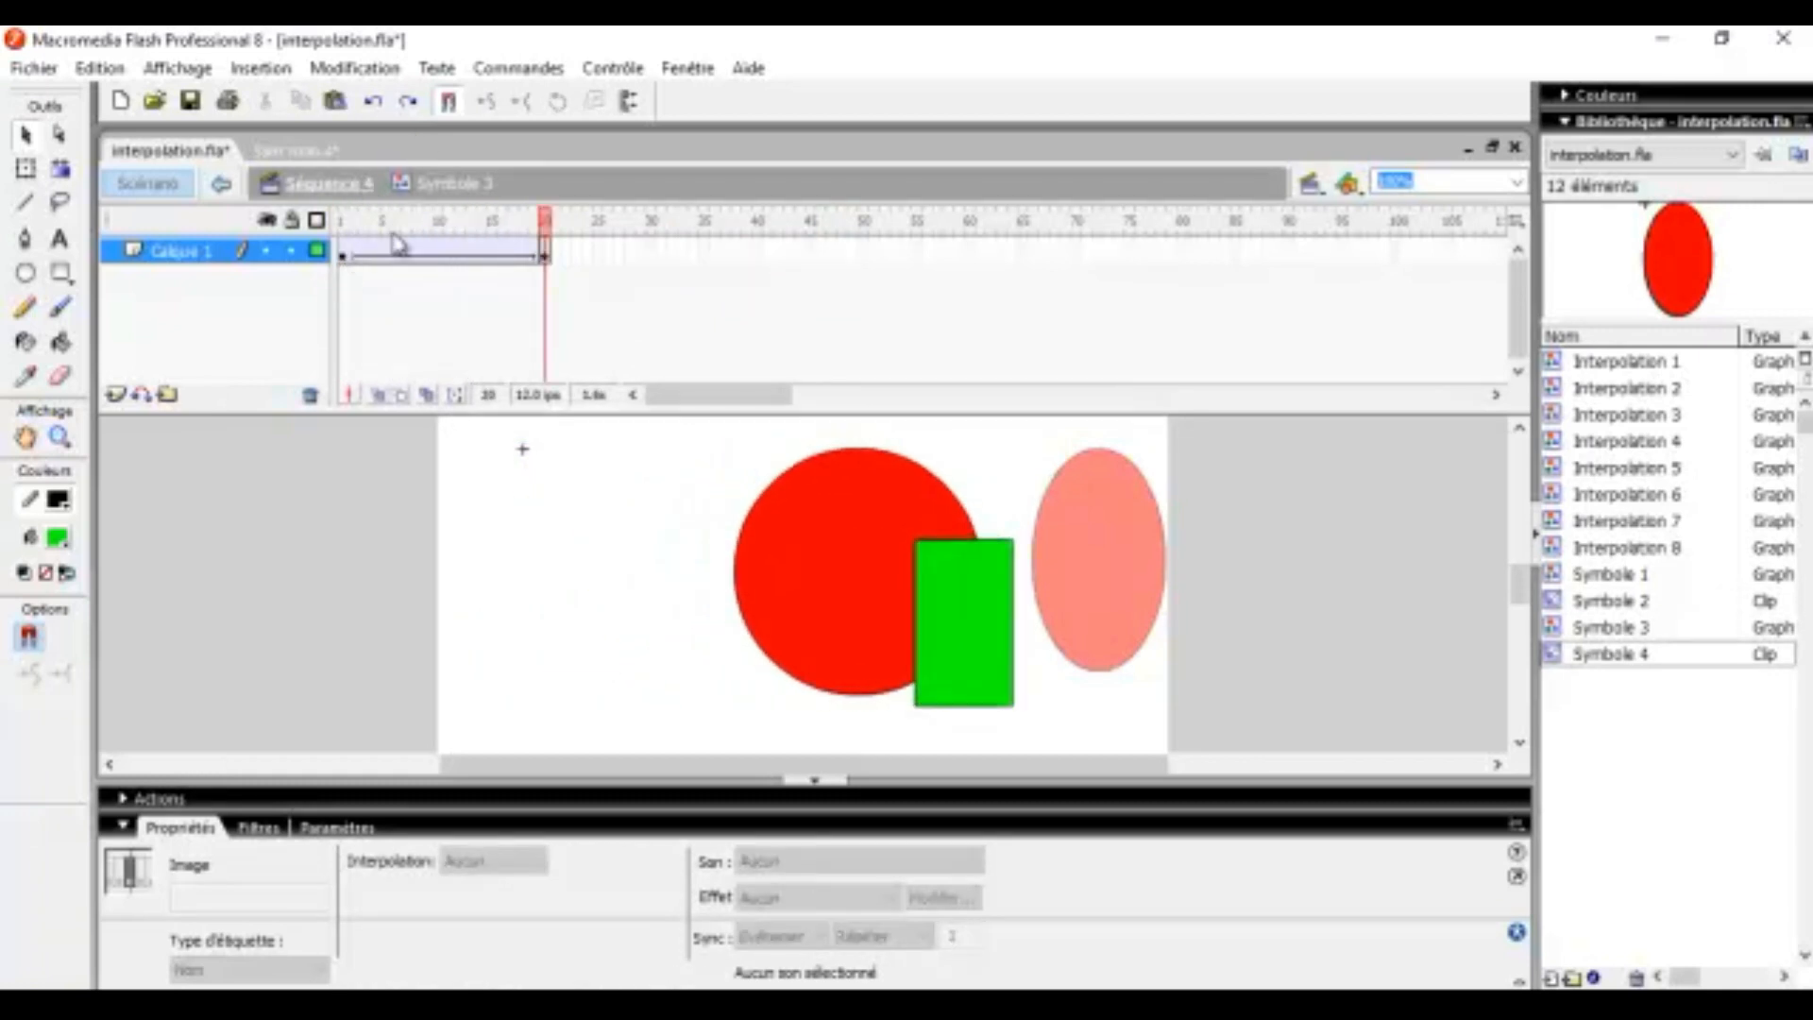
Step: Return to Séquence 4, test the scene, and close the preview
left_click(346, 187)
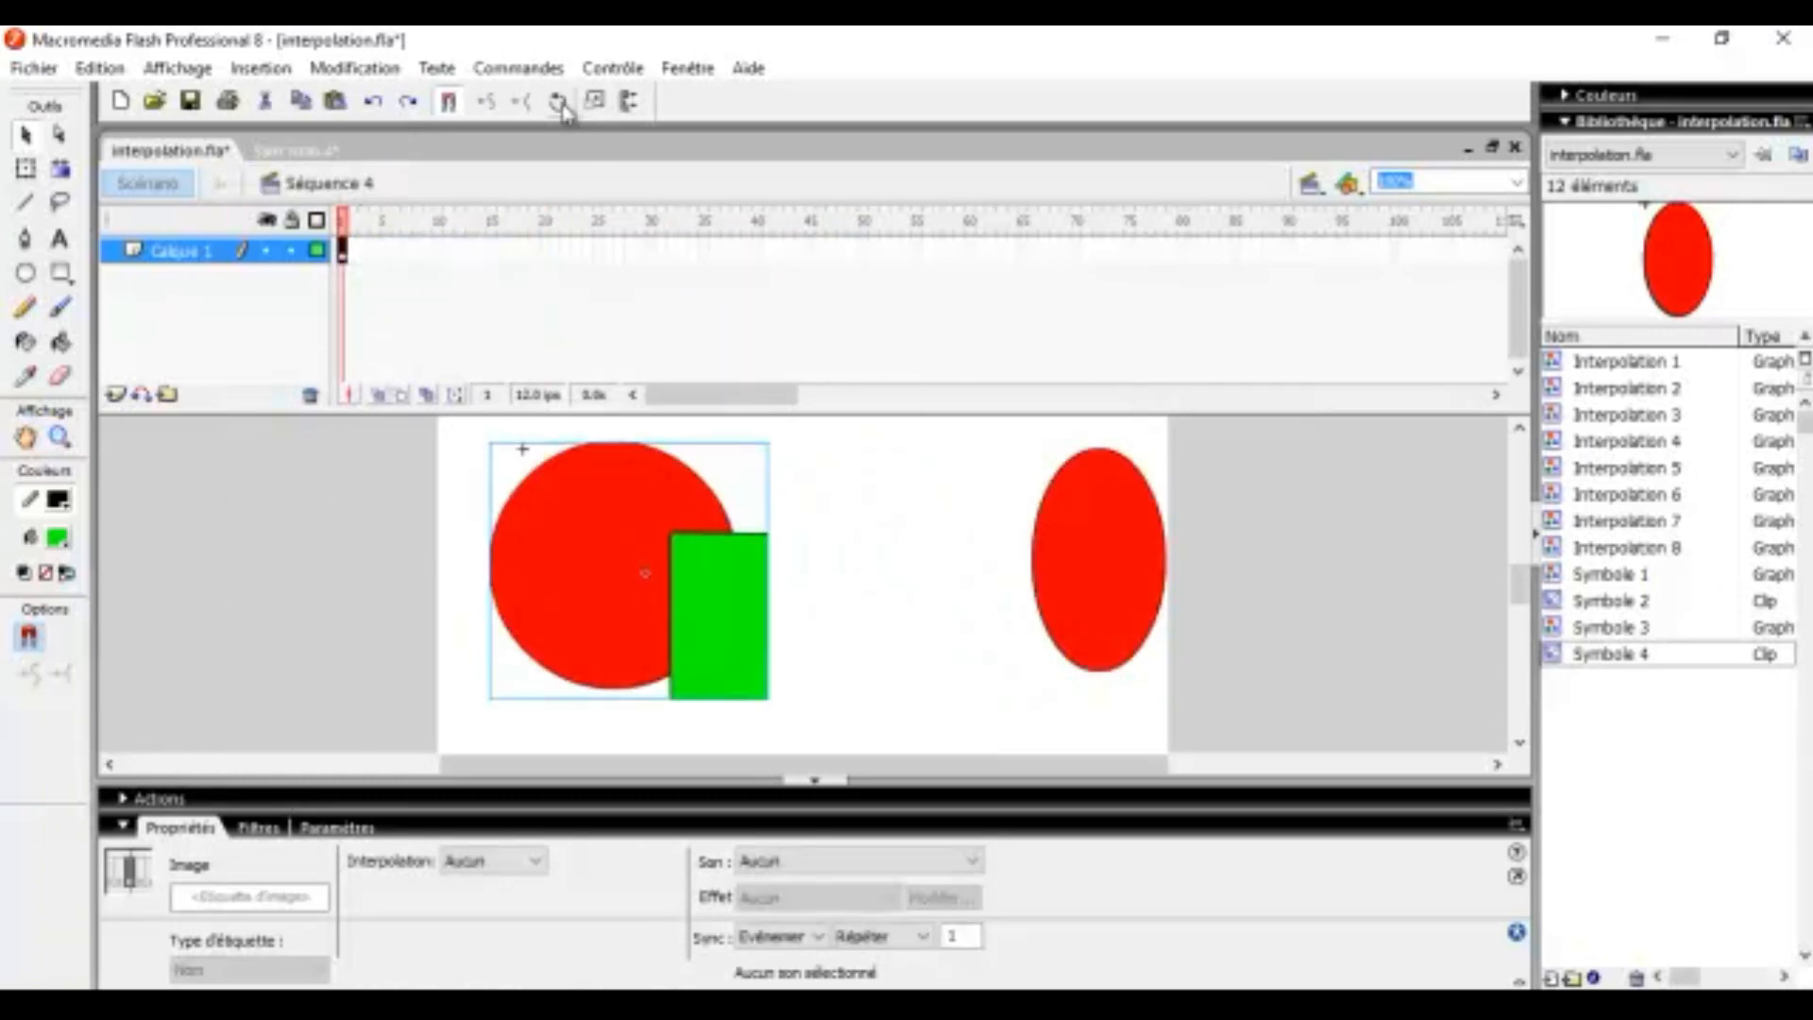
left_click(623, 67)
left_click(776, 332)
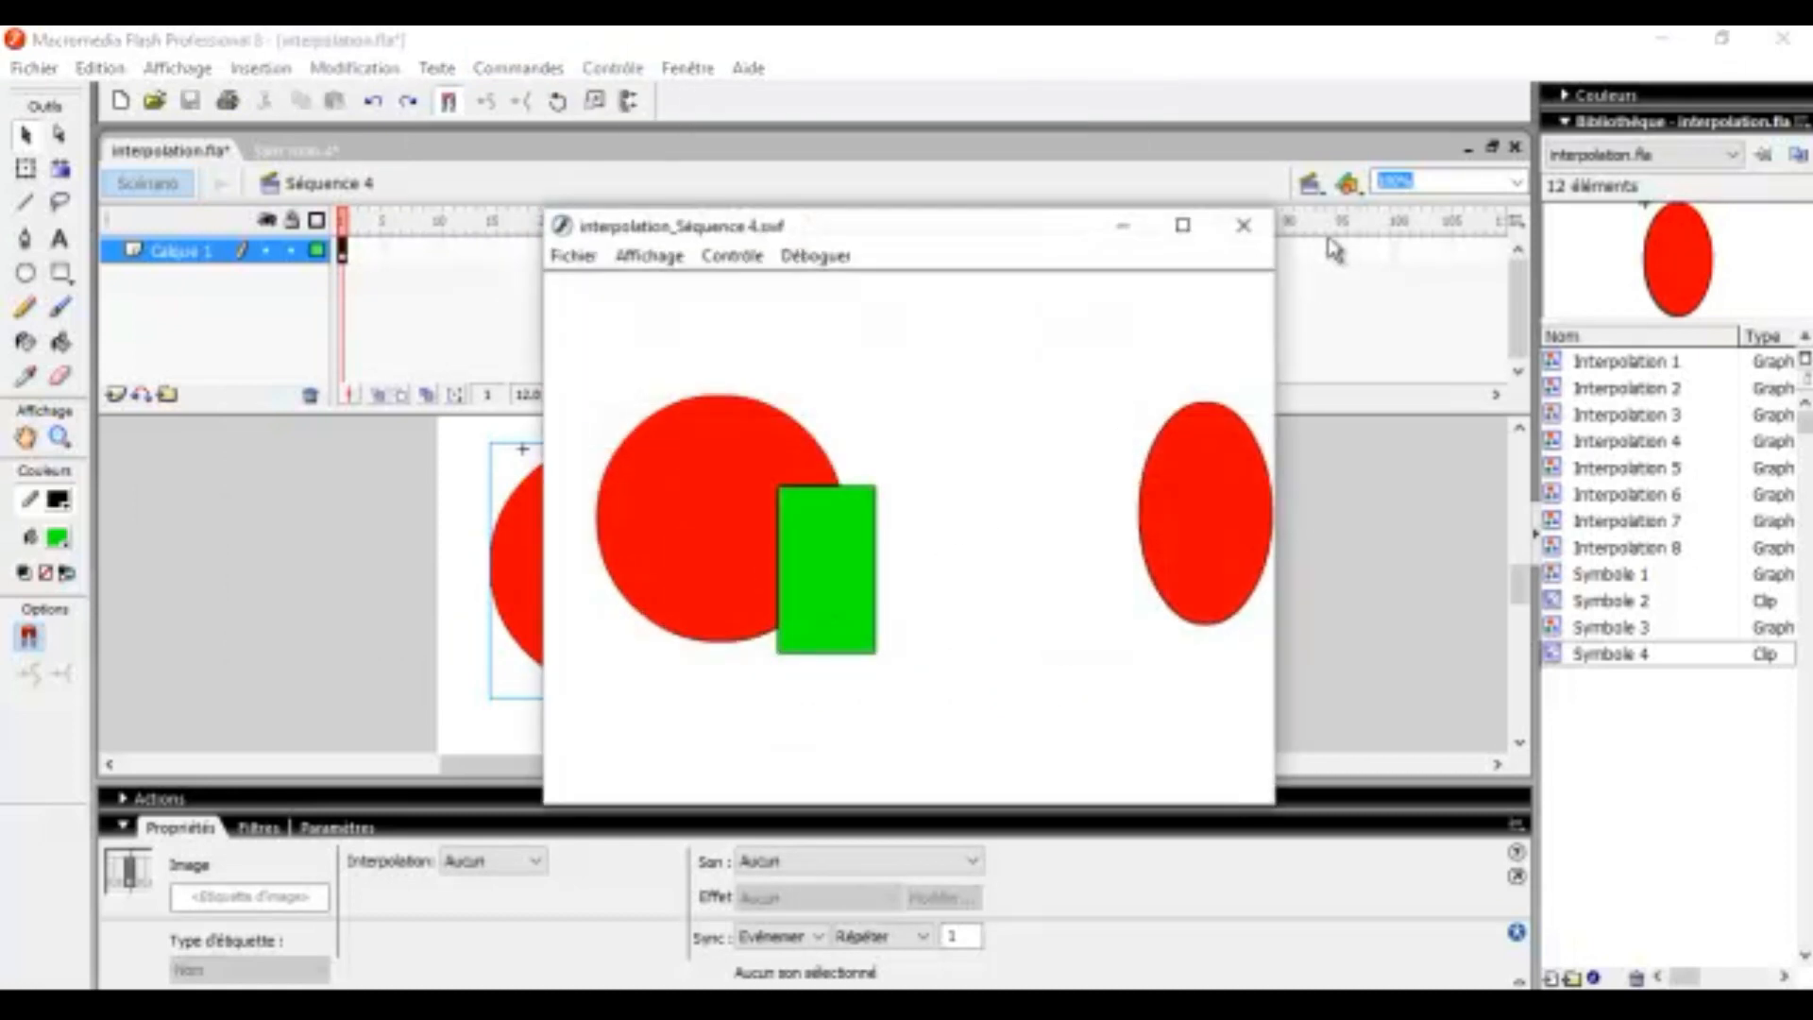
left_click(1241, 224)
Step: In the oval's Clip symbol, insert a keyframe at frame 20 and move the oval down and left over the green rectangle
double_click(1105, 531)
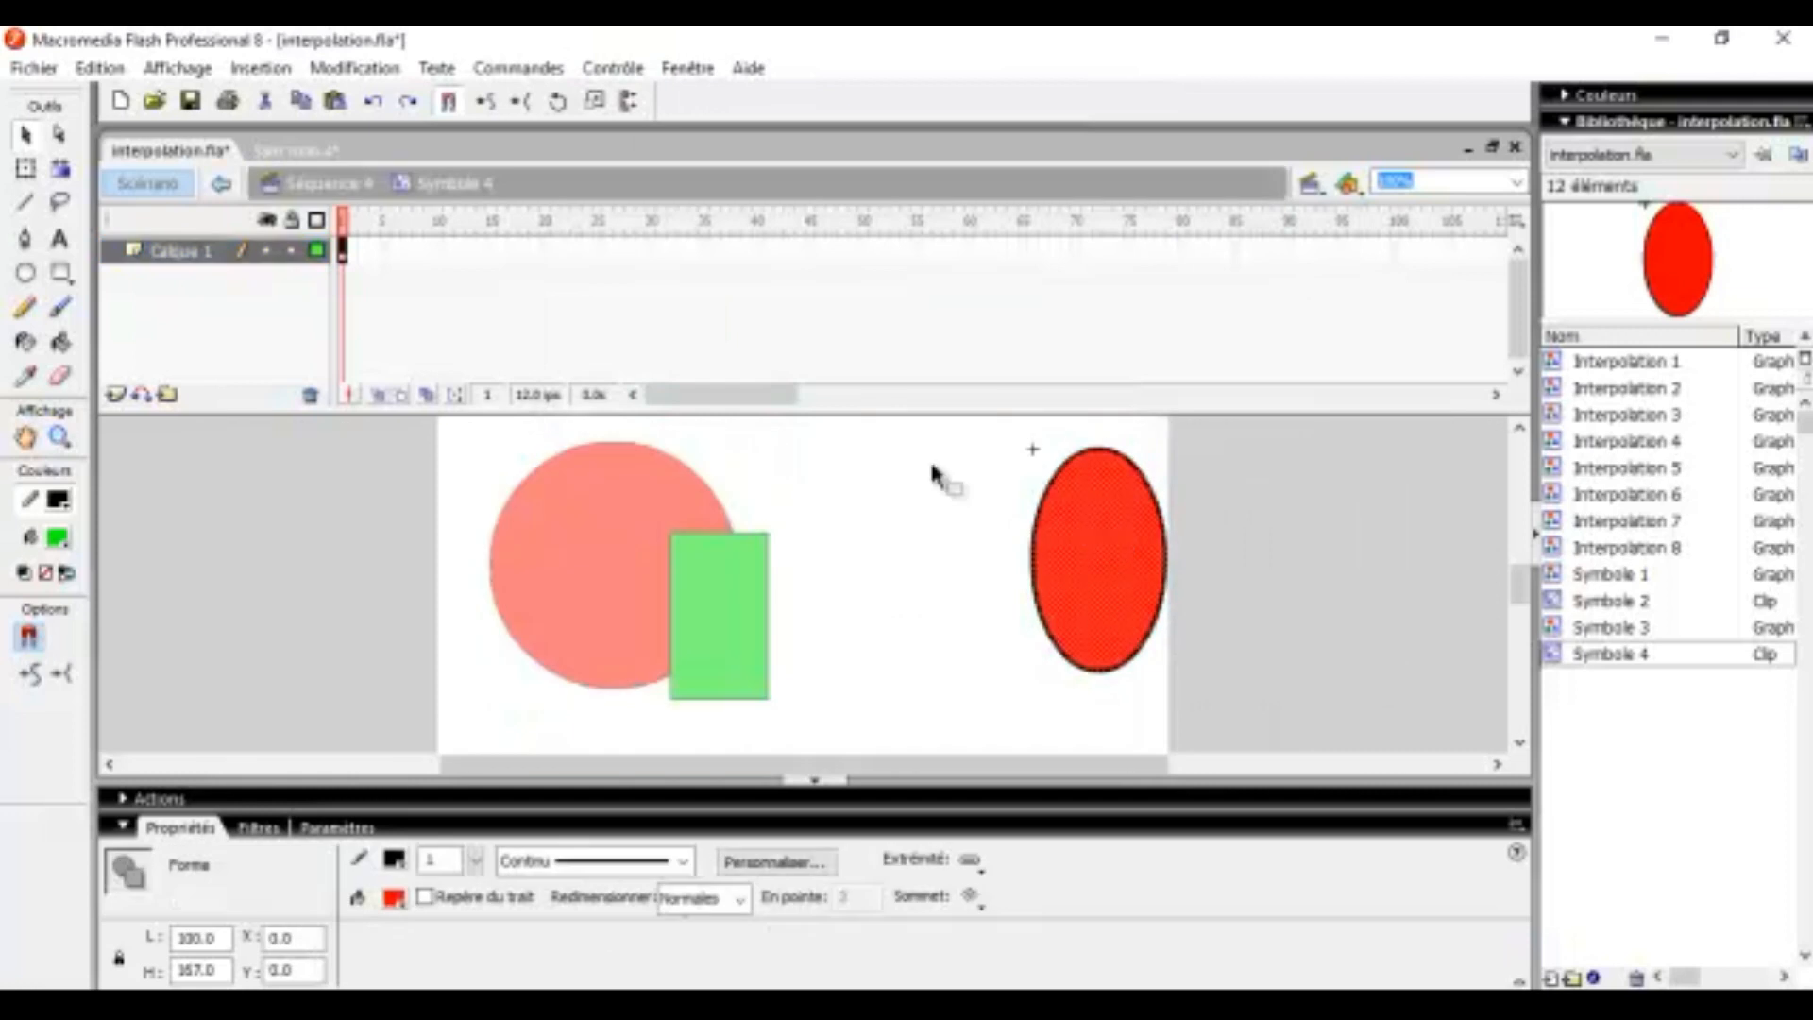
left_click(544, 251)
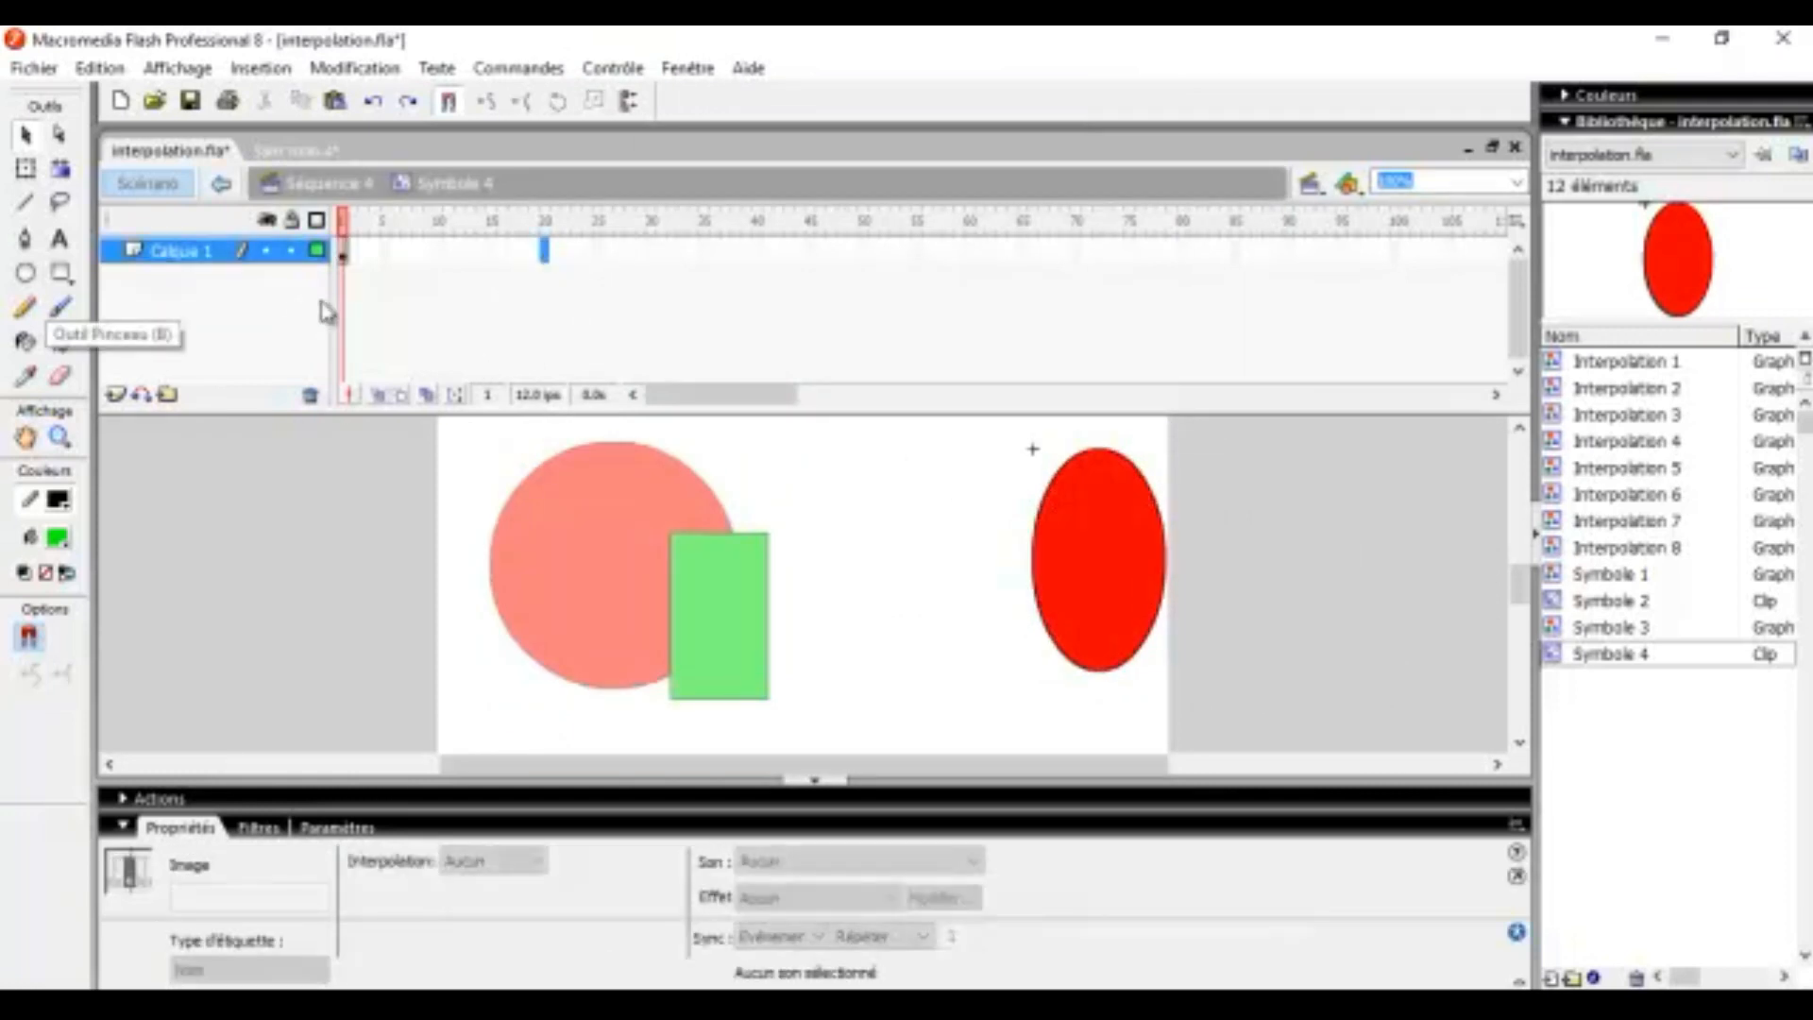
key("F6")
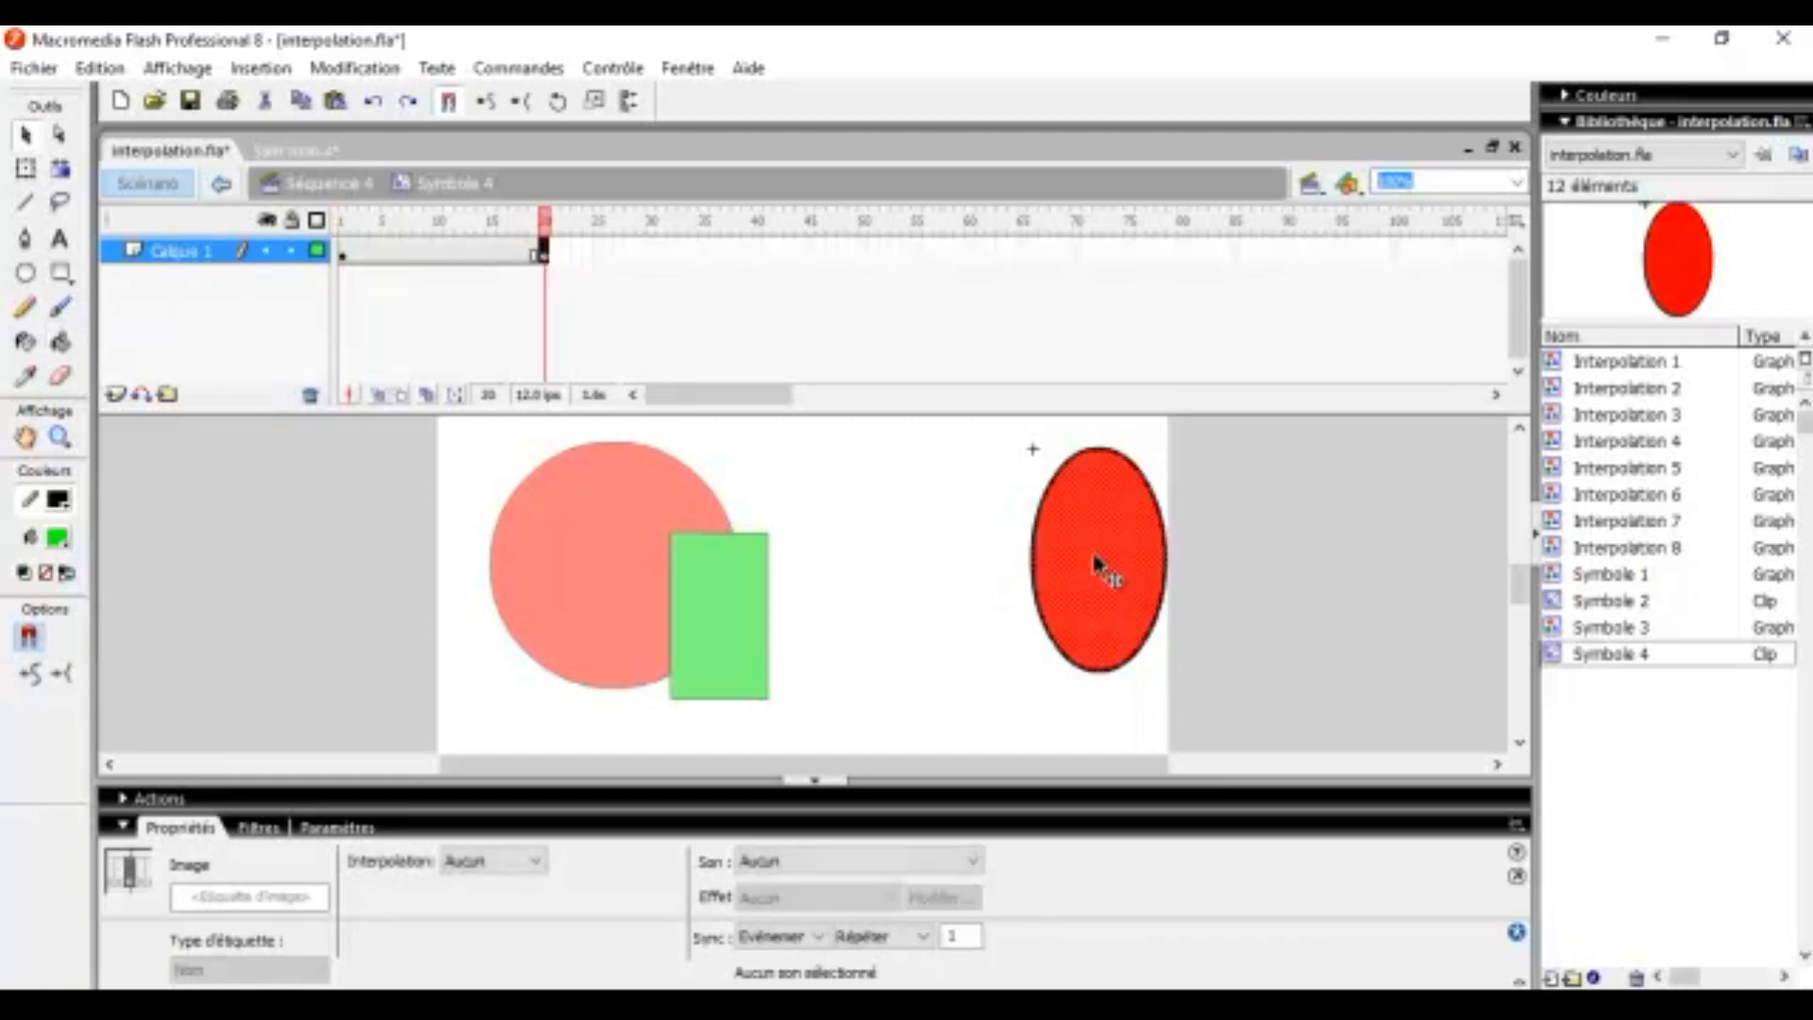
left_click_drag(1095, 566, 713, 687)
Step: Create a motion tween between the oval clip's two keyframes and play it on the timeline
left_click(460, 253)
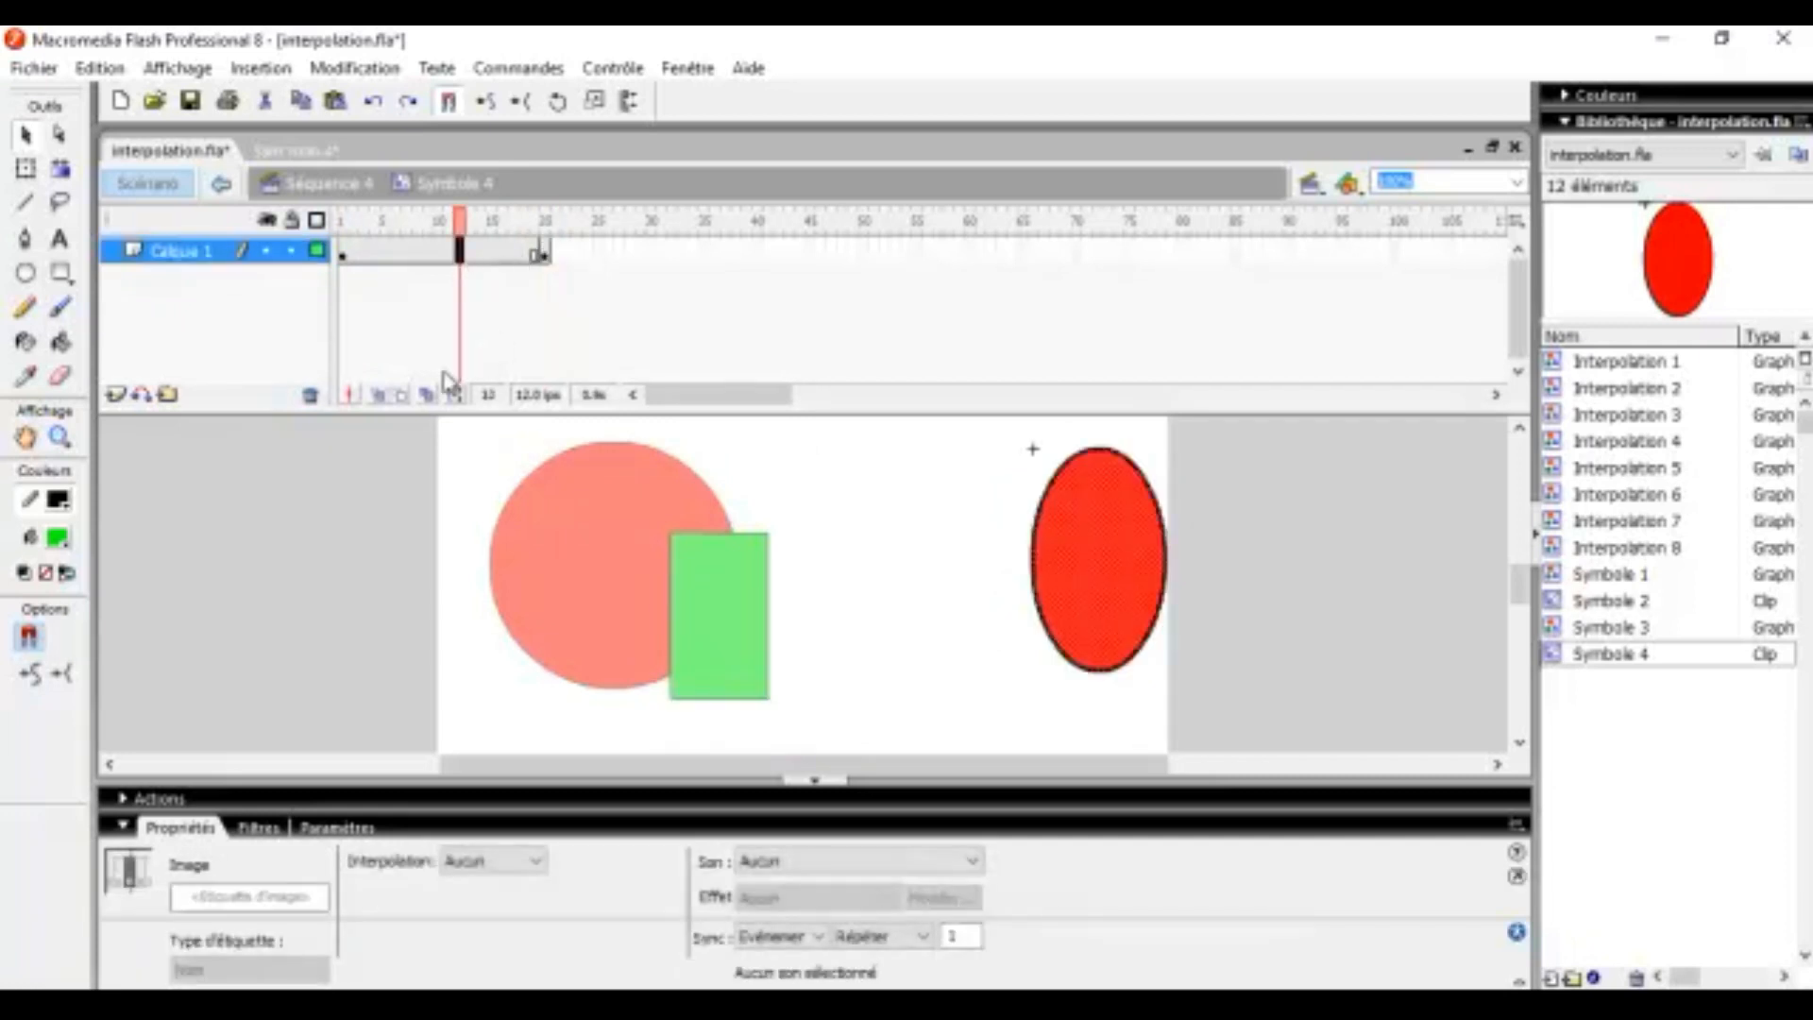
right_click(408, 253)
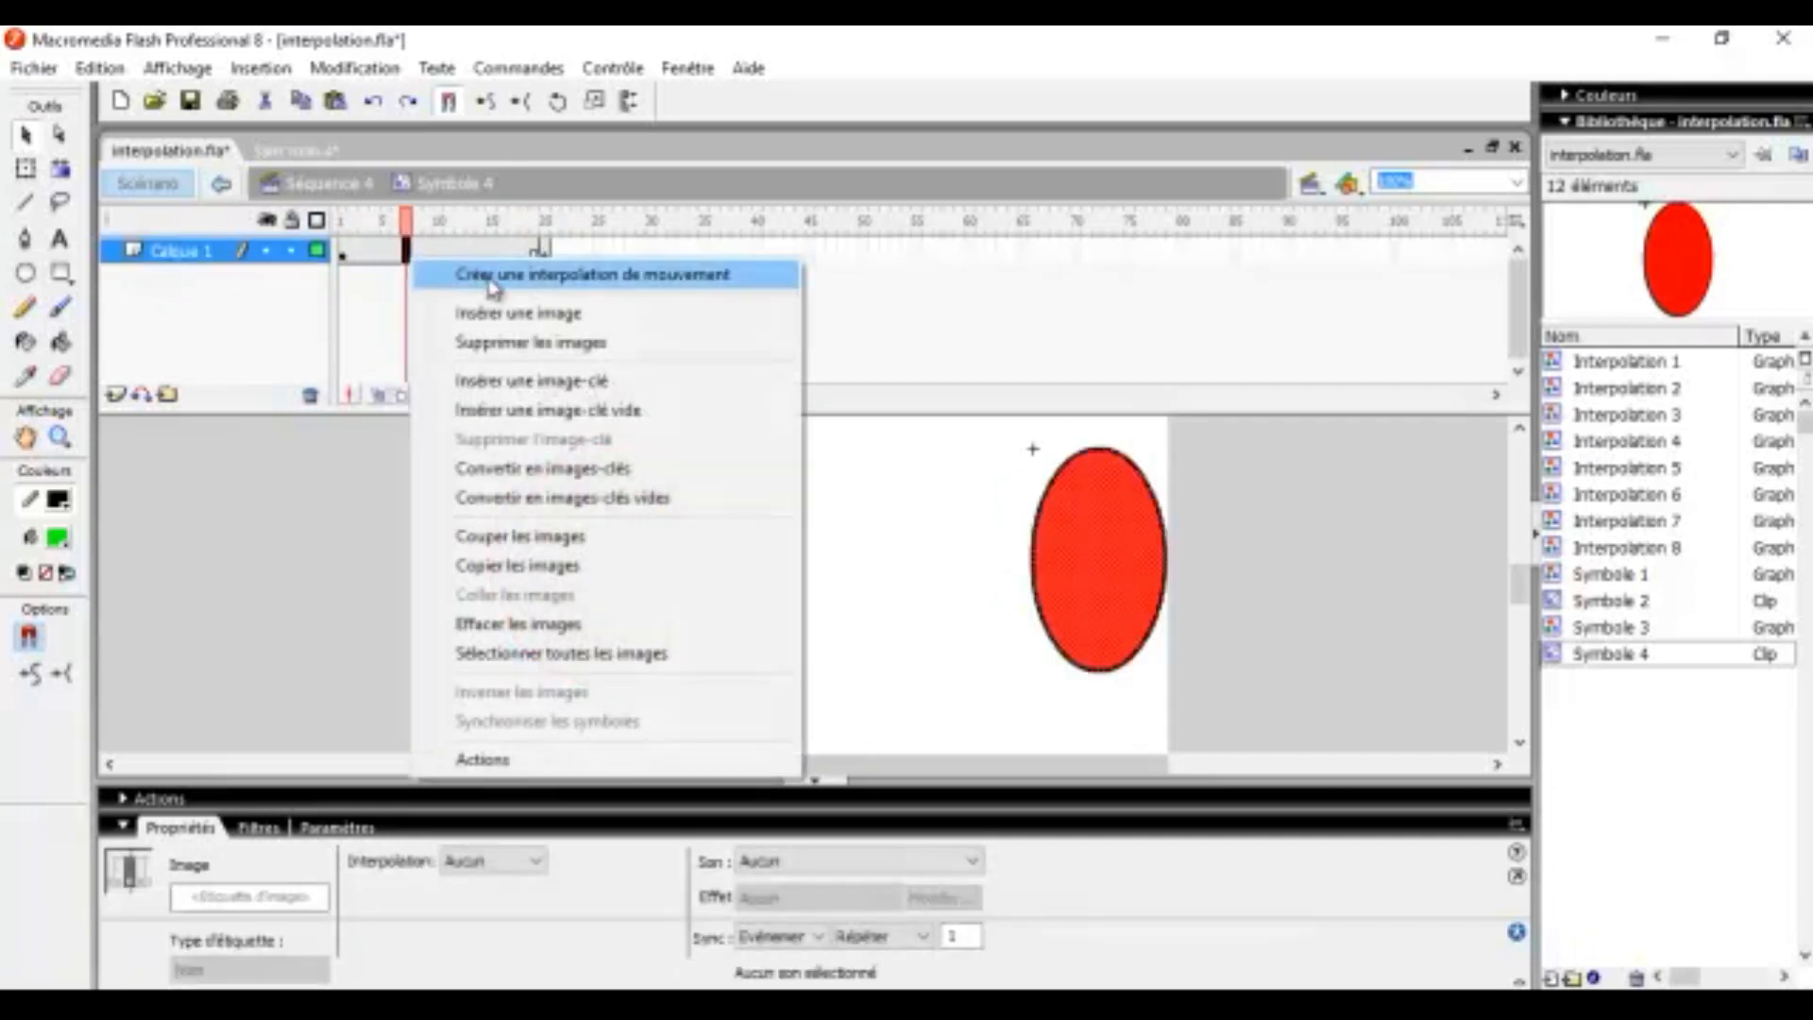
left_click(494, 276)
key("Return")
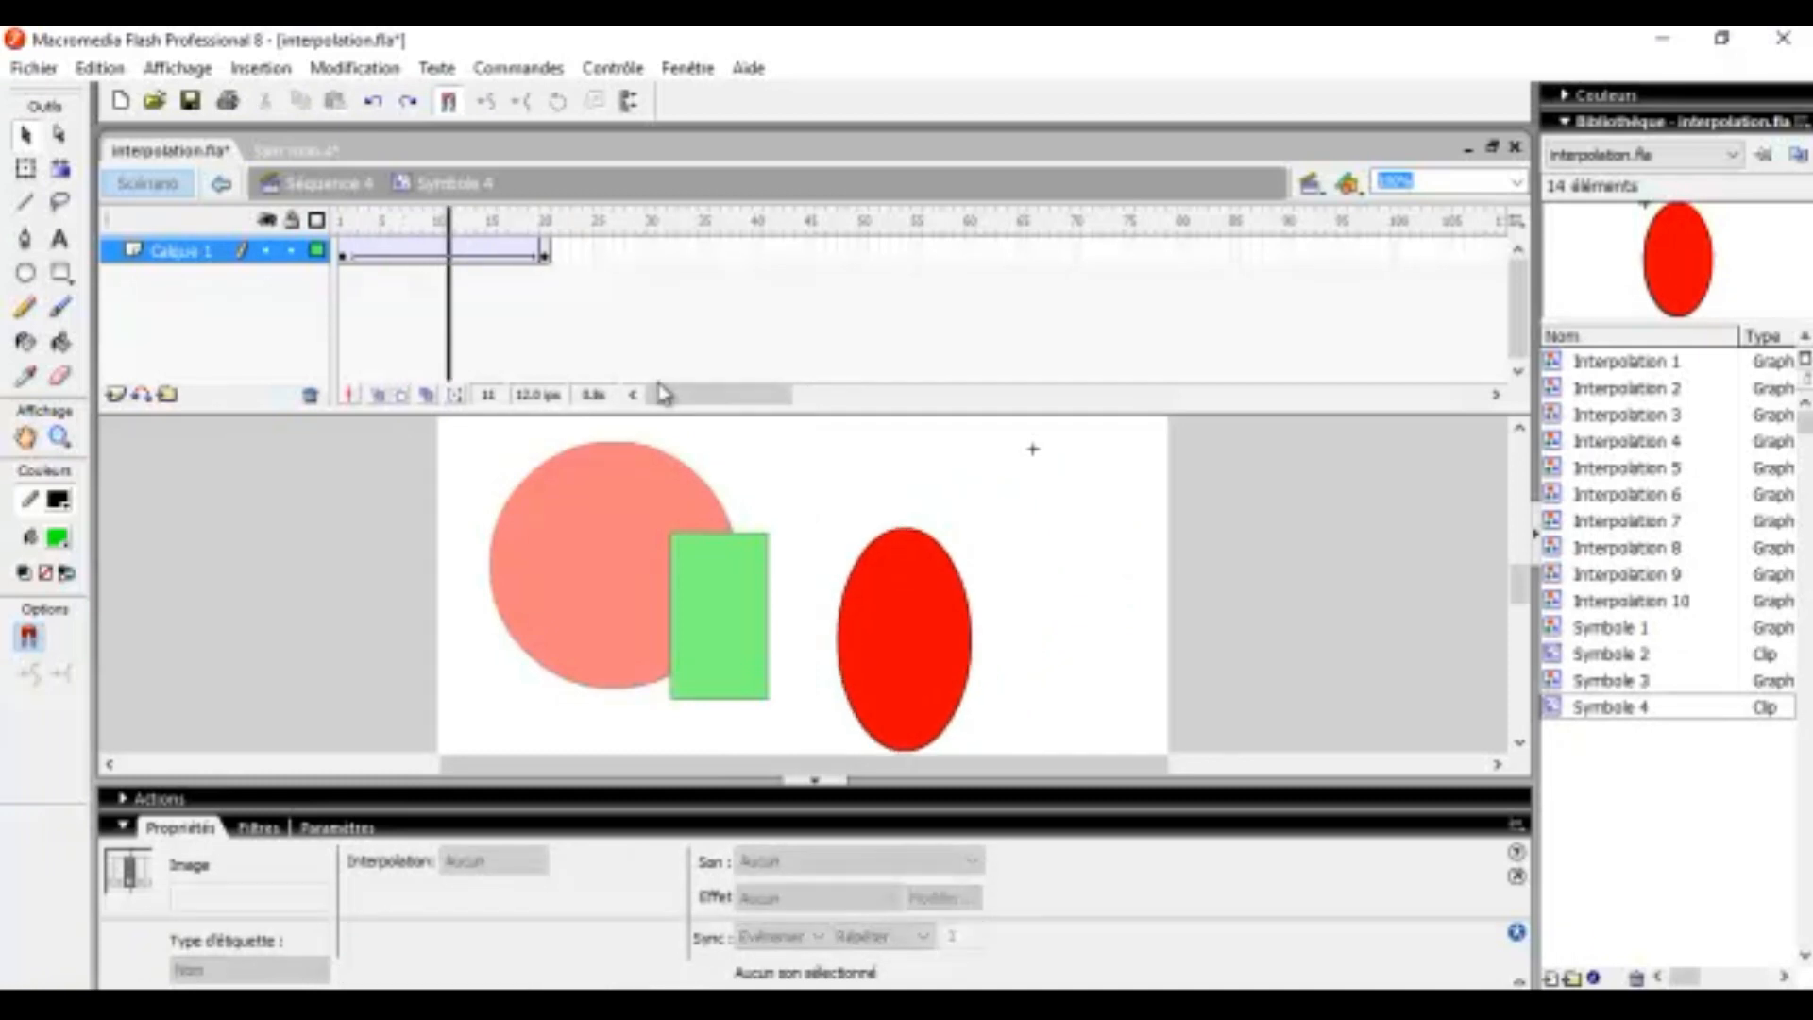
Step: Return to Séquence 4, test the scene, close the preview, and save the document
left_click(329, 183)
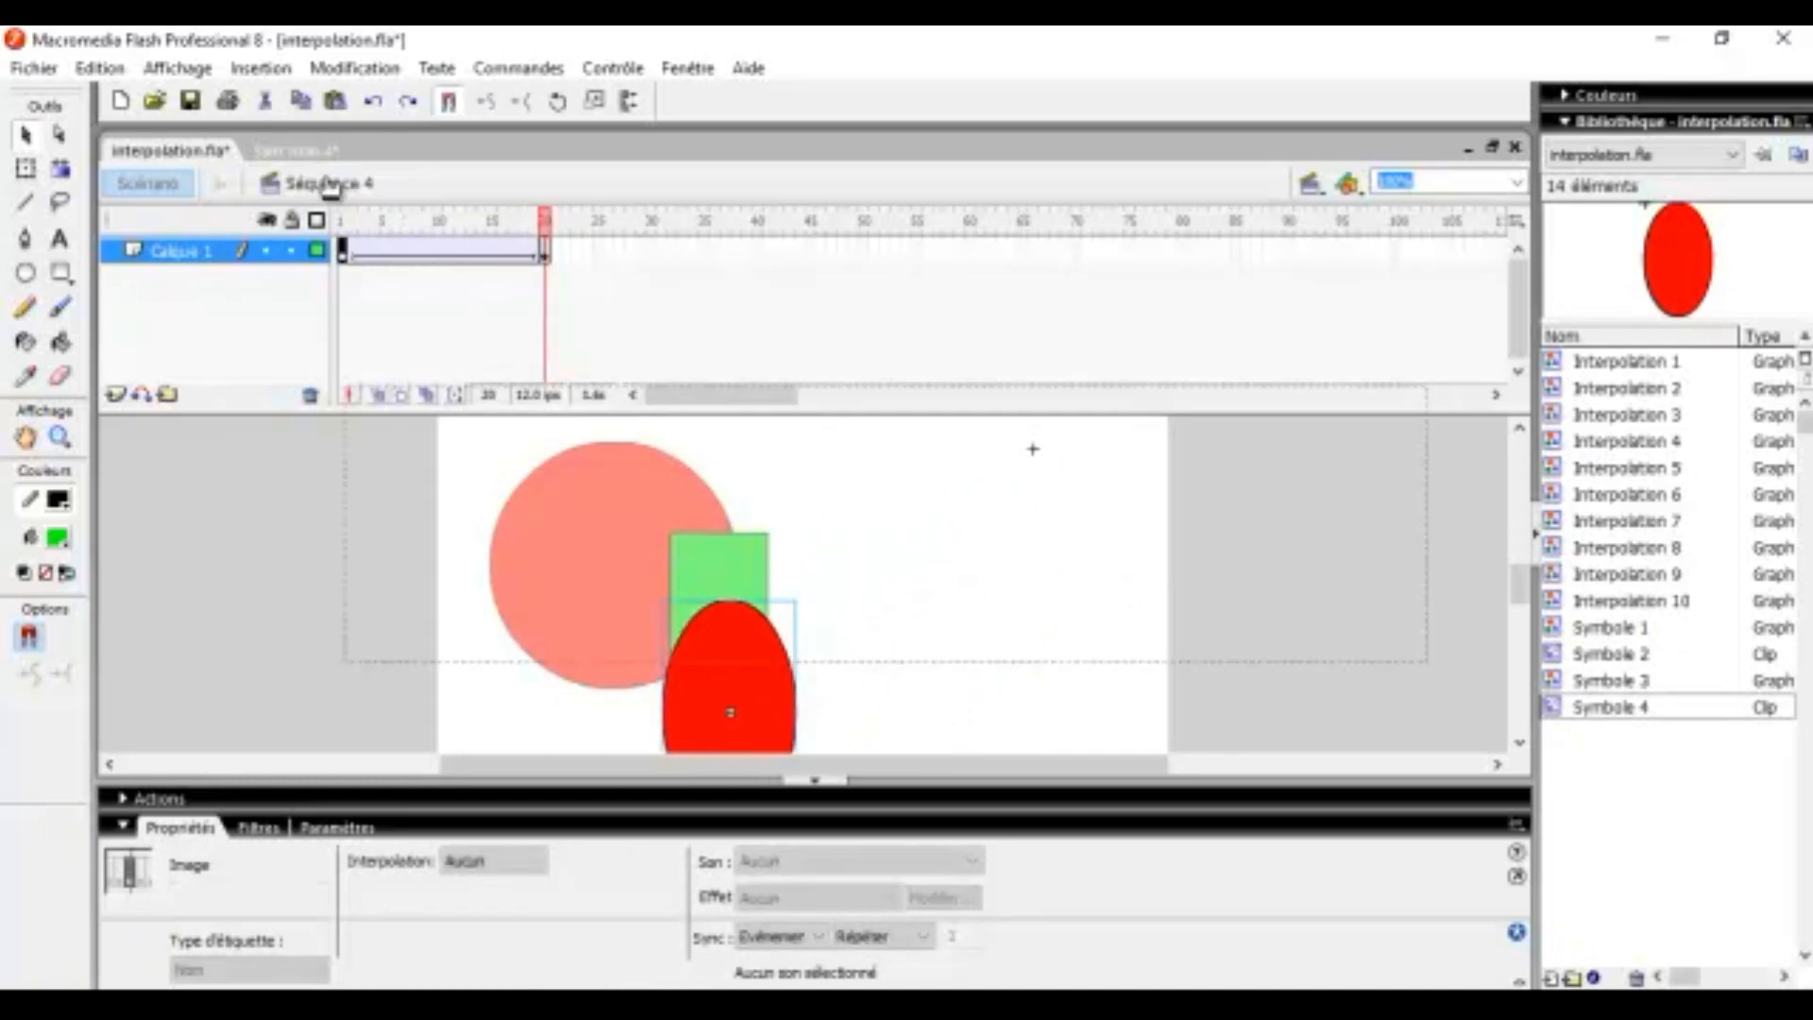
left_click(613, 68)
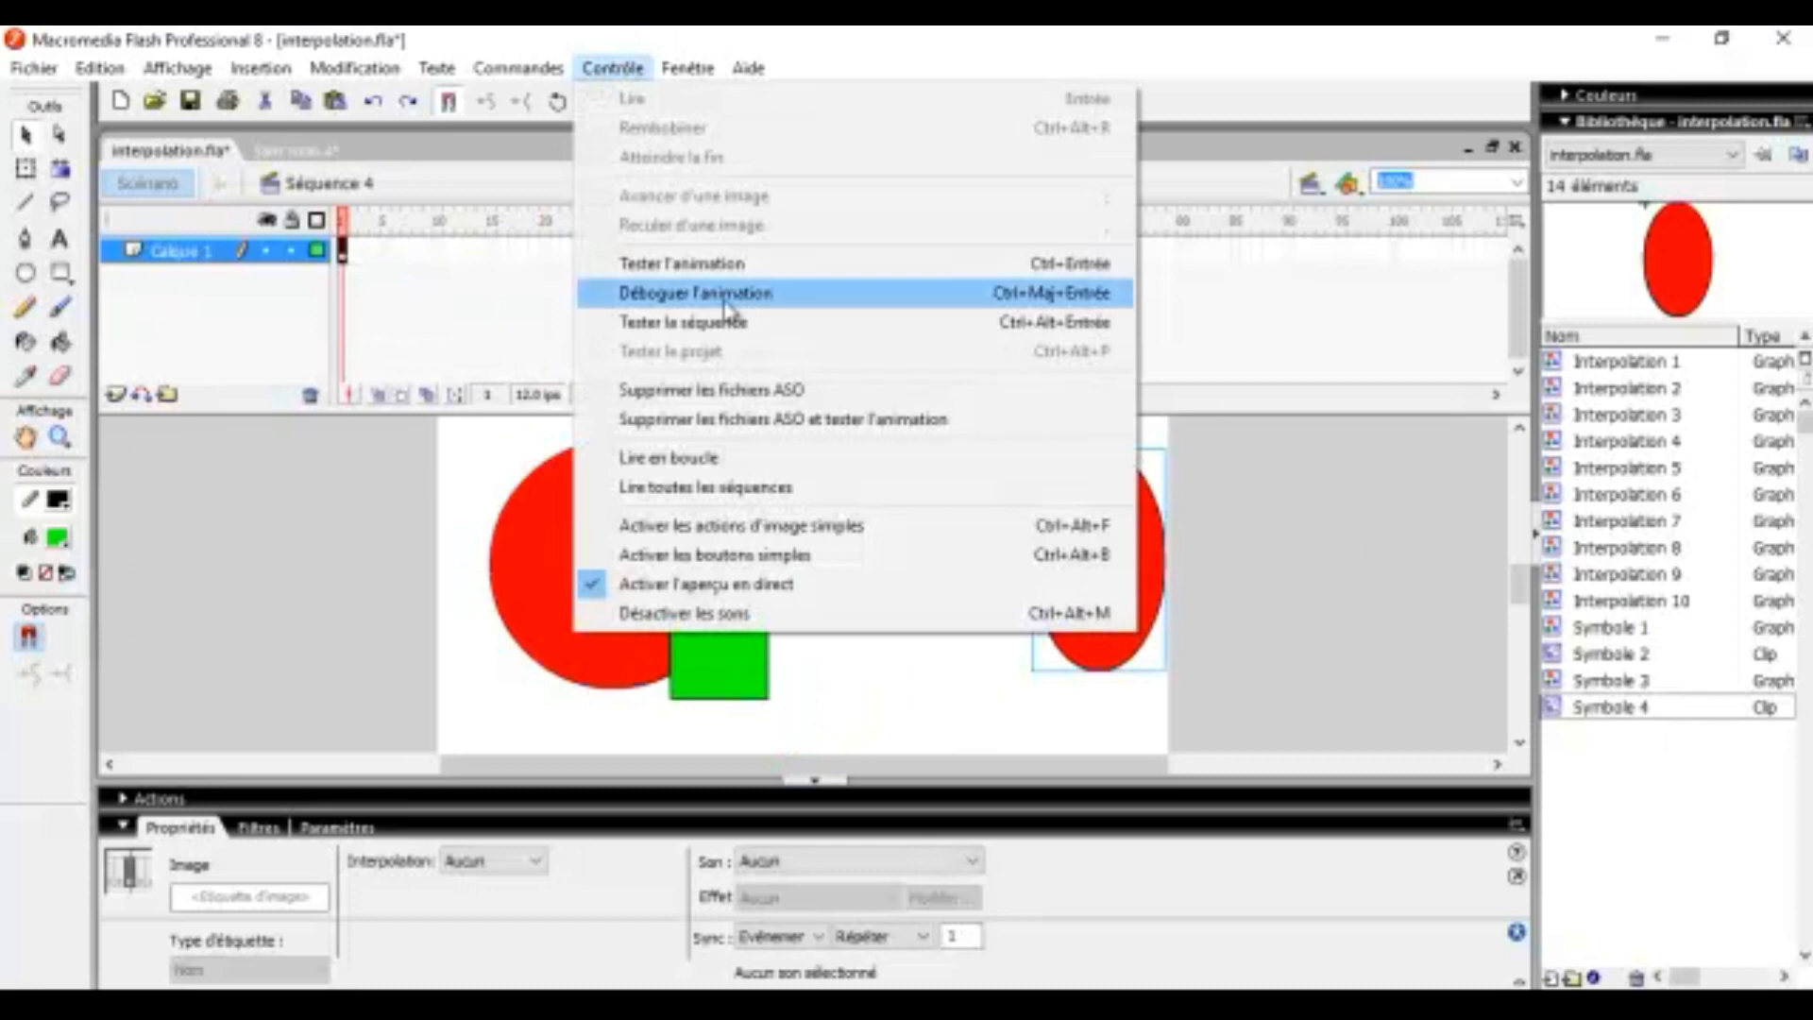
left_click(718, 259)
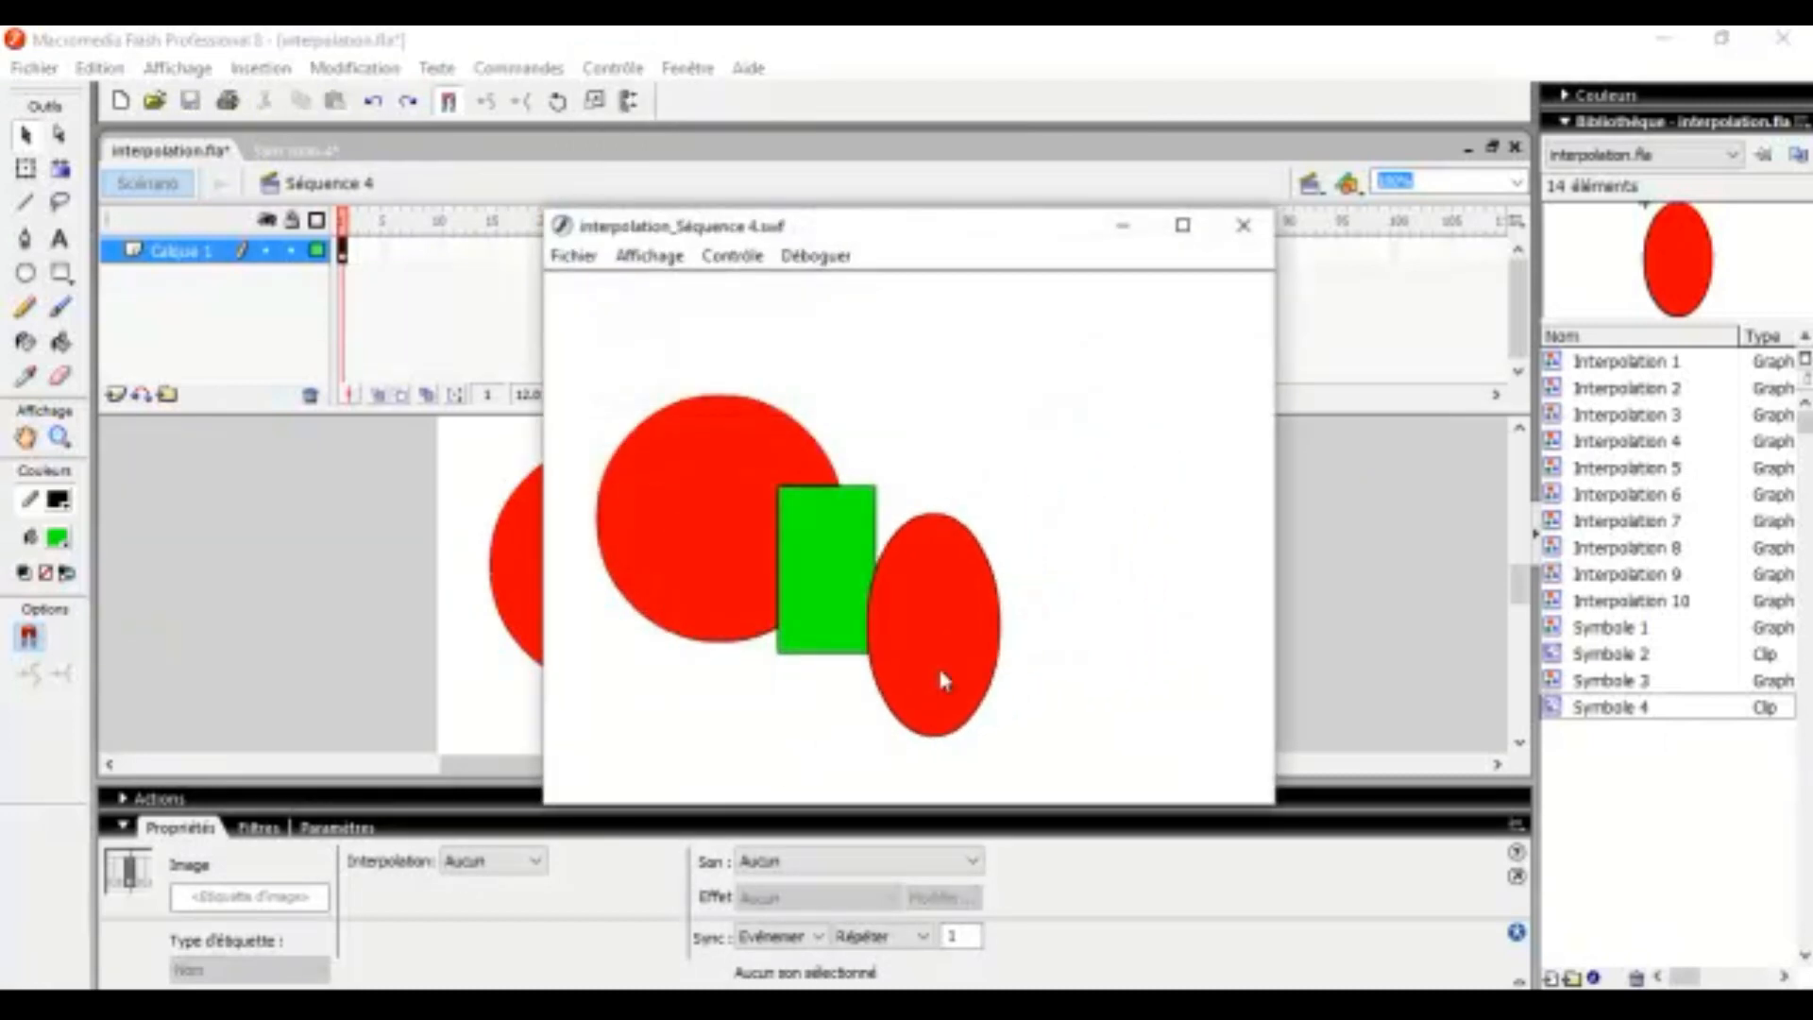
left_click(1245, 227)
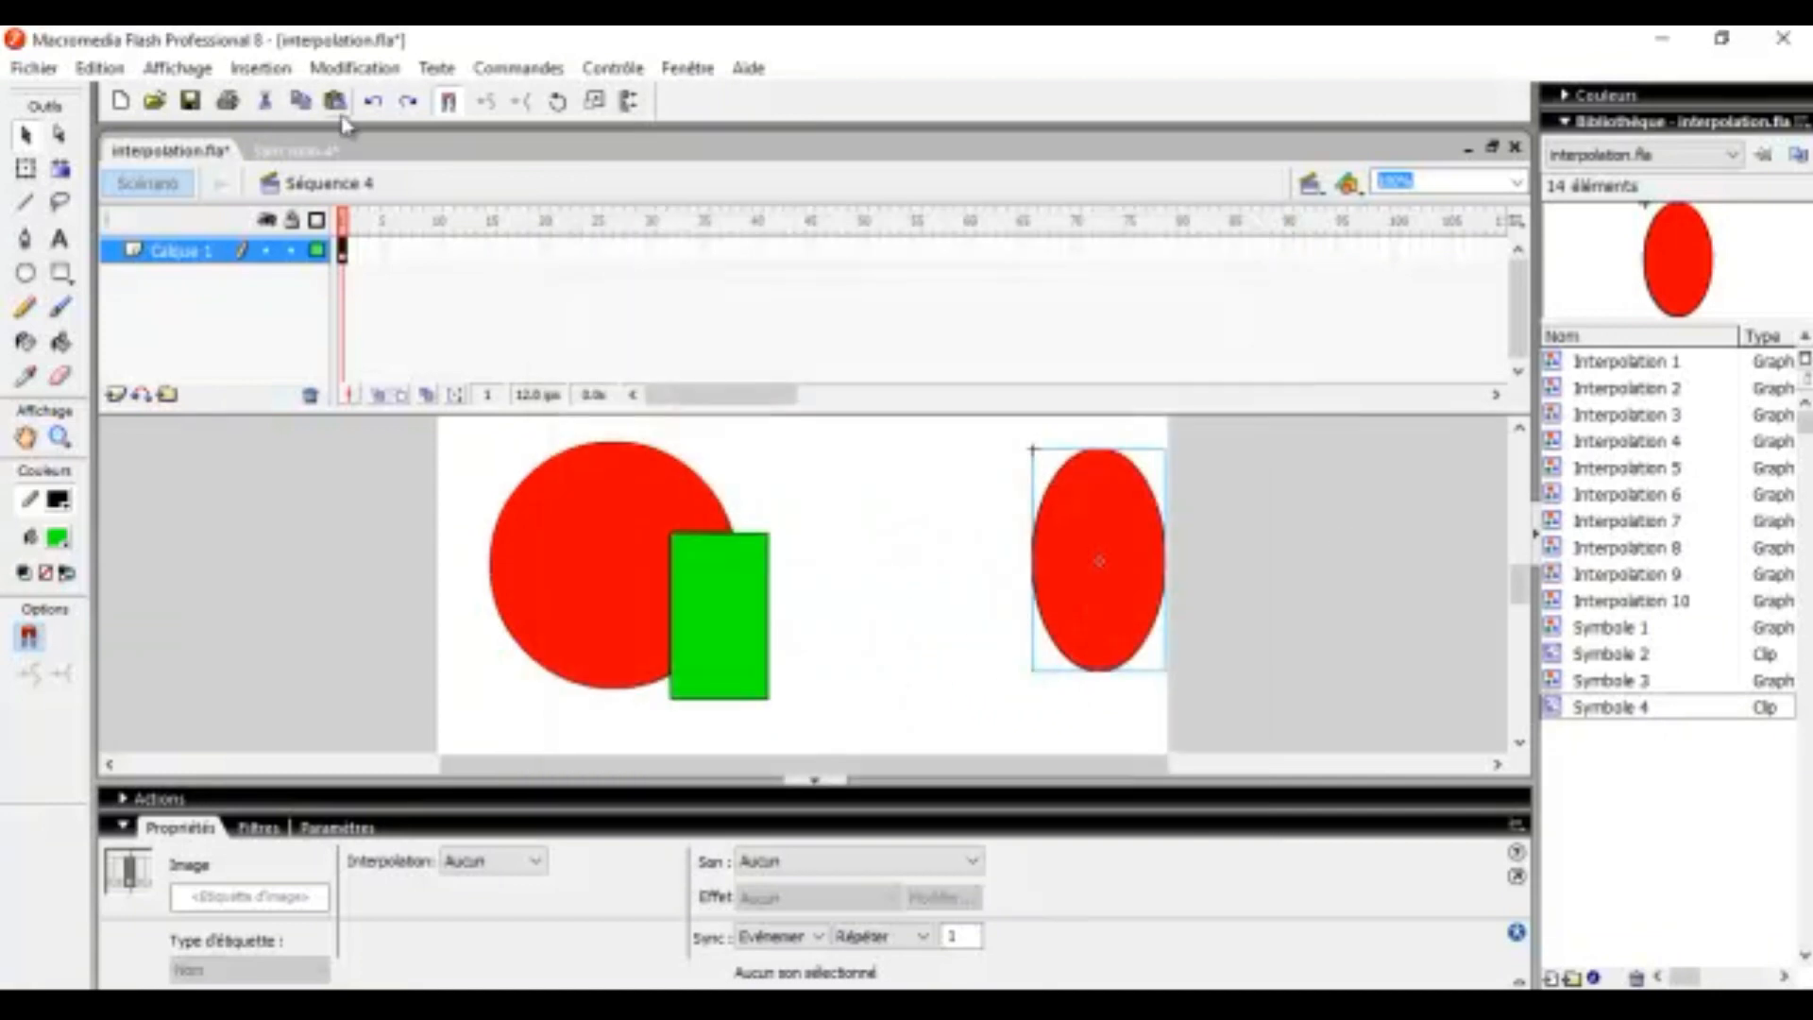
key("ctrl+s")
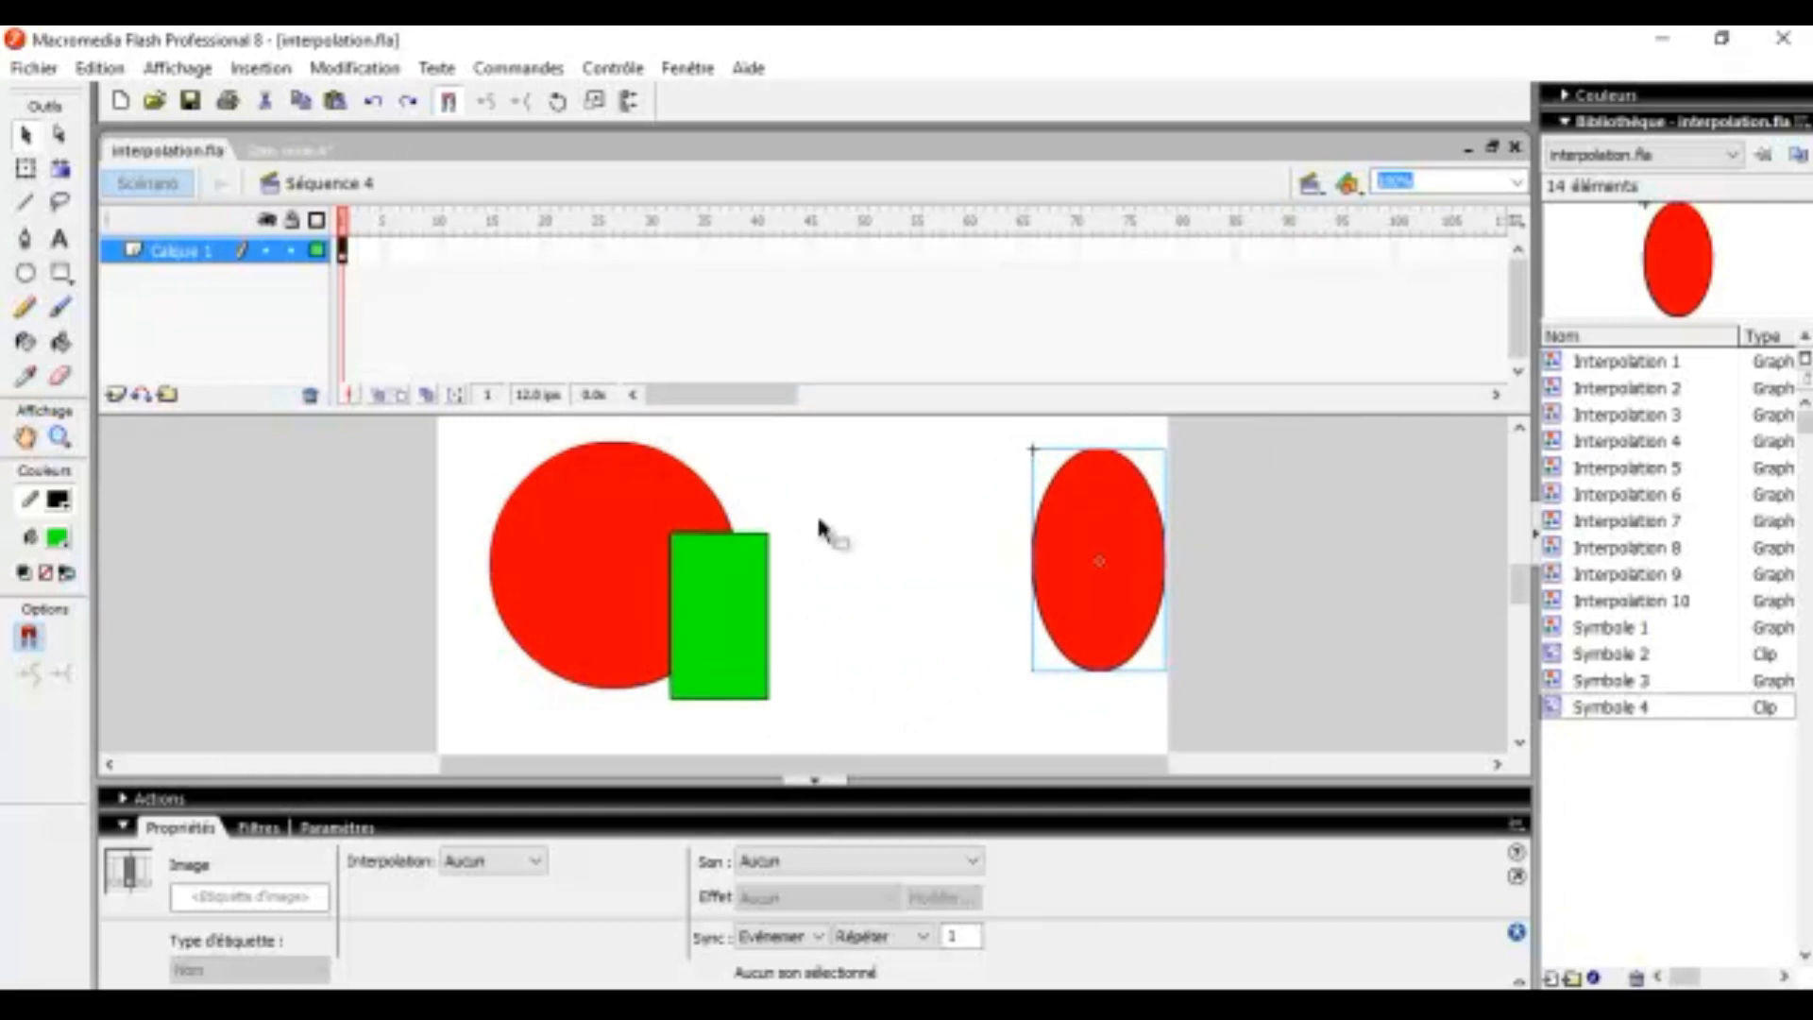